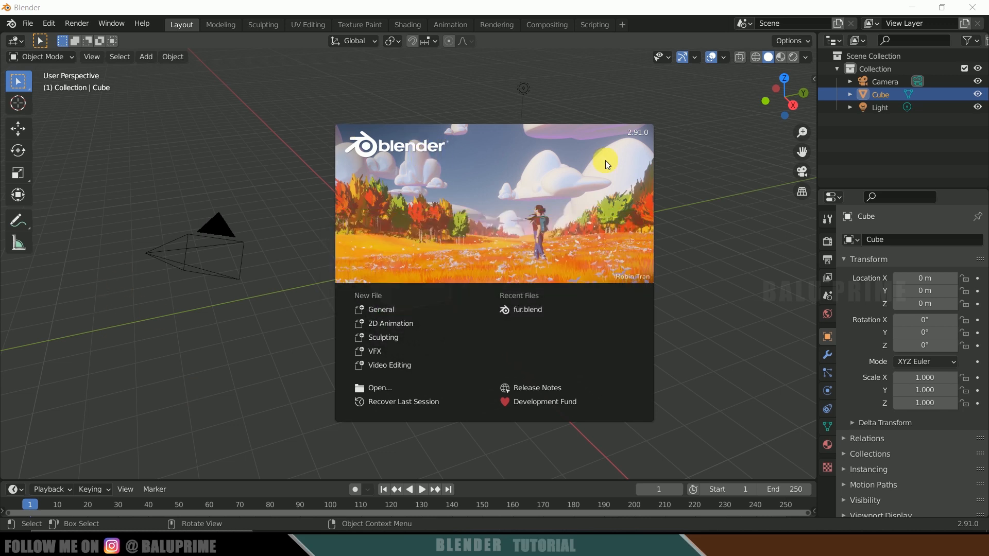
# Dismiss the splash screen and delete all default objects from the scene.
pyautogui.click(217, 315)
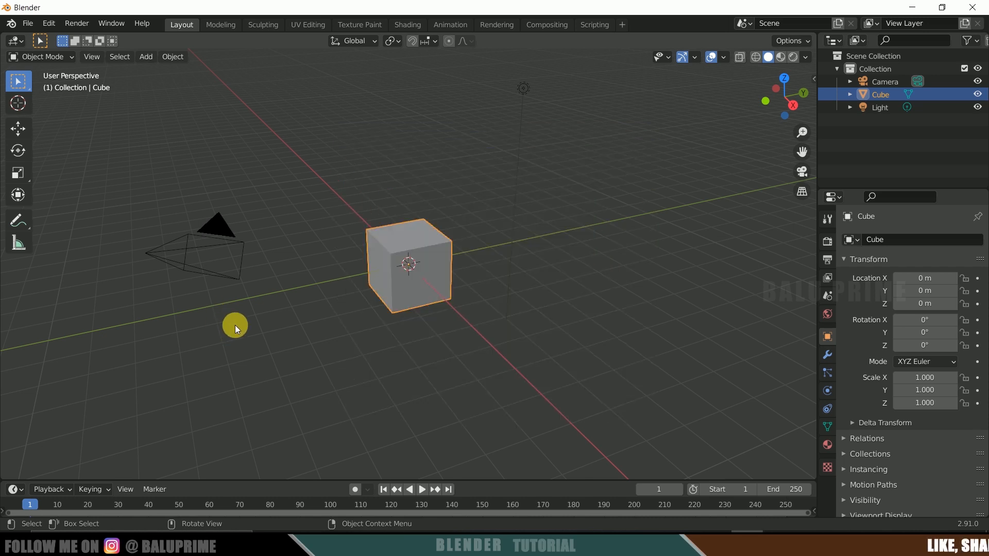
pyautogui.press('a')
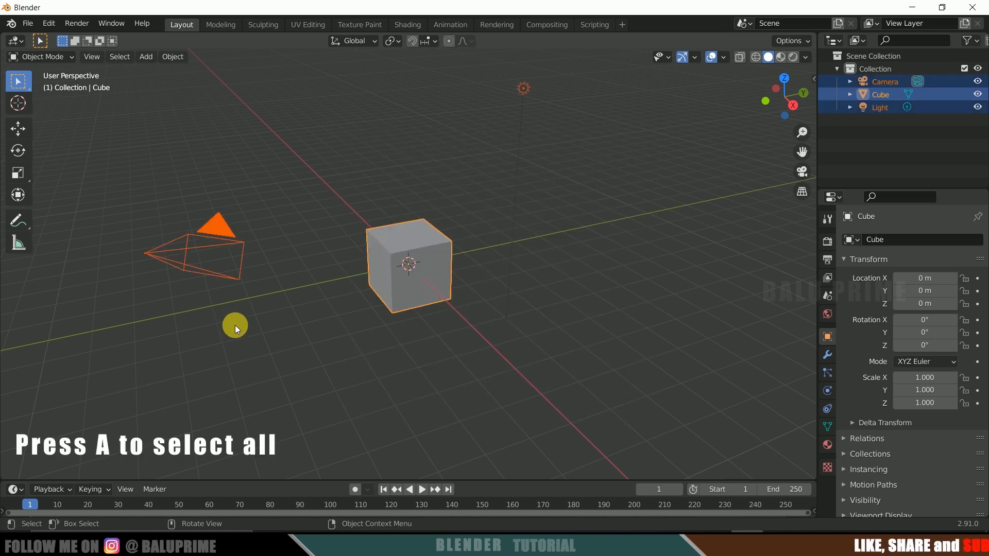
pyautogui.press('Delete')
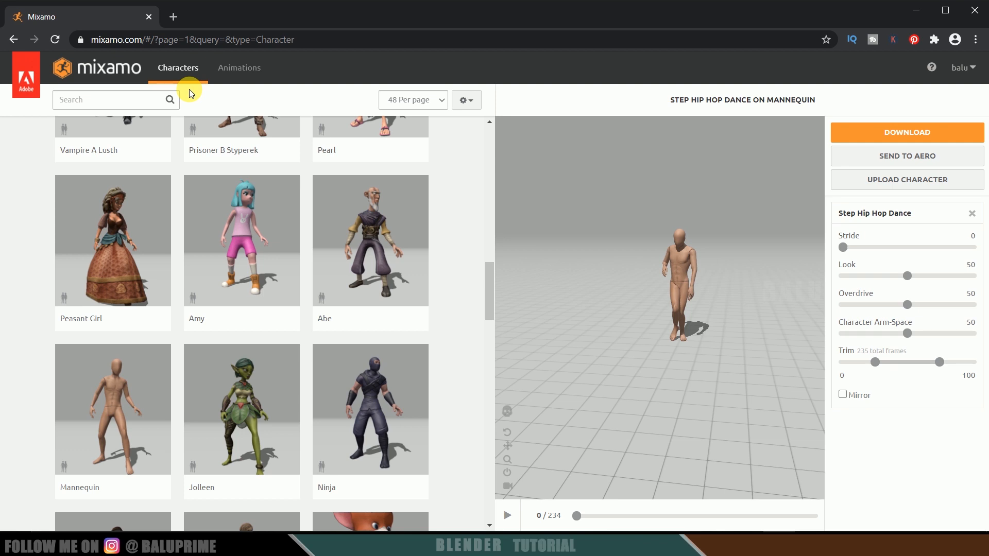
# Switch to Mixamo in the browser and choose the Warrok W Kurniawan character, confirming the character change.
pyautogui.scroll(10, 236, 240)
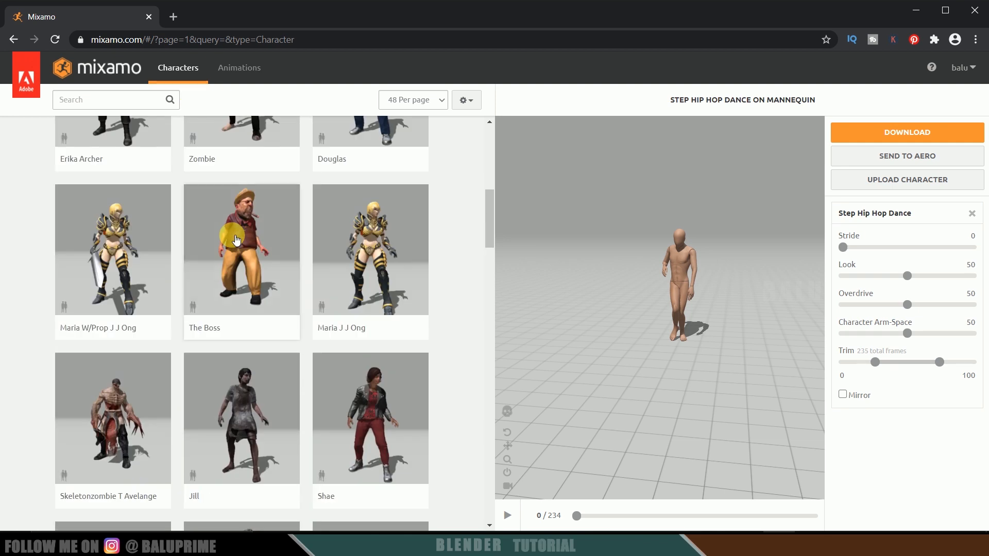
pyautogui.scroll(6, 236, 240)
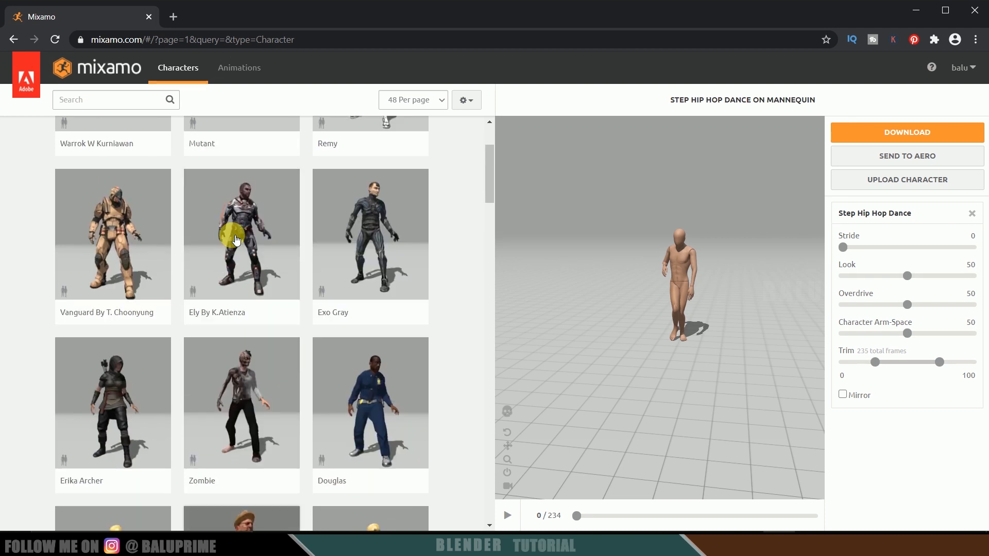
pyautogui.click(133, 220)
pyautogui.click(724, 251)
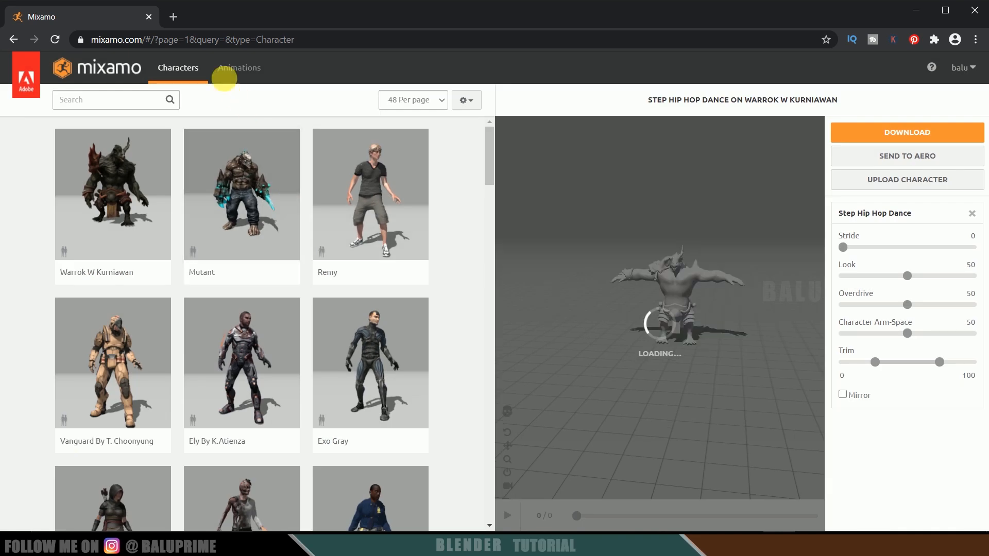
# Show the animation library and filter it by the Dance genre.
pyautogui.click(235, 68)
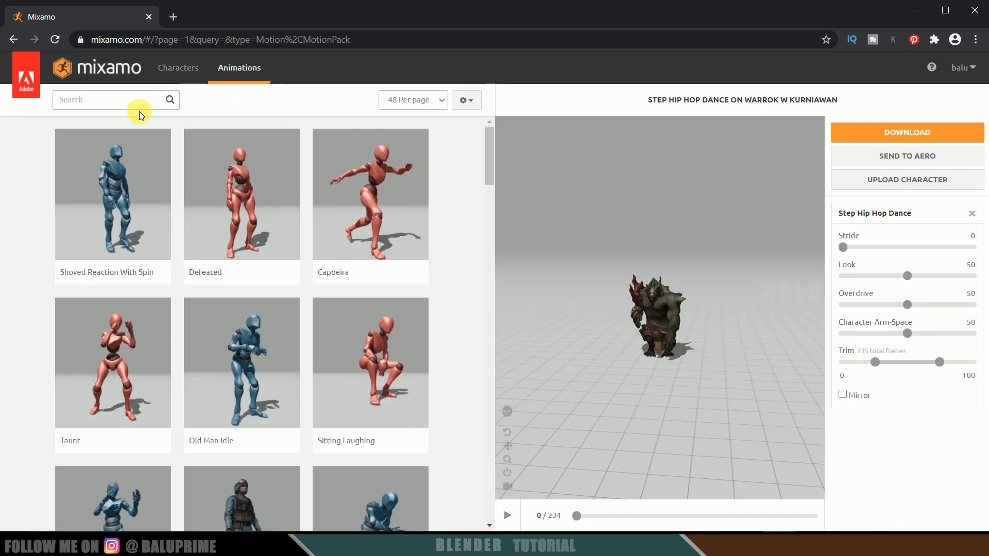
pyautogui.click(128, 106)
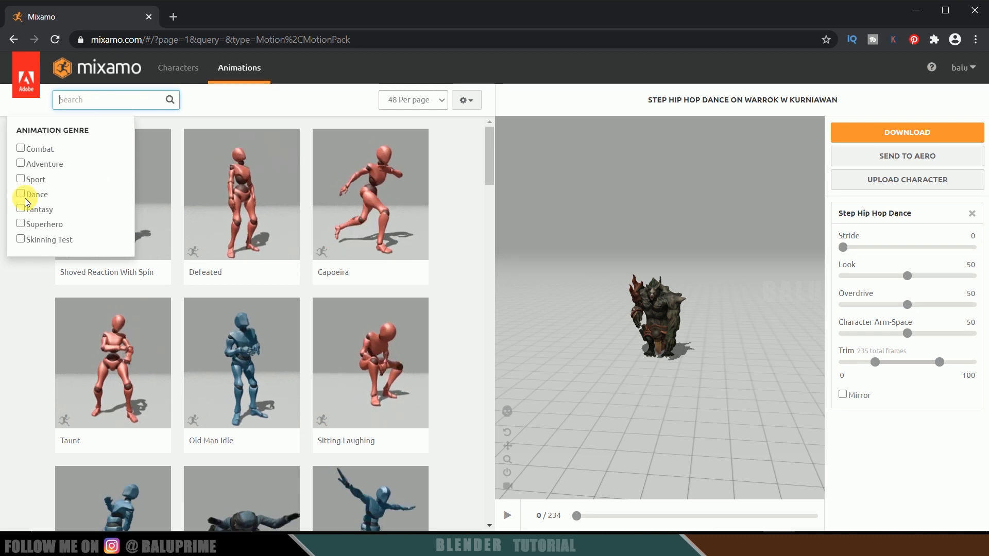
pyautogui.click(37, 195)
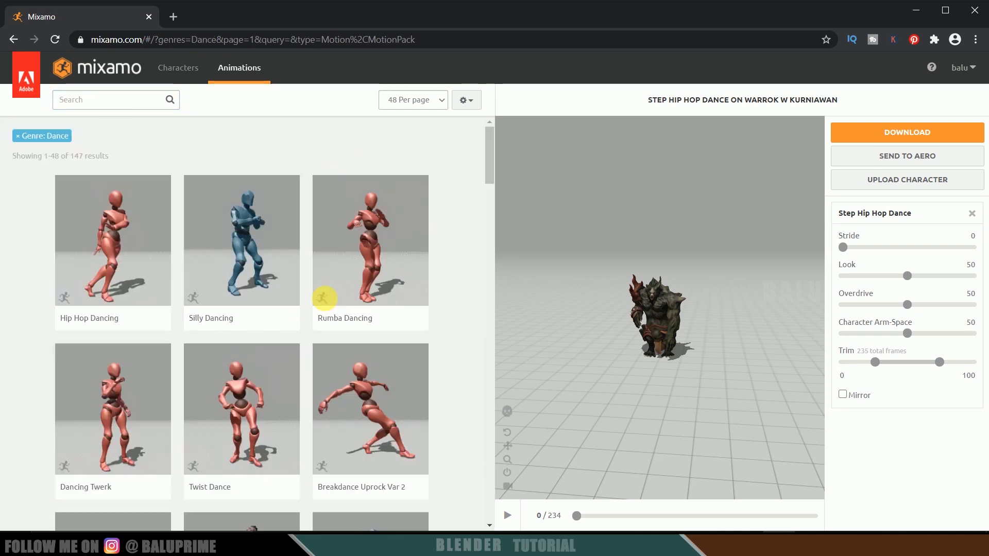
# Apply the Wave Hip Hop Dance animation to the character and preview it up close.
pyautogui.scroll(-20, 311, 358)
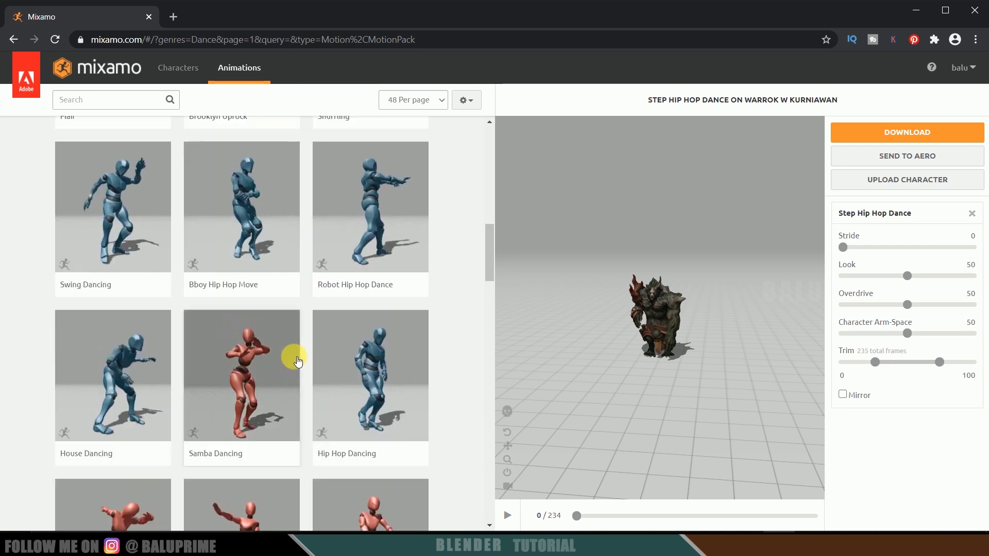
pyautogui.scroll(-2, 291, 363)
pyautogui.scroll(5, 291, 361)
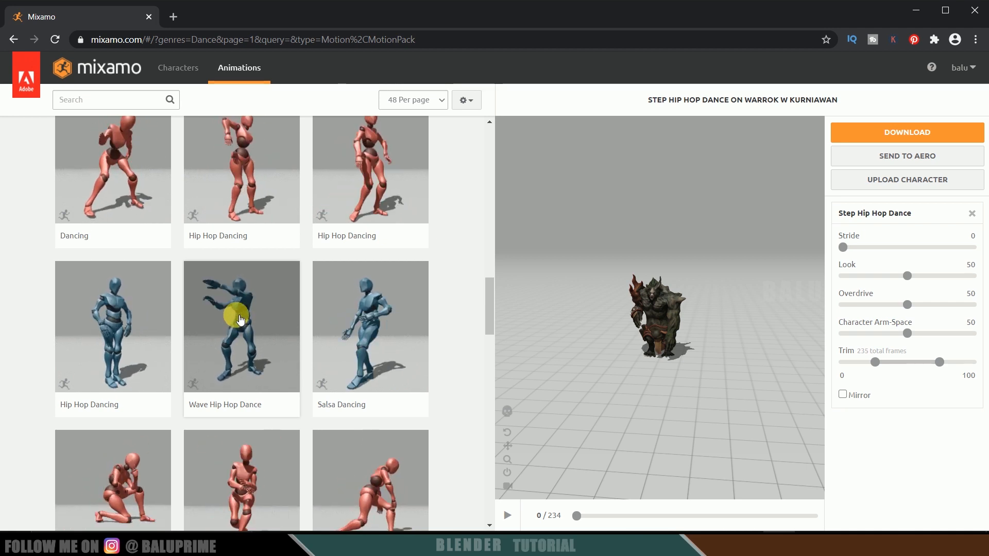
pyautogui.click(240, 319)
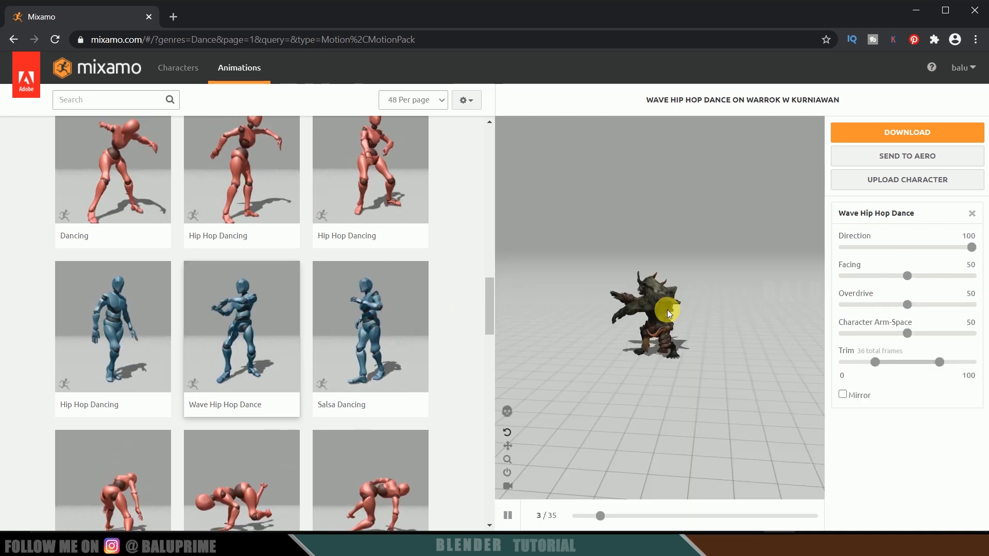
pyautogui.scroll(6, 662, 335)
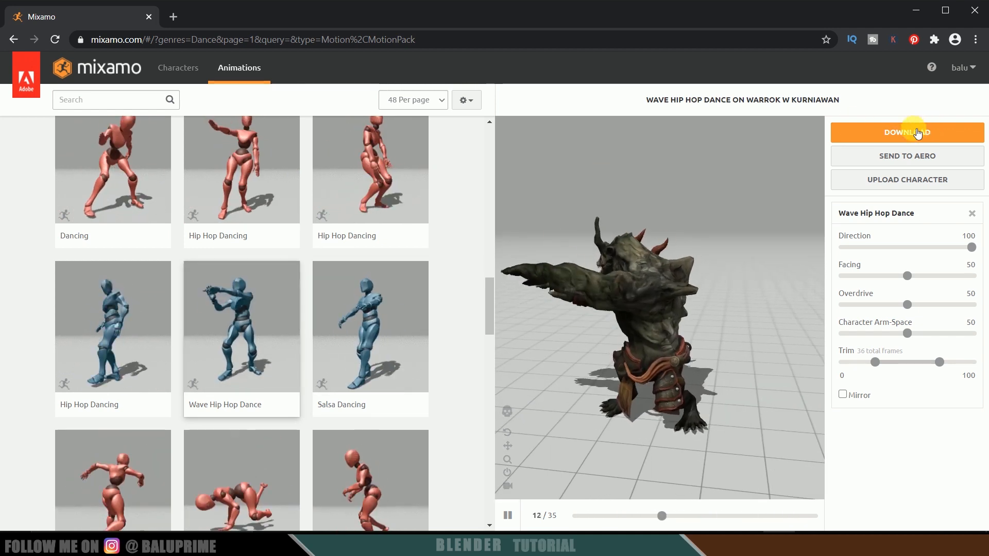
# Configure the animation's download settings with FBX(.fbx) format, 30 frames per second and With Skin.
pyautogui.click(907, 134)
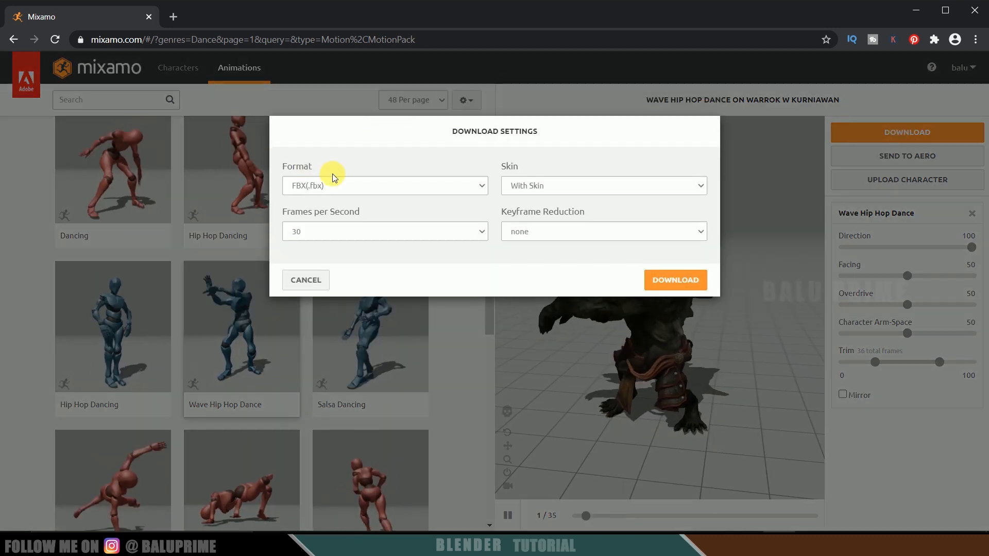
pyautogui.click(454, 185)
pyautogui.click(316, 201)
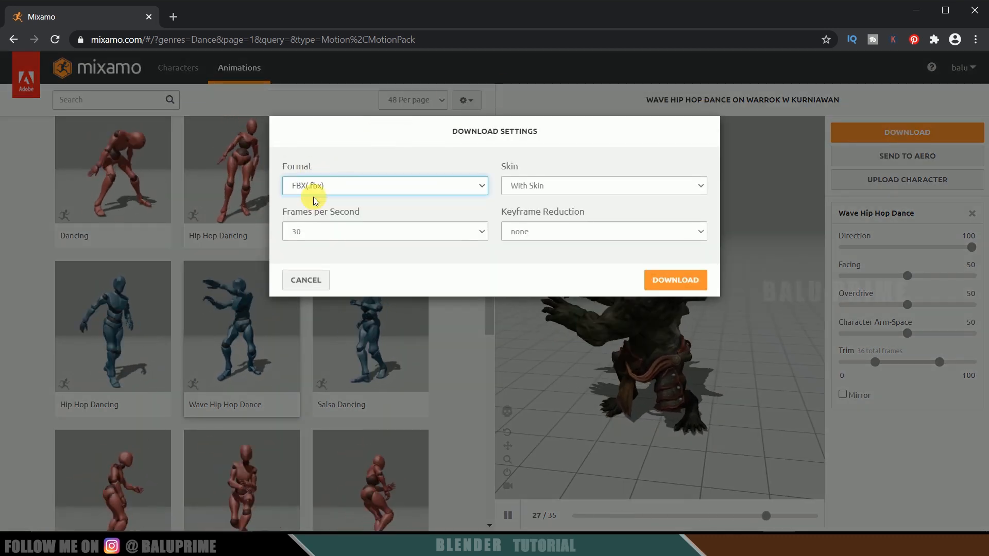
pyautogui.click(483, 233)
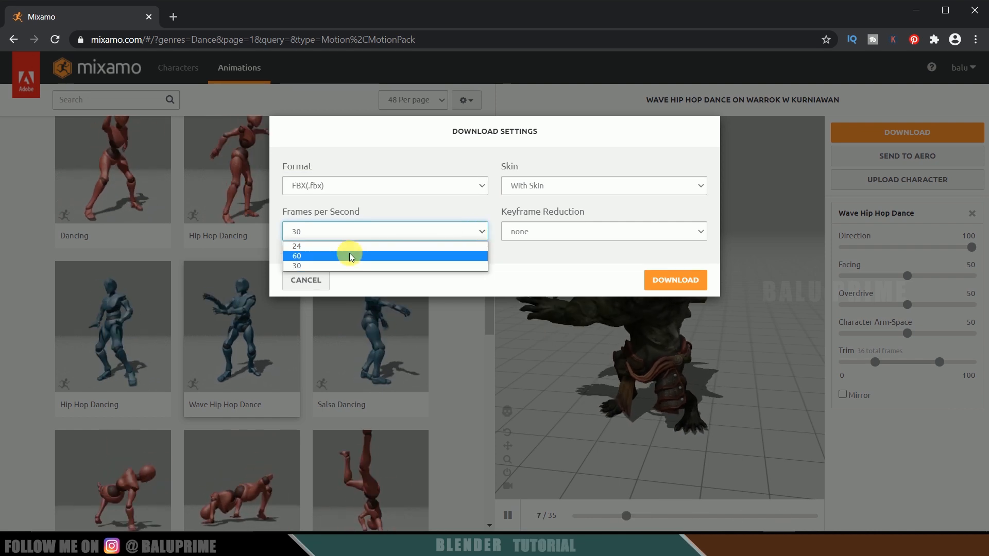
pyautogui.click(327, 266)
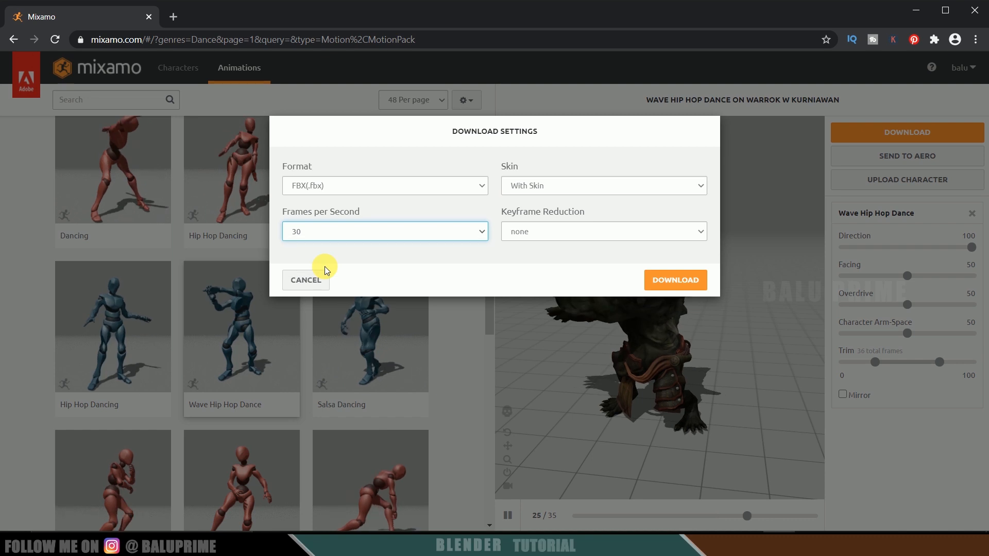
pyautogui.click(599, 187)
pyautogui.click(541, 202)
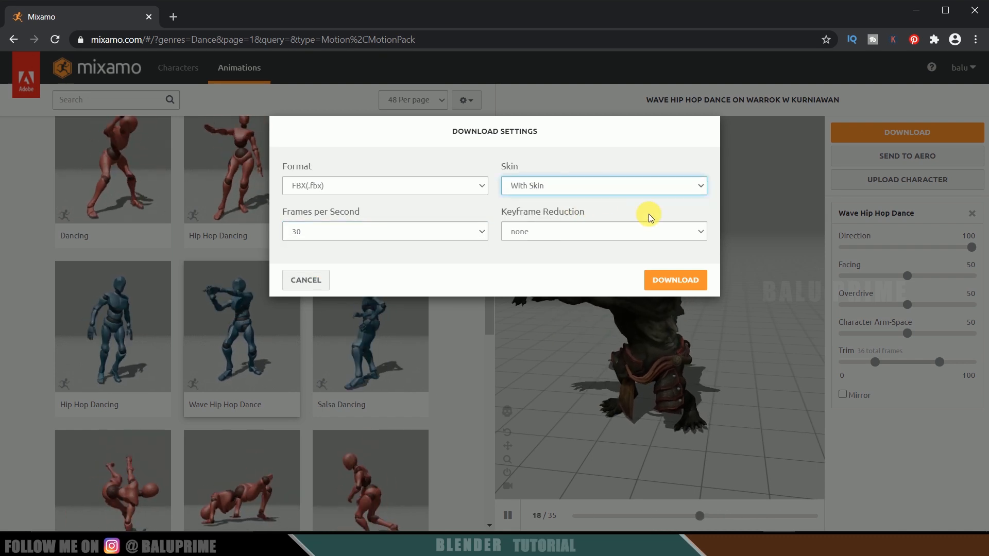
pyautogui.click(605, 194)
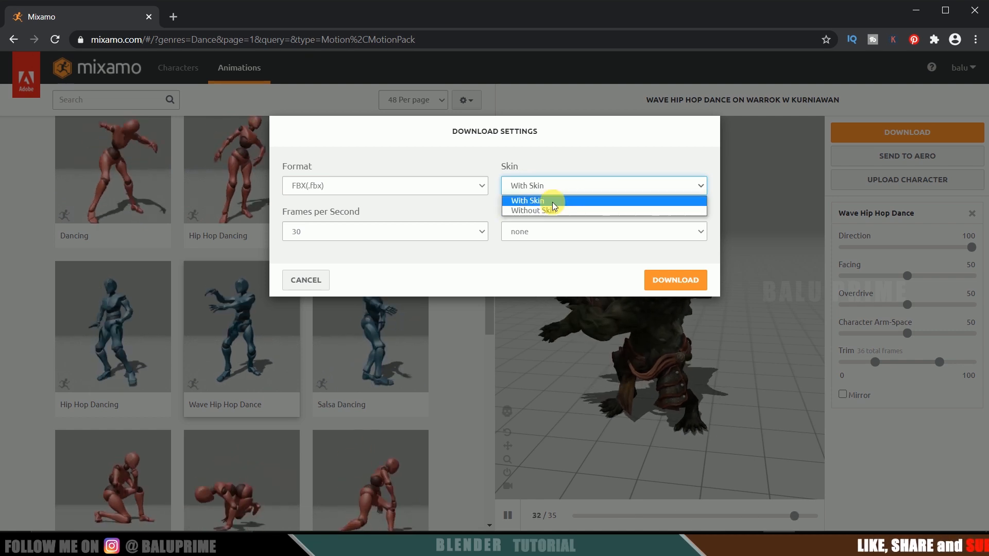
pyautogui.click(547, 201)
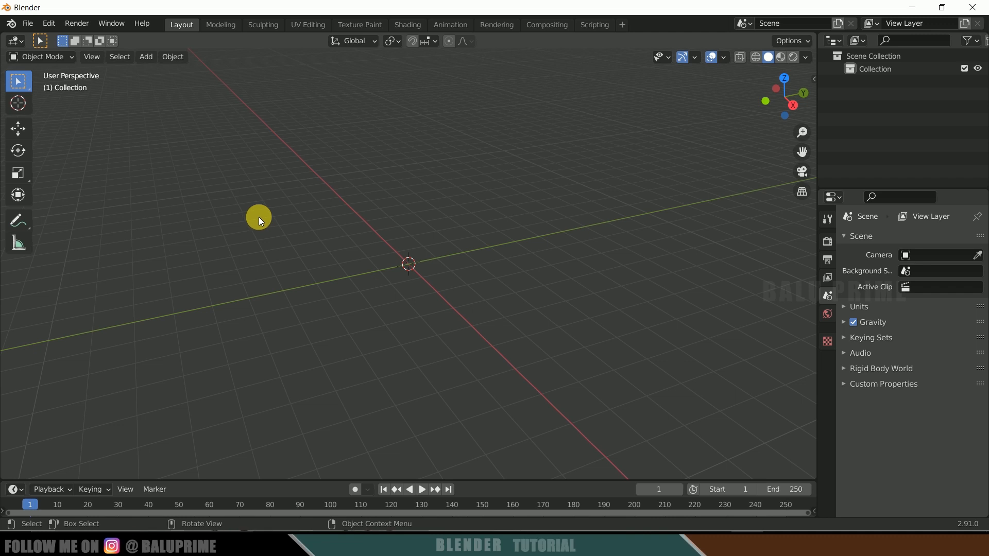
# Switch to Blender and import the FBX file Thriller Part 1.fbx from D:\youtube\fur dance with the default import options.
pyautogui.click(28, 24)
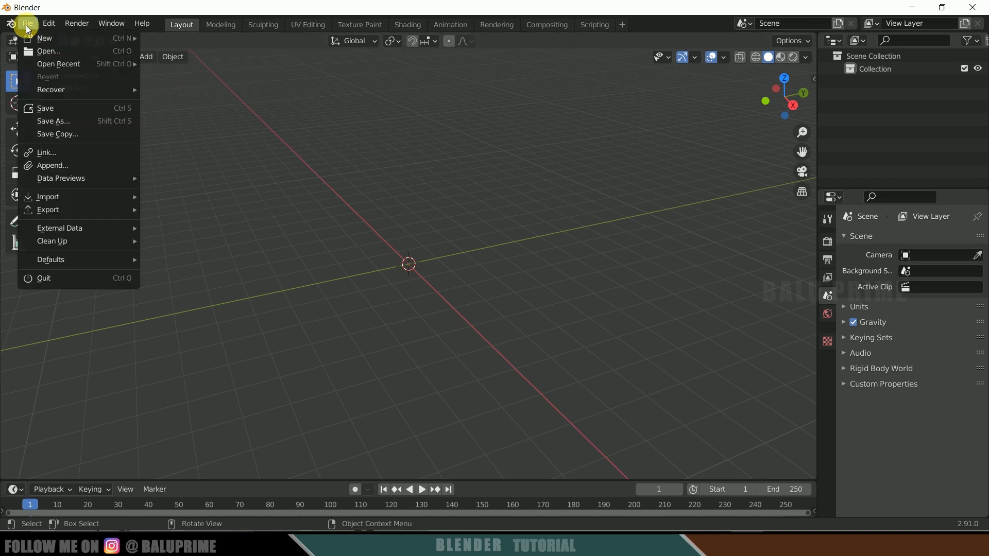
pyautogui.moveTo(67, 196)
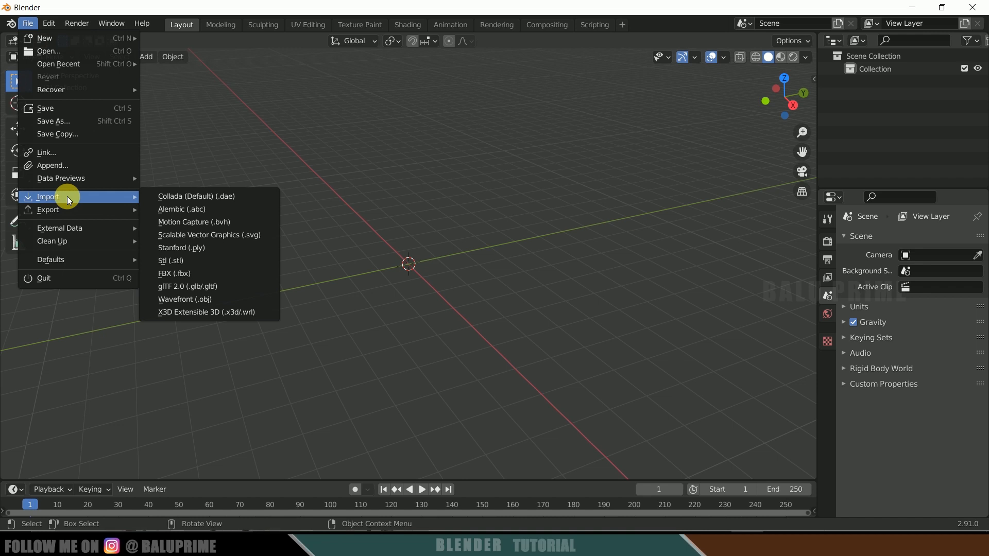
pyautogui.click(174, 274)
pyautogui.click(197, 142)
pyautogui.doubleClick(371, 279)
pyautogui.scroll(-8, 417, 303)
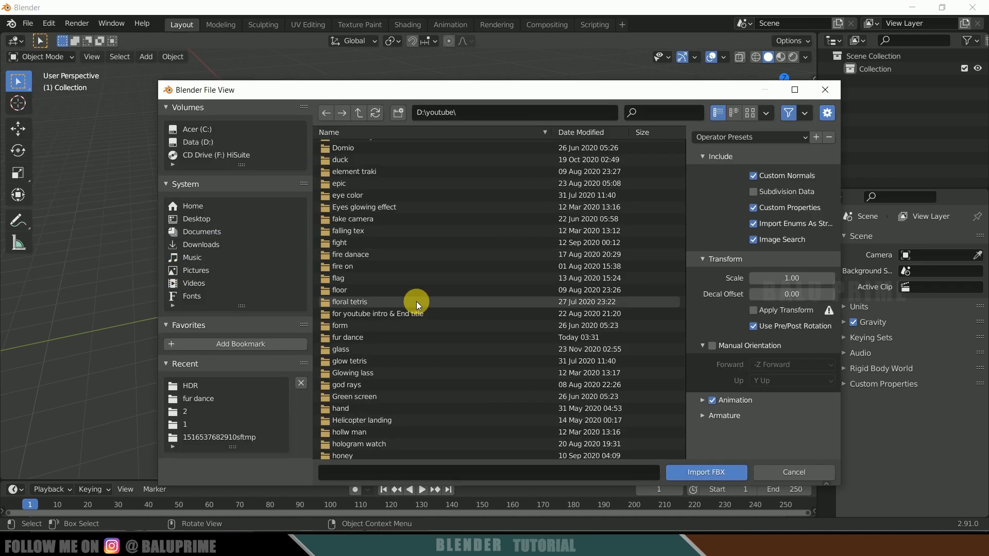
pyautogui.doubleClick(381, 338)
pyautogui.click(371, 146)
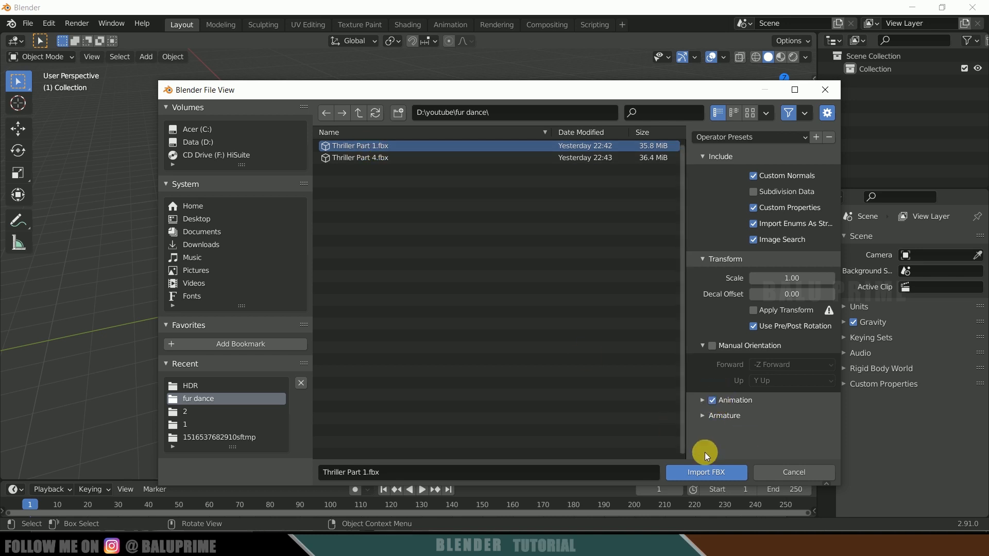
pyautogui.click(703, 474)
pyautogui.click(702, 473)
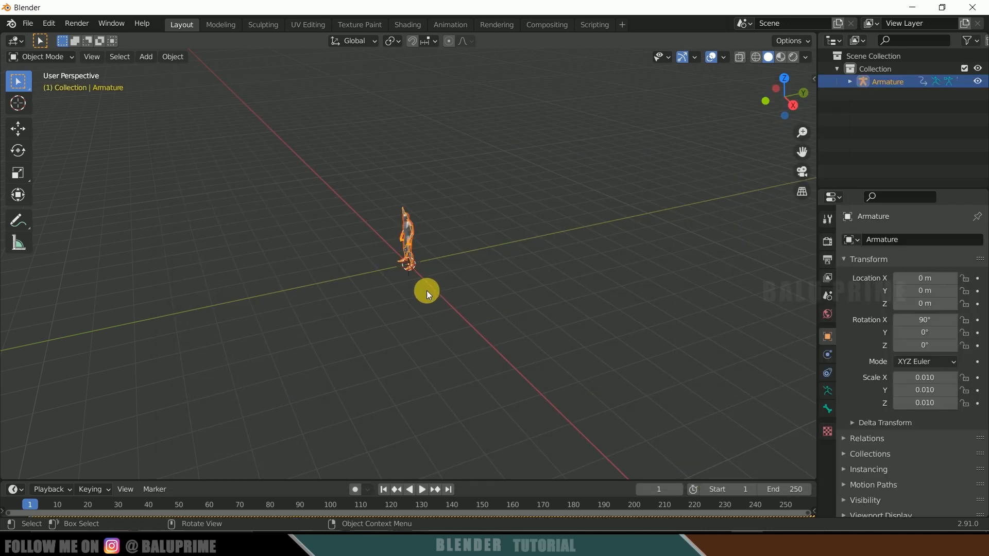
# Scale the imported armature up uniformly to a scale of about 0.030 on all axes.
pyautogui.moveTo(422, 245); pyautogui.dragTo(456, 294, button='middle')
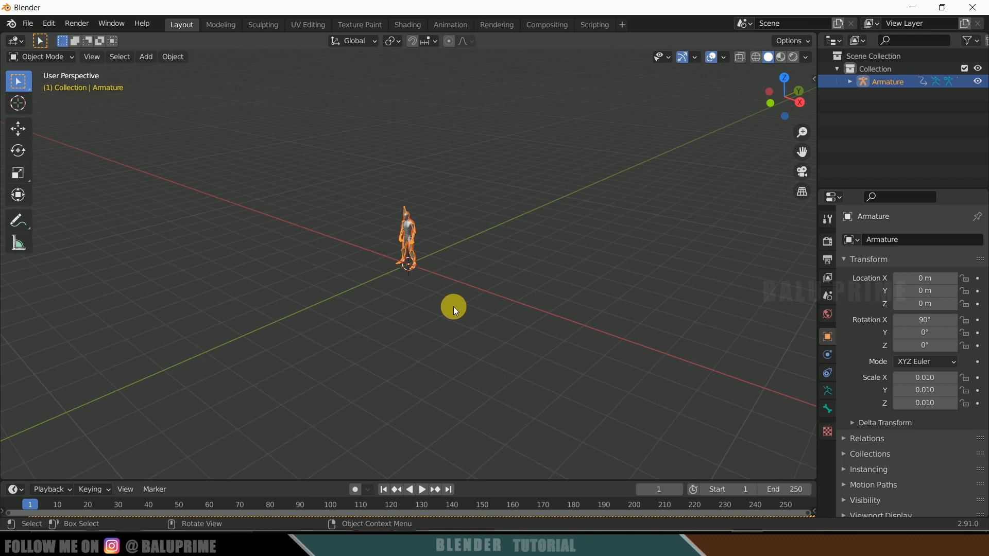
pyautogui.press('s')
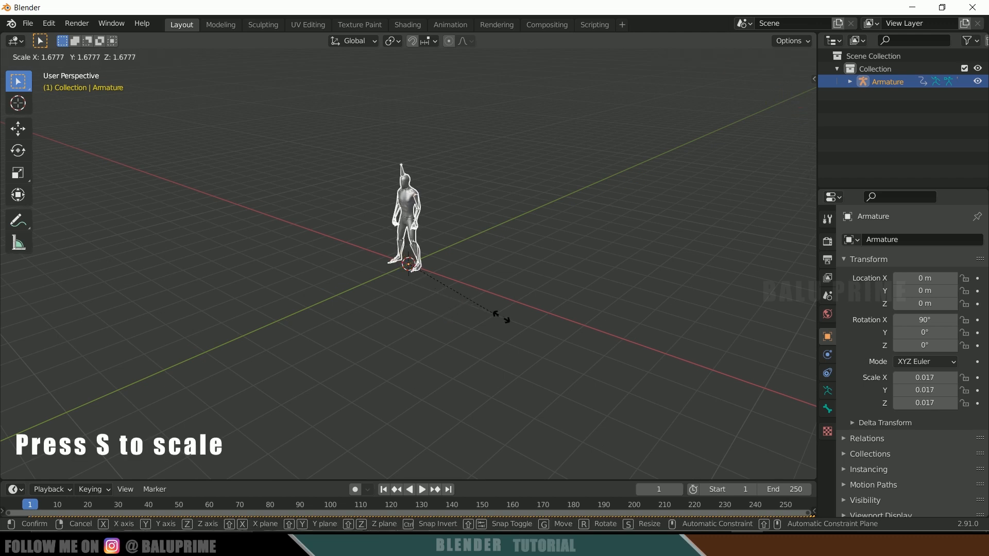
pyautogui.click(583, 327)
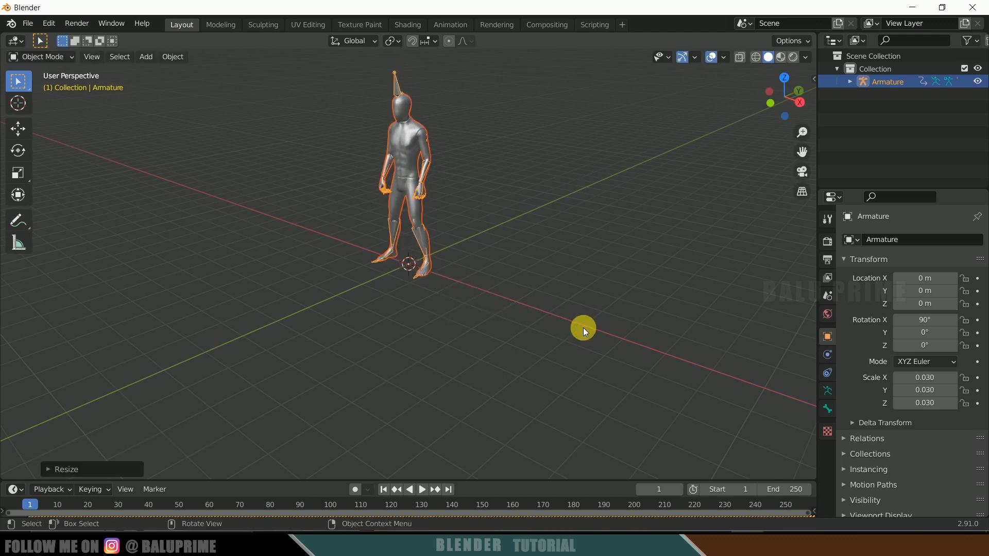
# Hide the armature in the viewport and select the Ch36 body mesh.
pyautogui.keyDown('shift'); pyautogui.moveTo(553, 317); pyautogui.dragTo(540, 356, button='middle'); pyautogui.keyUp('shift')
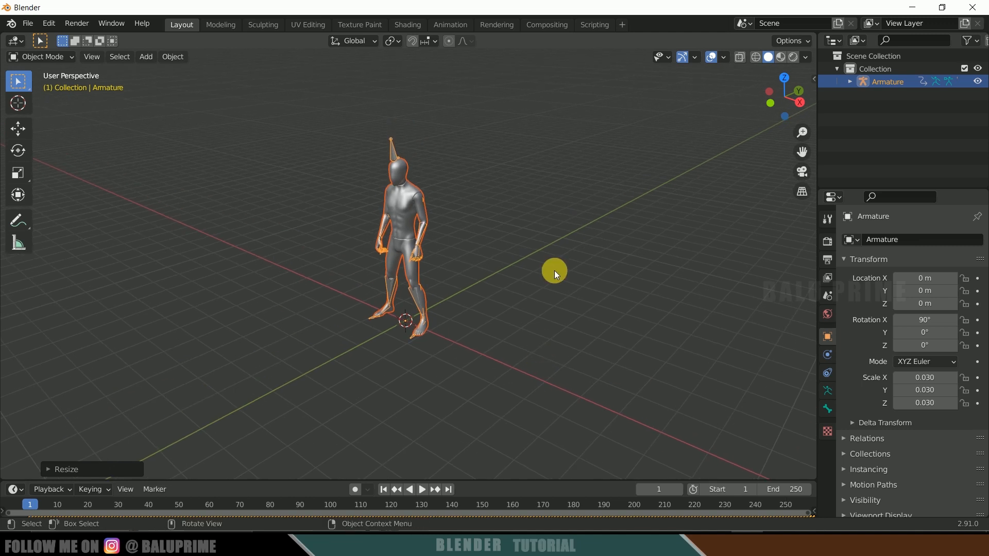
pyautogui.click(488, 168)
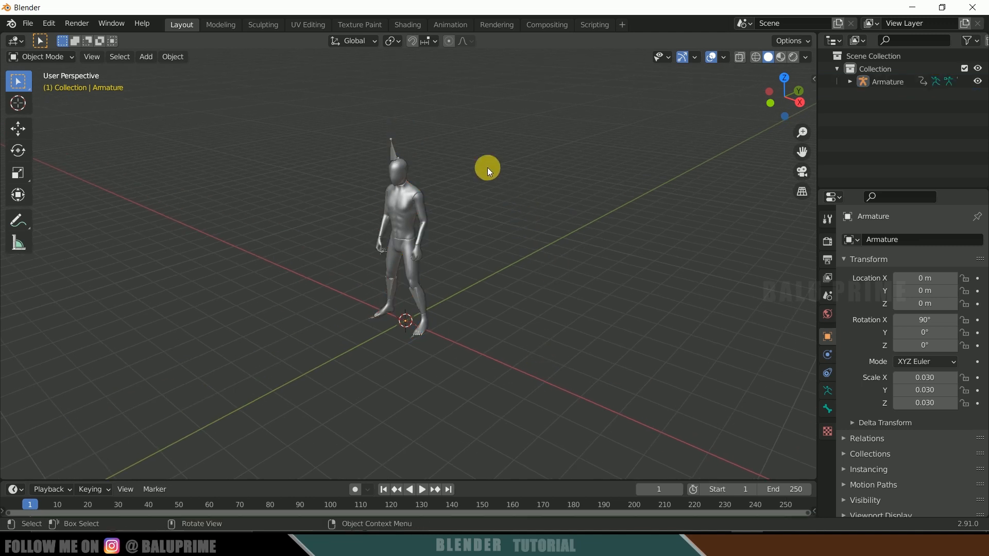
pyautogui.click(392, 151)
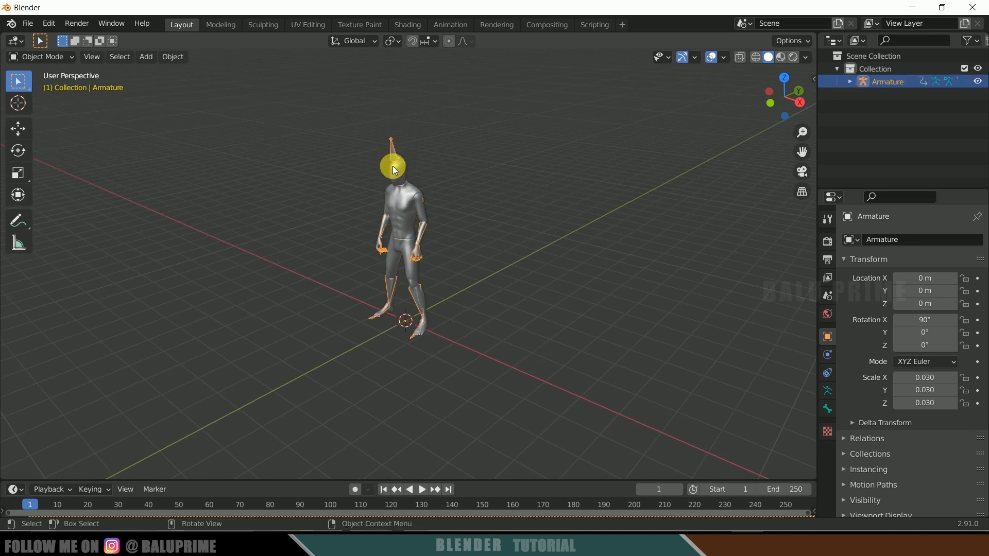
pyautogui.click(850, 82)
pyautogui.click(979, 82)
pyautogui.click(415, 197)
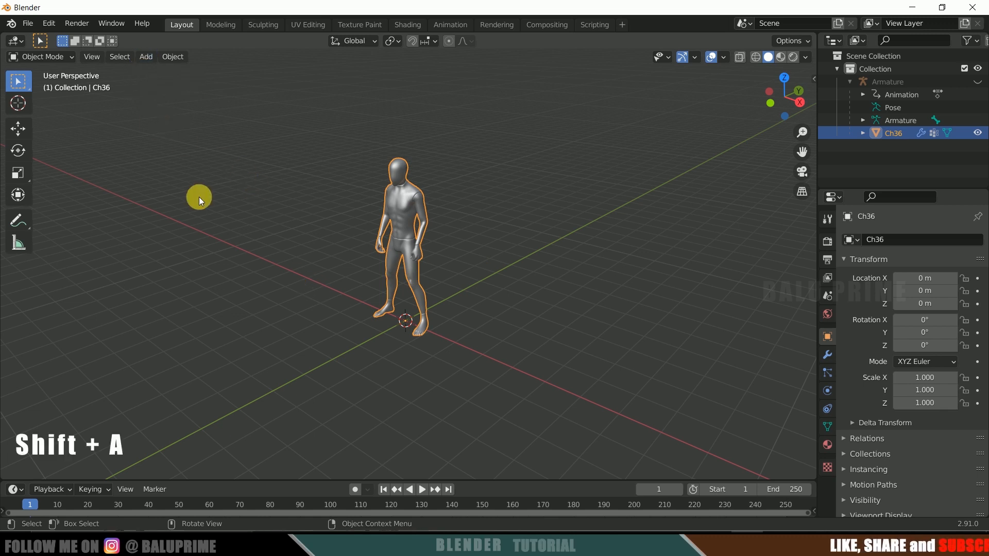
# Add a plane mesh under the character and scale it up uniformly to about 26.3 as a large floor.
pyautogui.hotkey('shift', 'a')
pyautogui.moveTo(198, 197)
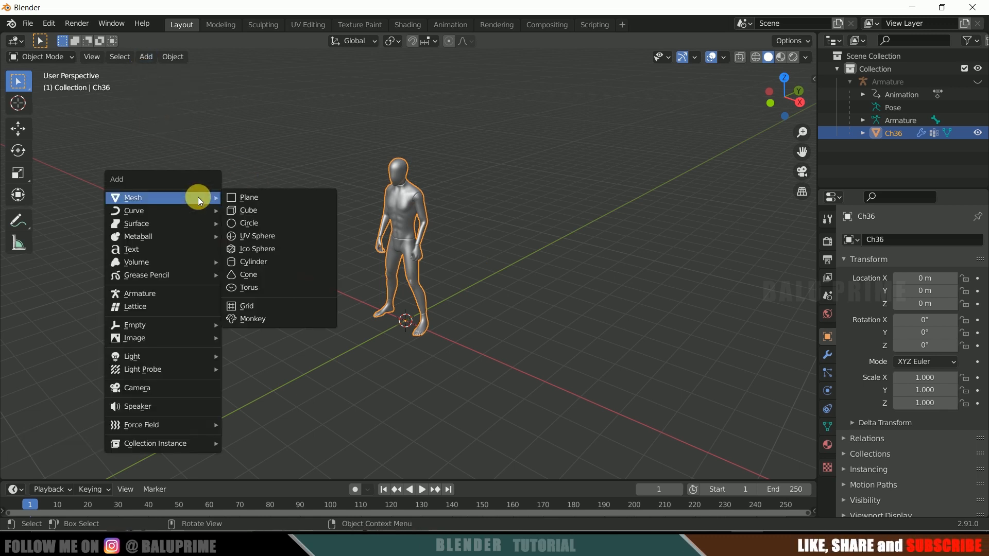
pyautogui.click(256, 198)
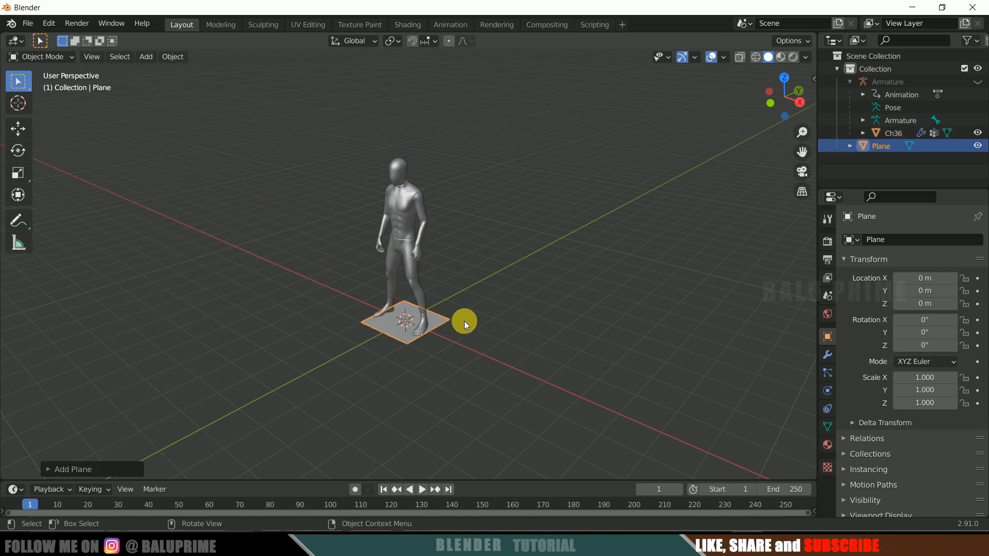
pyautogui.press('s')
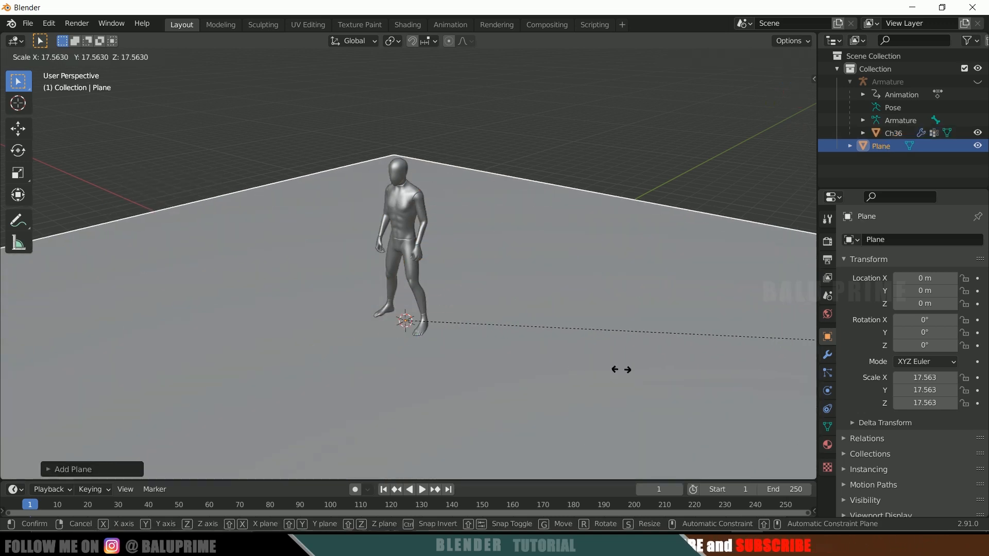
pyautogui.click(317, 400)
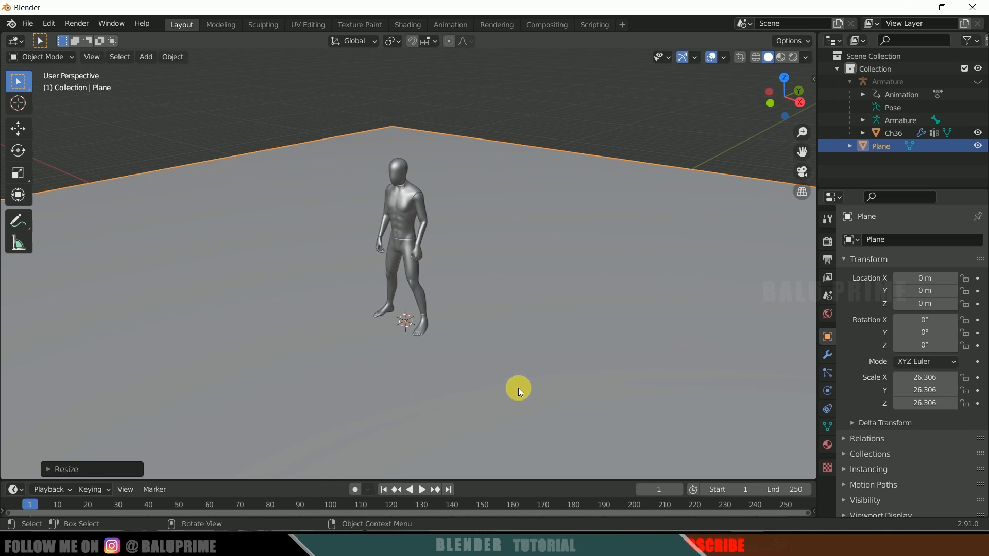
# Play the dance animation to check the character on the floor plane, then return to the first frame.
pyautogui.click(425, 487)
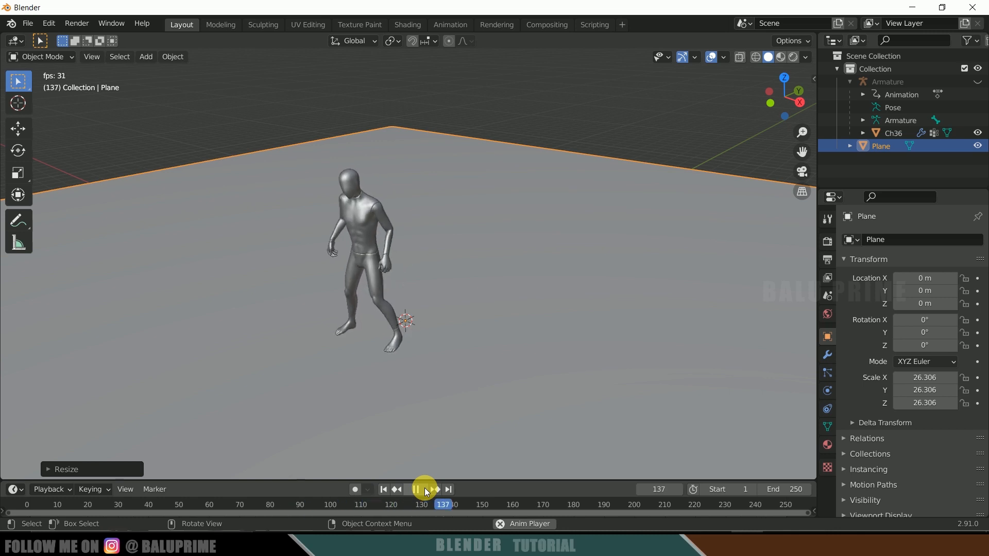
pyautogui.click(422, 488)
pyautogui.click(383, 490)
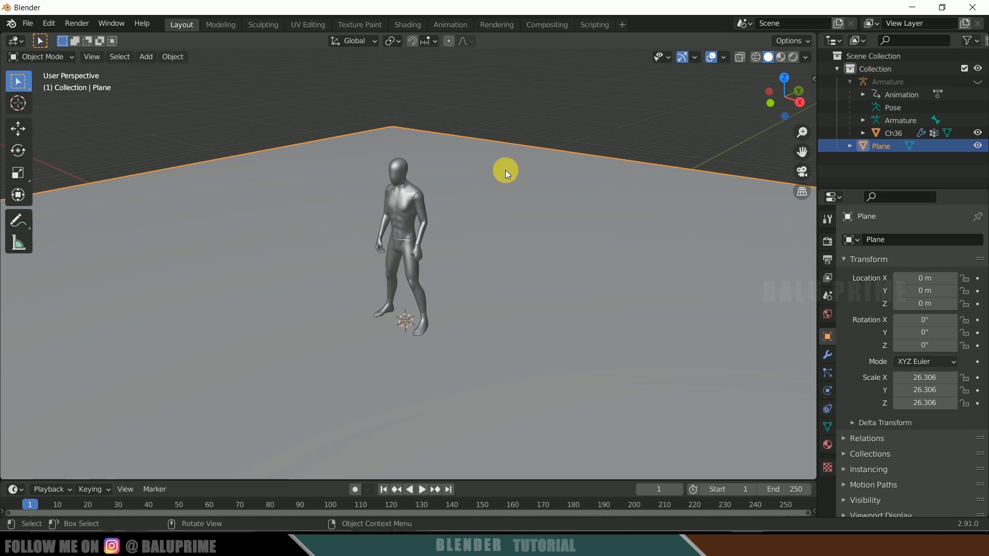
# Select the Ch36 body mesh standing on the floor plane.
pyautogui.moveTo(487, 253); pyautogui.dragTo(490, 242, button='middle')
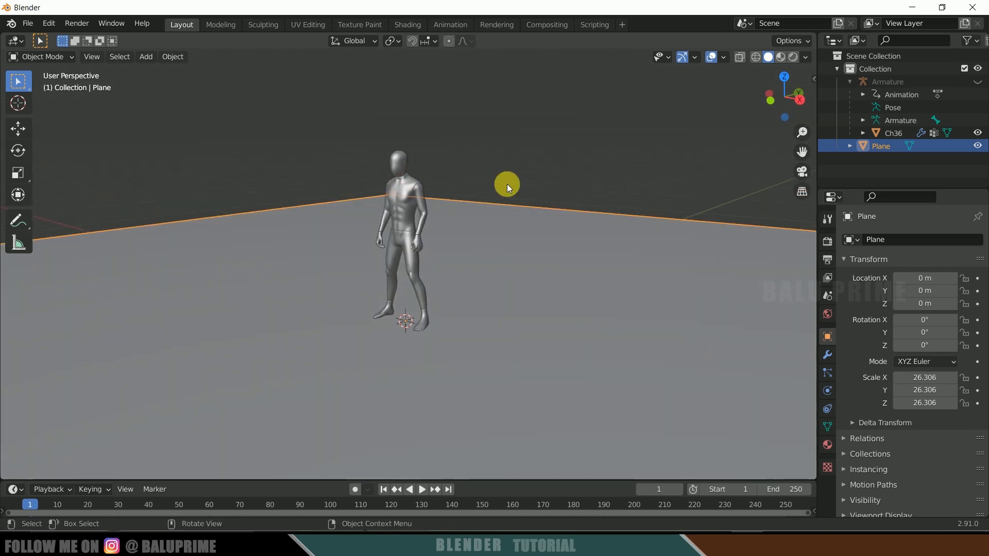
pyautogui.click(413, 160)
pyautogui.click(396, 162)
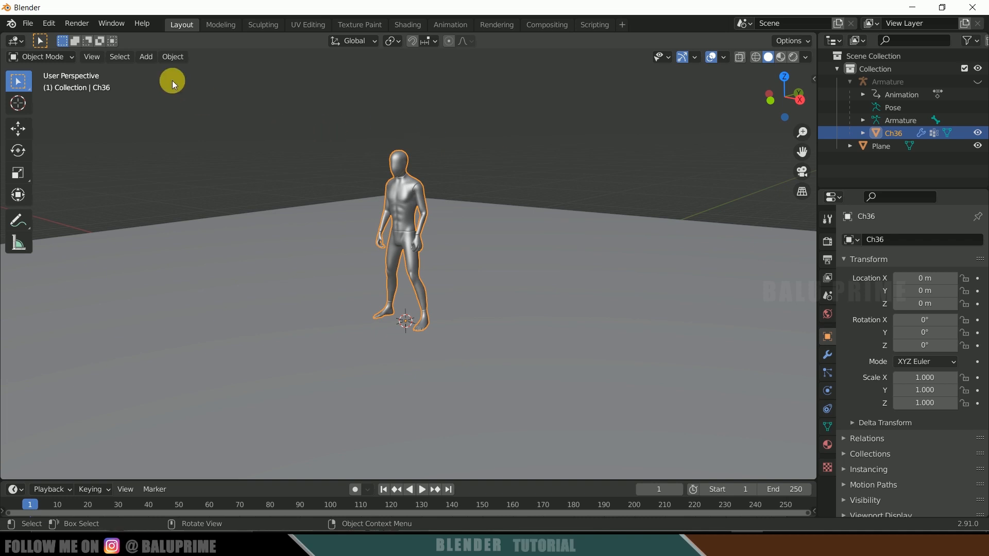
pyautogui.click(165, 62)
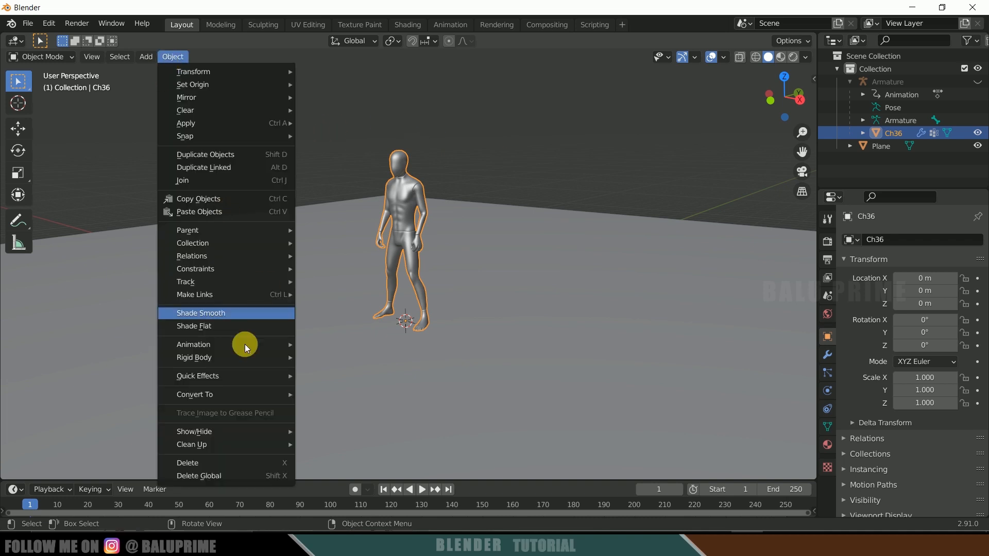
pyautogui.moveTo(227, 376)
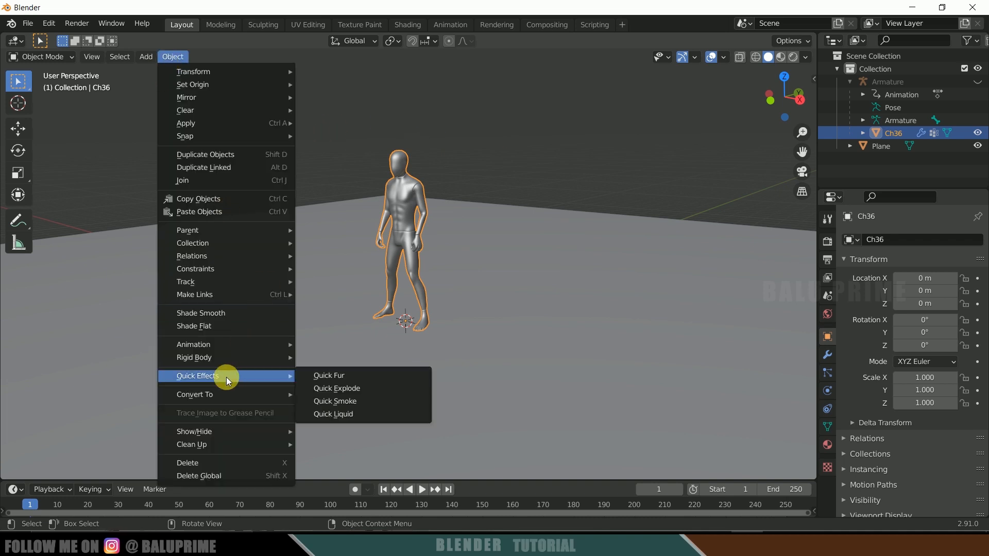
pyautogui.click(335, 376)
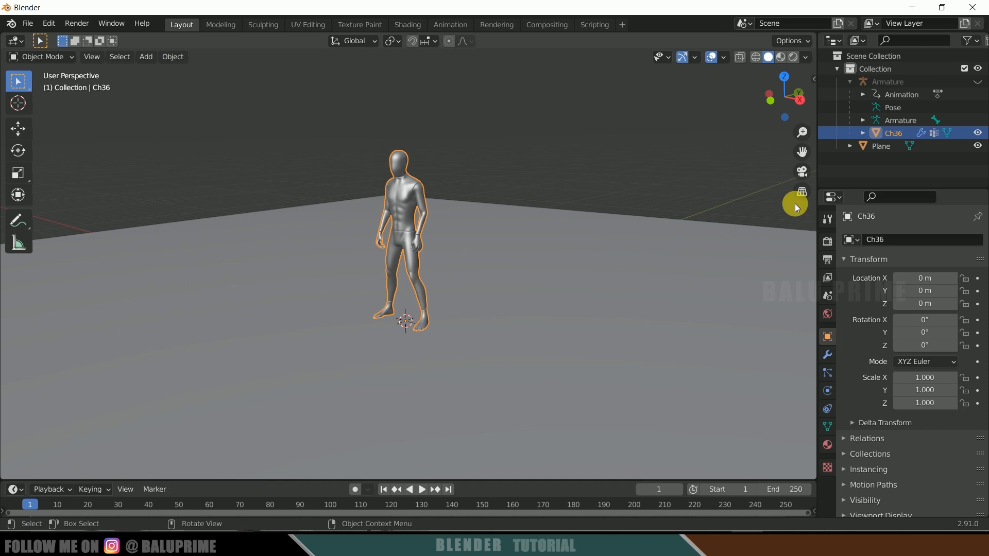
# Add a particle system to the Ch36 body mesh and set its type to Hair.
pyautogui.click(826, 374)
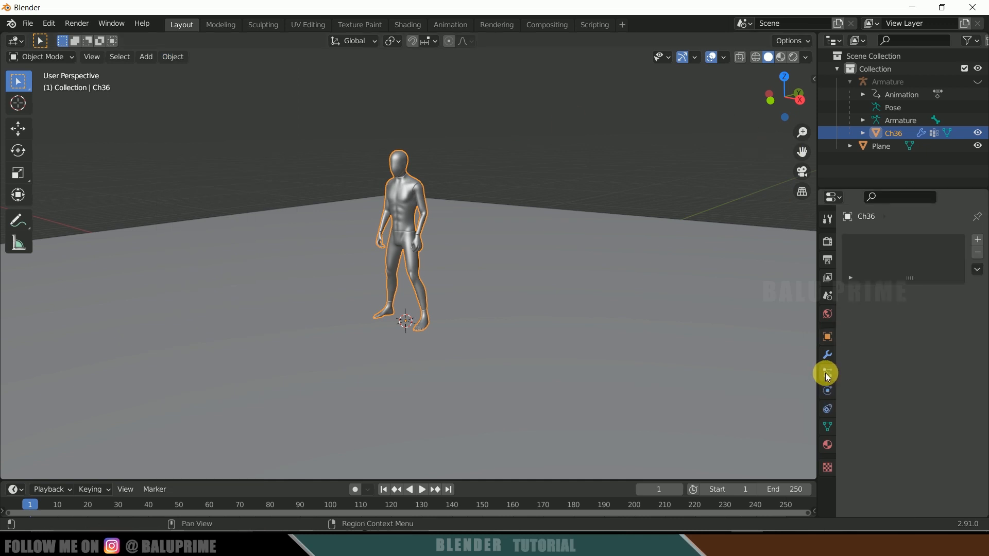
pyautogui.click(977, 242)
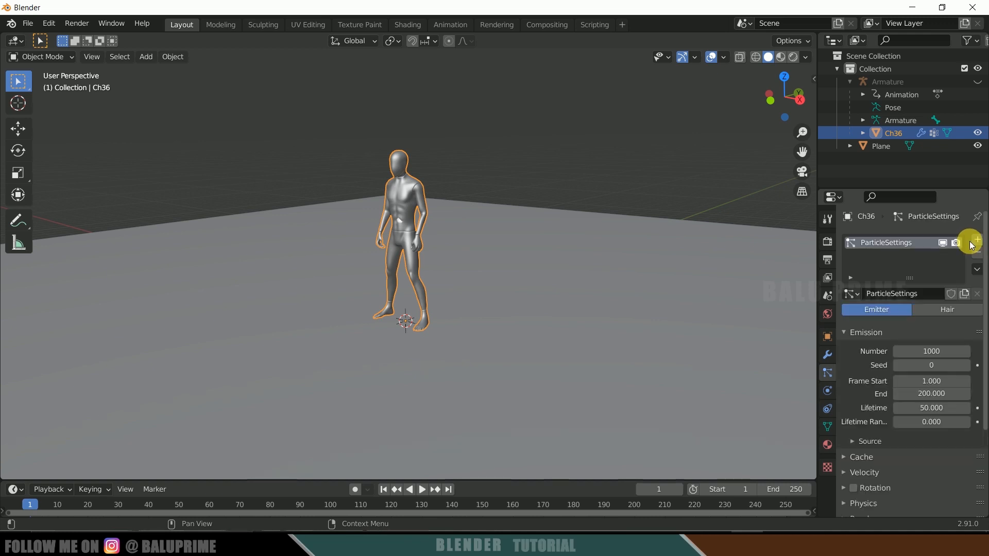
pyautogui.click(941, 308)
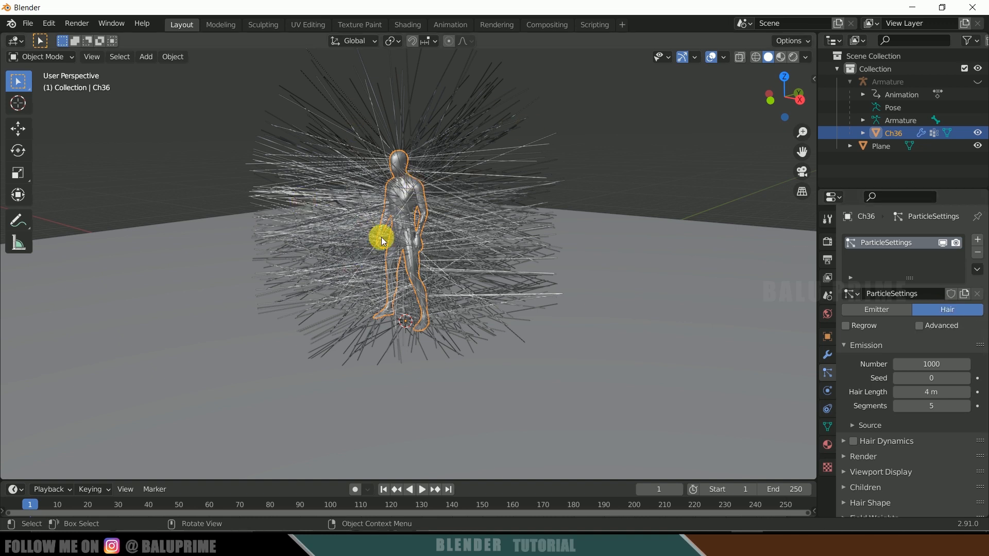
# Set the hair particle number to 500 and the hair length to 1.5 m.
pyautogui.moveTo(432, 277); pyautogui.dragTo(521, 342, button='middle')
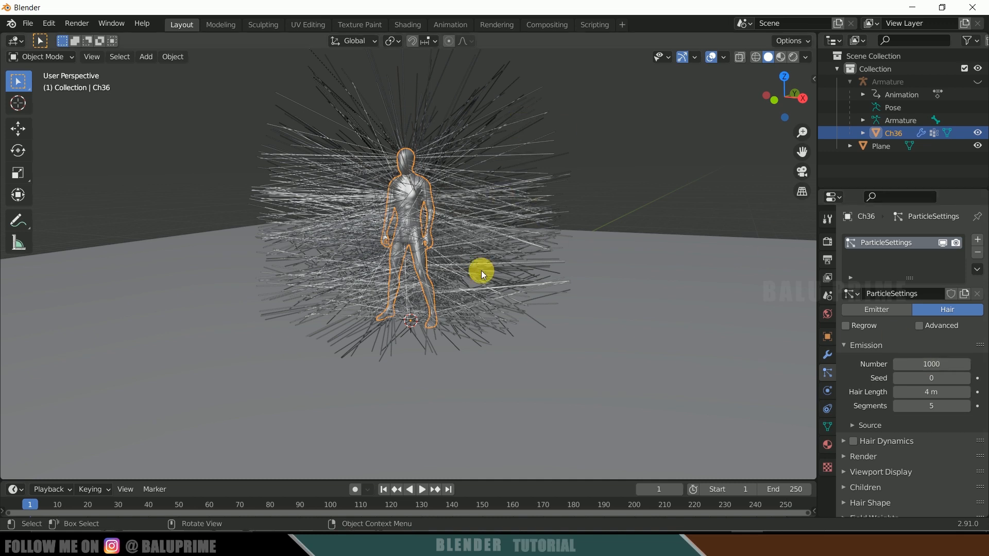
pyautogui.click(937, 364)
pyautogui.write('500')
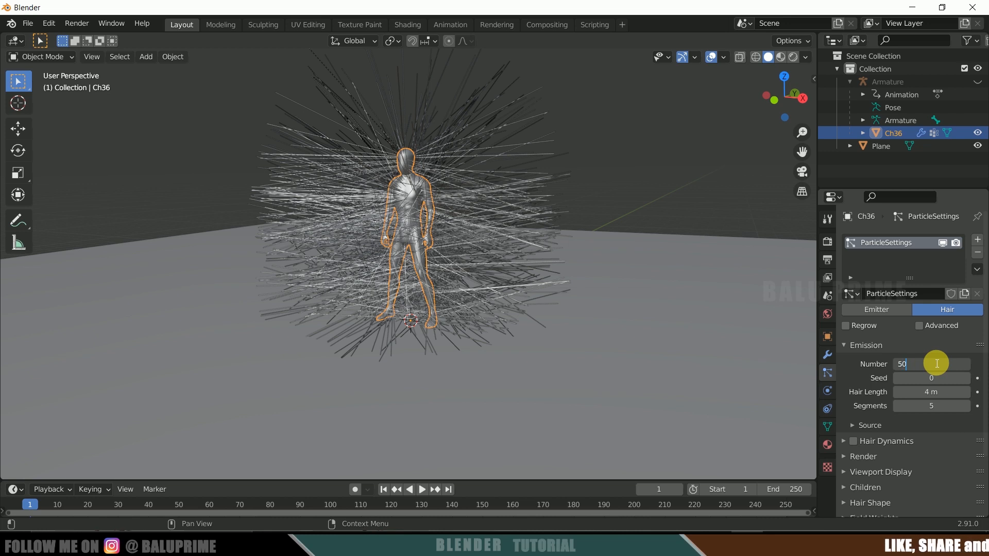
pyautogui.press('Return')
pyautogui.click(932, 393)
pyautogui.write('1.5')
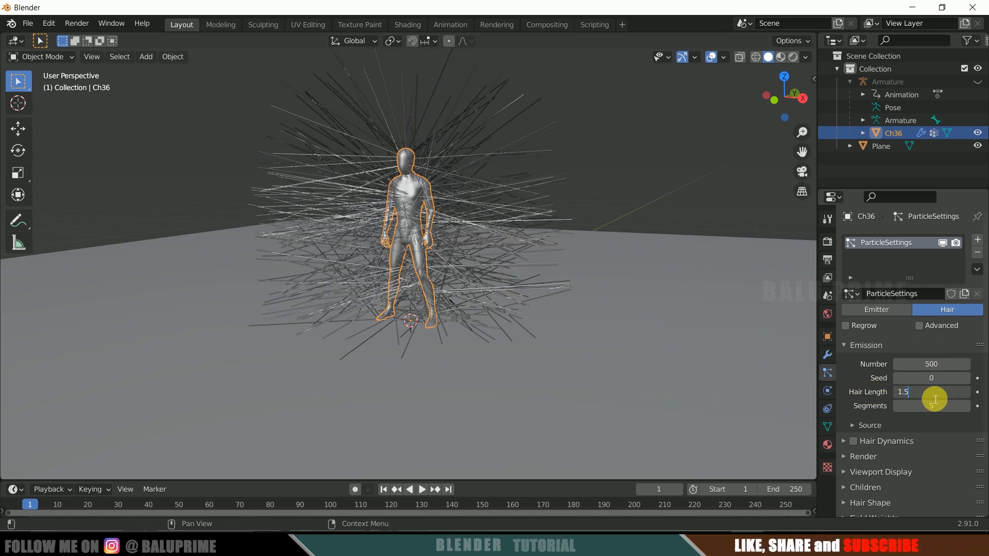
pyautogui.press('Return')
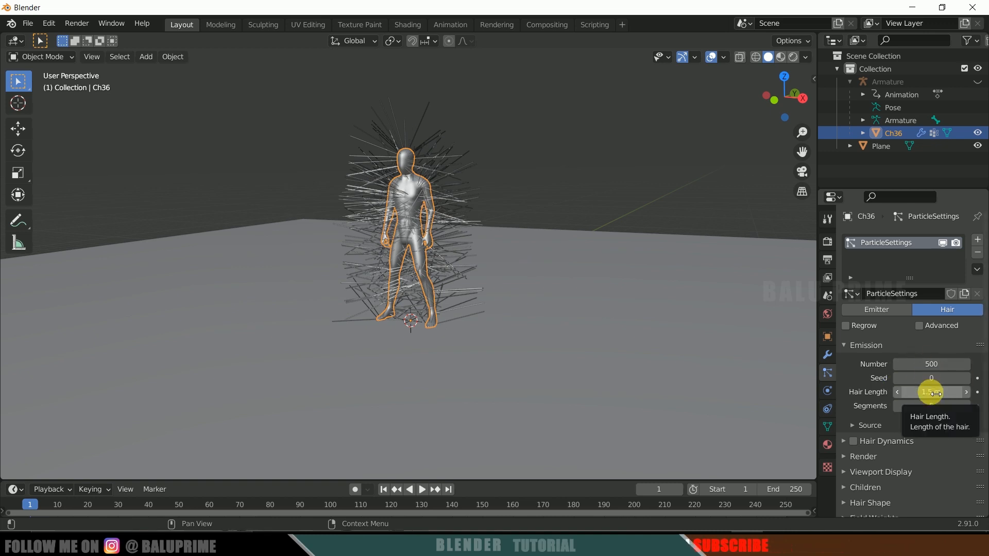
# Enable Hair Dynamics for the particle system and expand its Collisions and Structure settings.
pyautogui.scroll(-3, 922, 380)
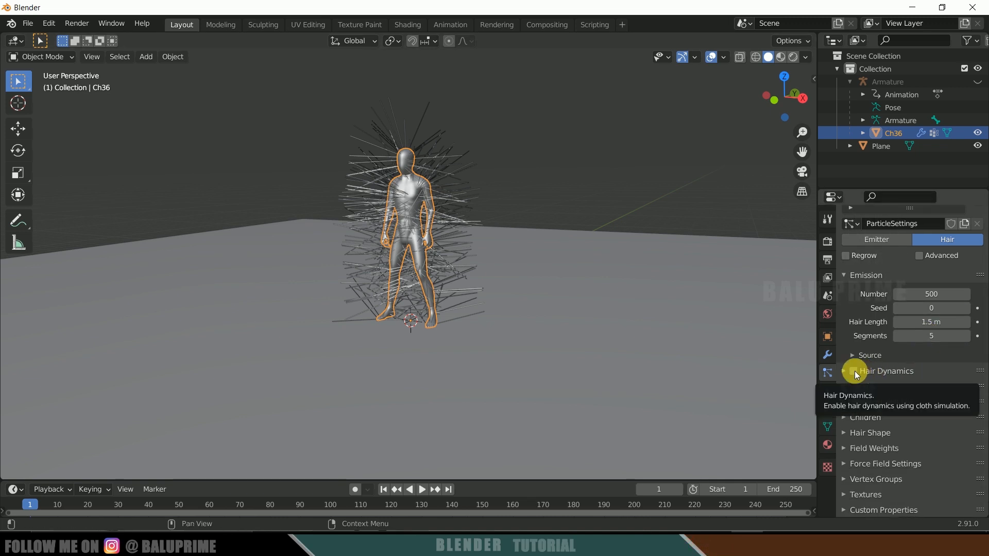
pyautogui.click(855, 371)
pyautogui.click(843, 372)
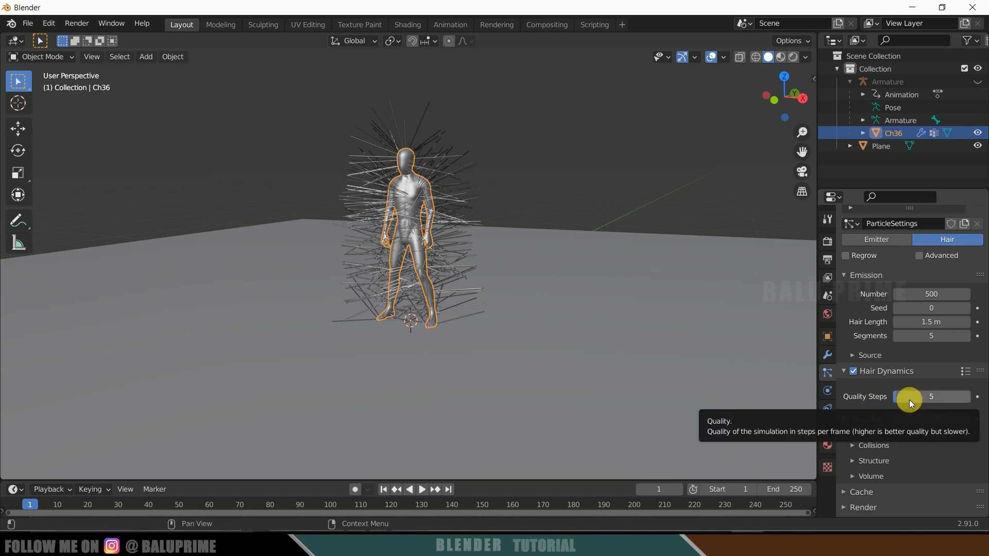
pyautogui.scroll(-2, 849, 417)
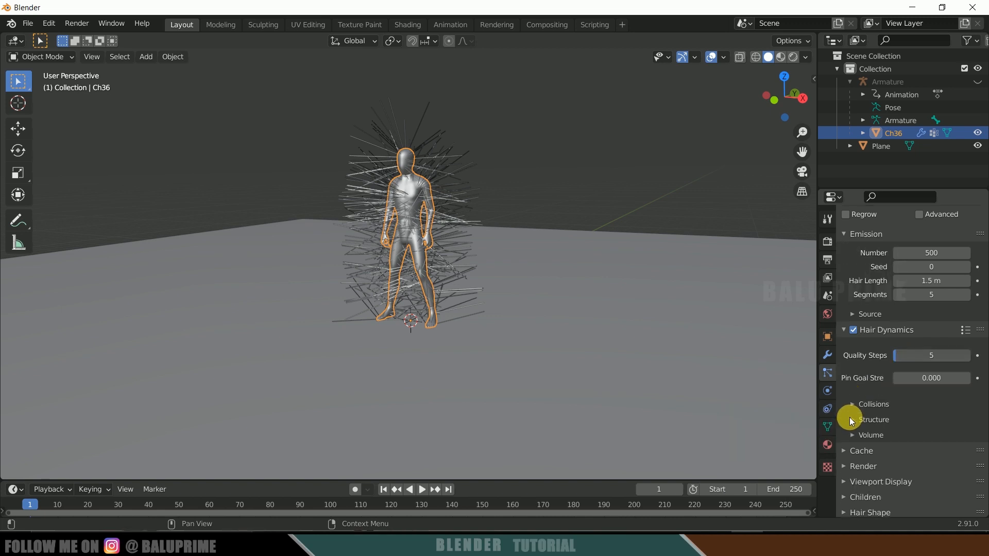
pyautogui.scroll(-3, 850, 419)
pyautogui.click(854, 342)
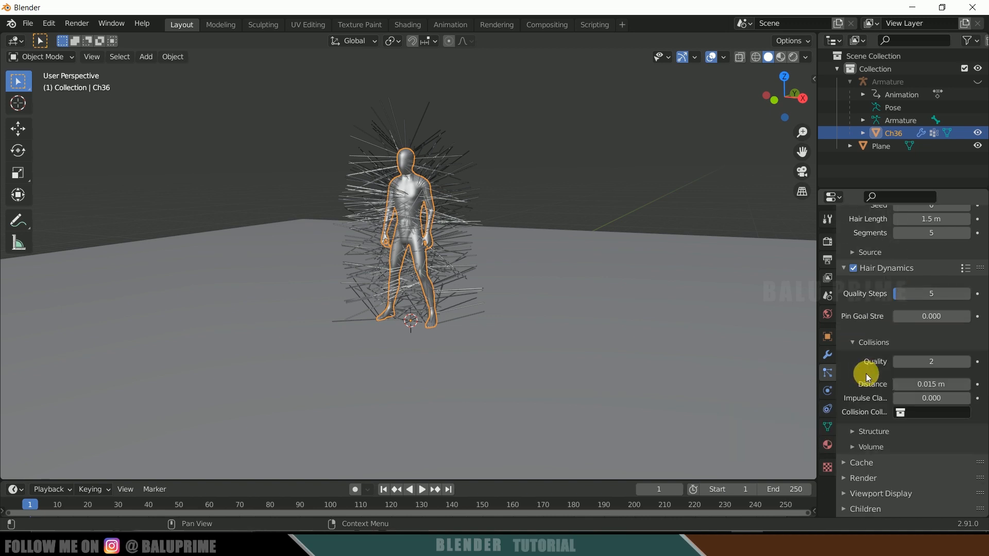
pyautogui.scroll(-4, 864, 376)
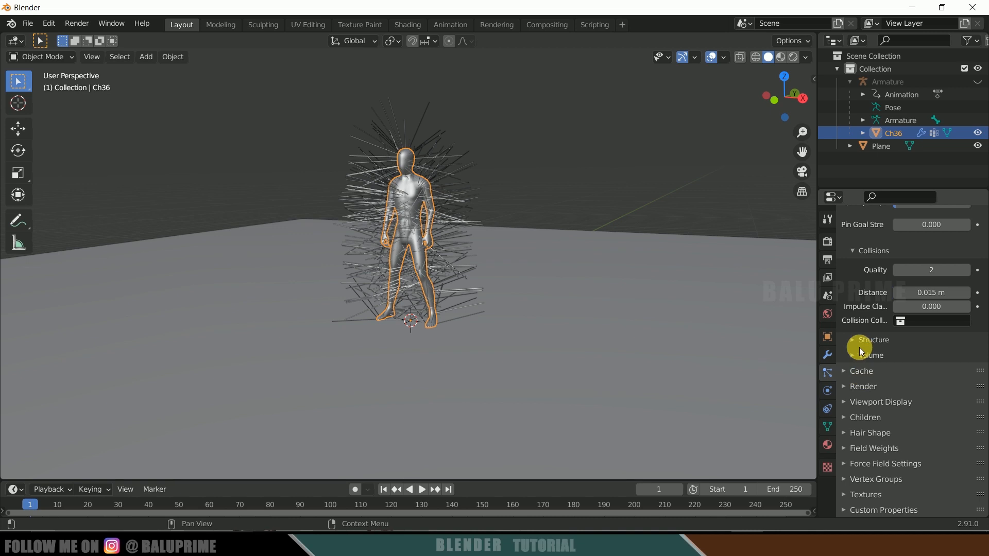
pyautogui.click(859, 344)
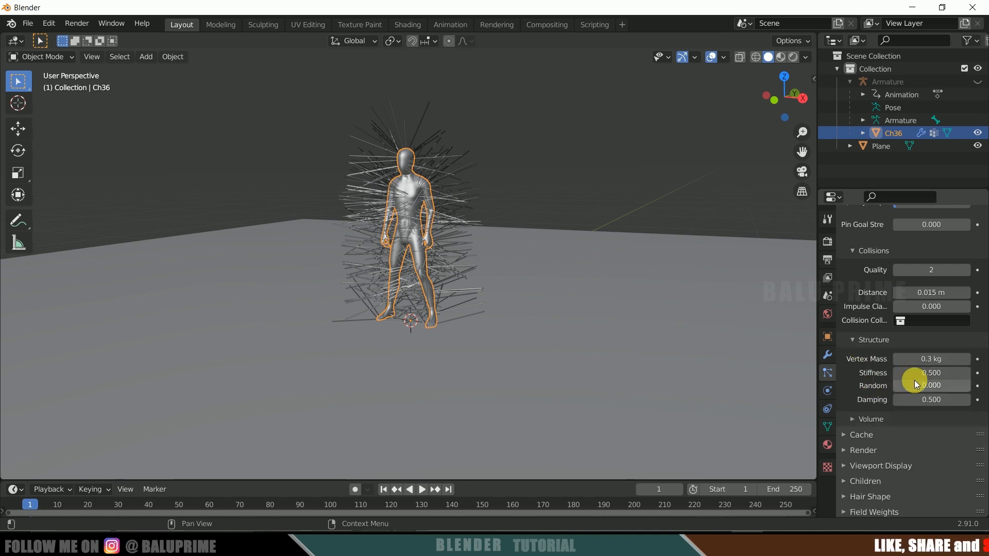
# Play the animation to preview the hair simulation on the dancing character, then return to the first frame.
pyautogui.scroll(1, 606, 320)
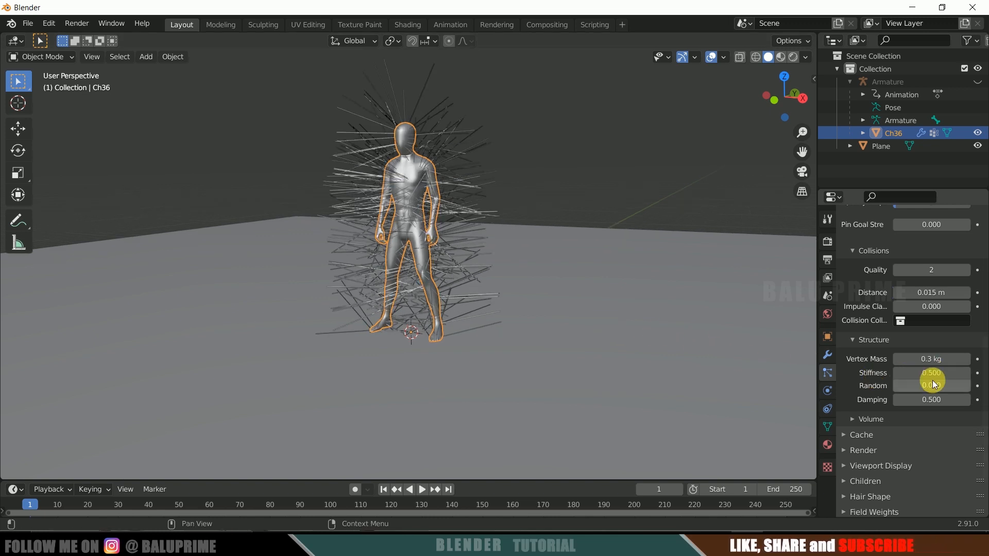
pyautogui.click(422, 489)
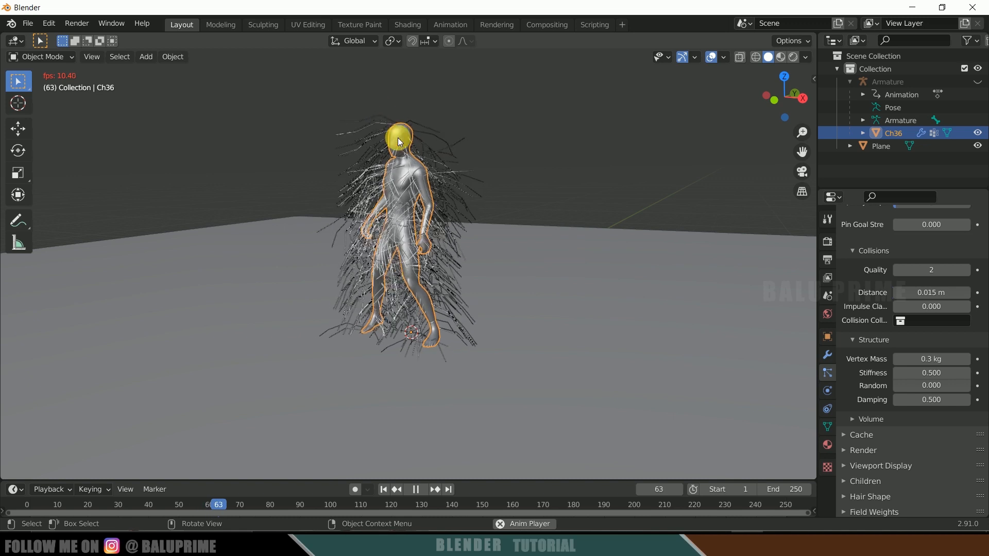
pyautogui.click(417, 490)
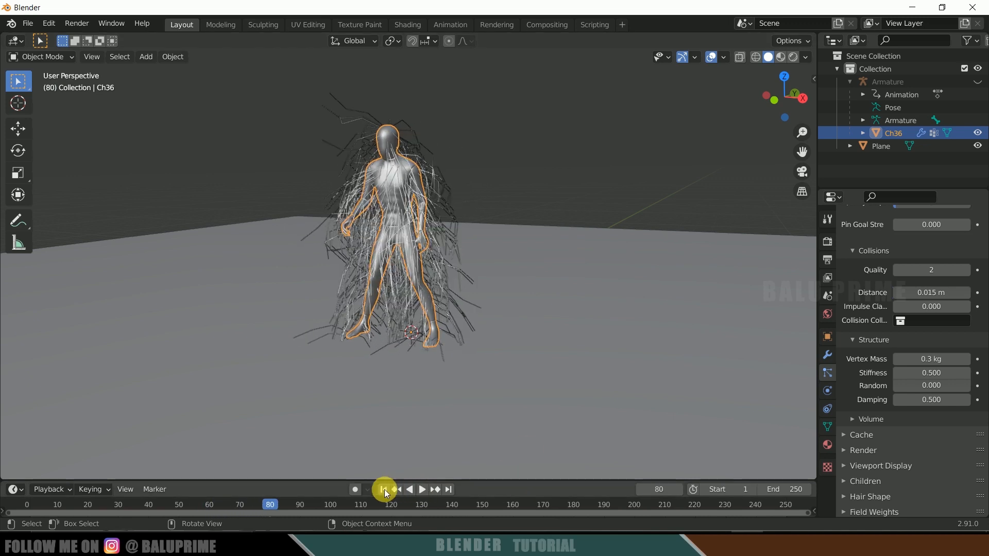
pyautogui.click(384, 489)
# Set the hair stiffness to 0.25, preview the simulation by playing the animation, and return to the first frame.
pyautogui.click(922, 373)
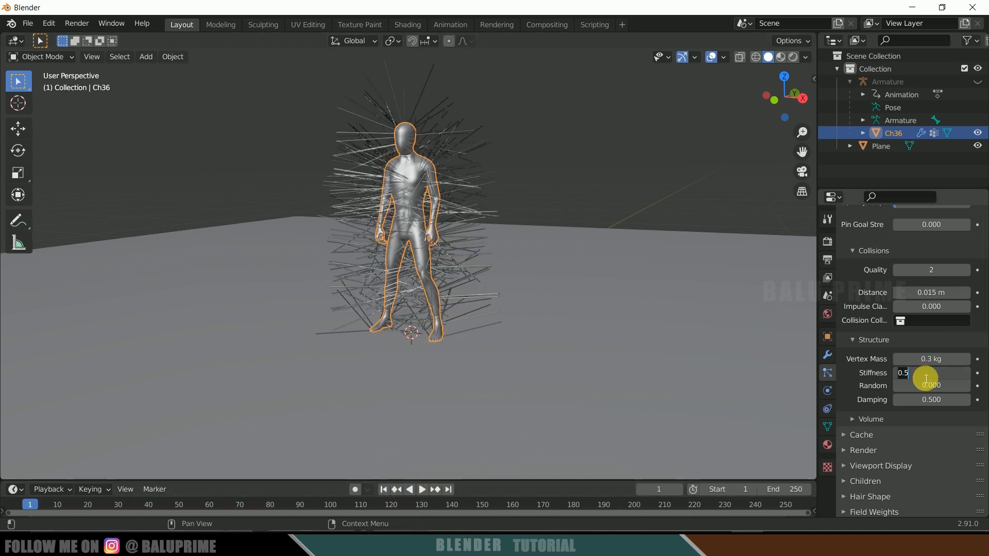
pyautogui.write('.25')
pyautogui.press('Return')
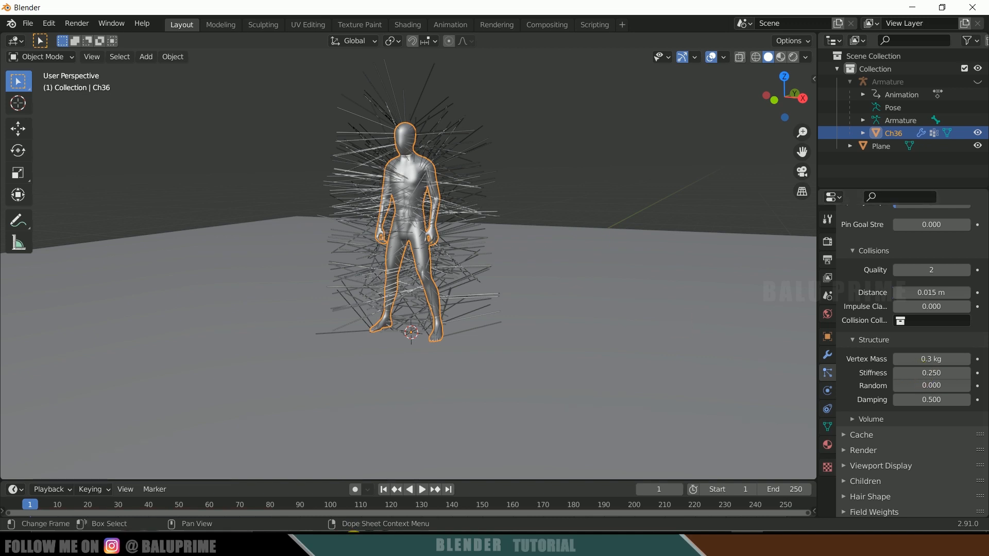
pyautogui.click(418, 490)
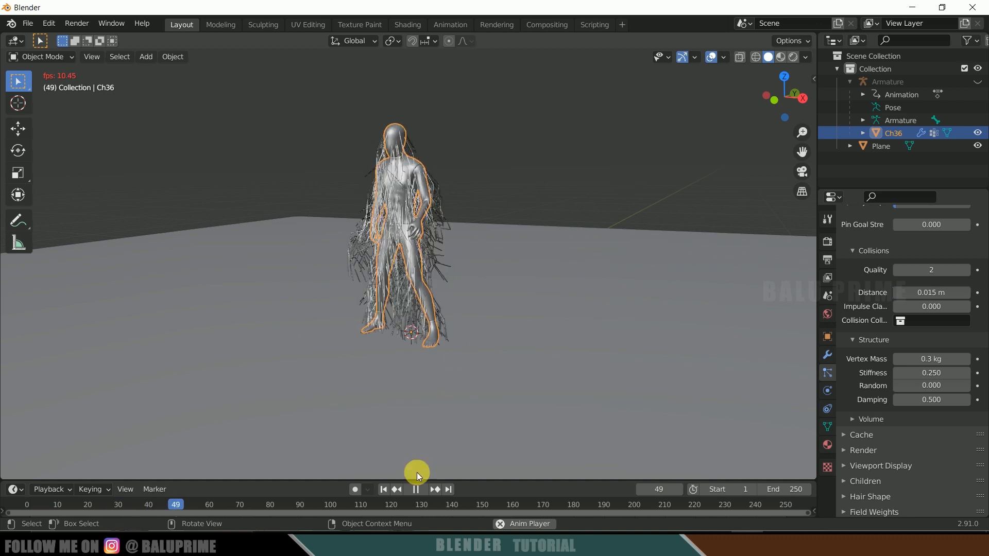
pyautogui.click(415, 490)
pyautogui.click(384, 490)
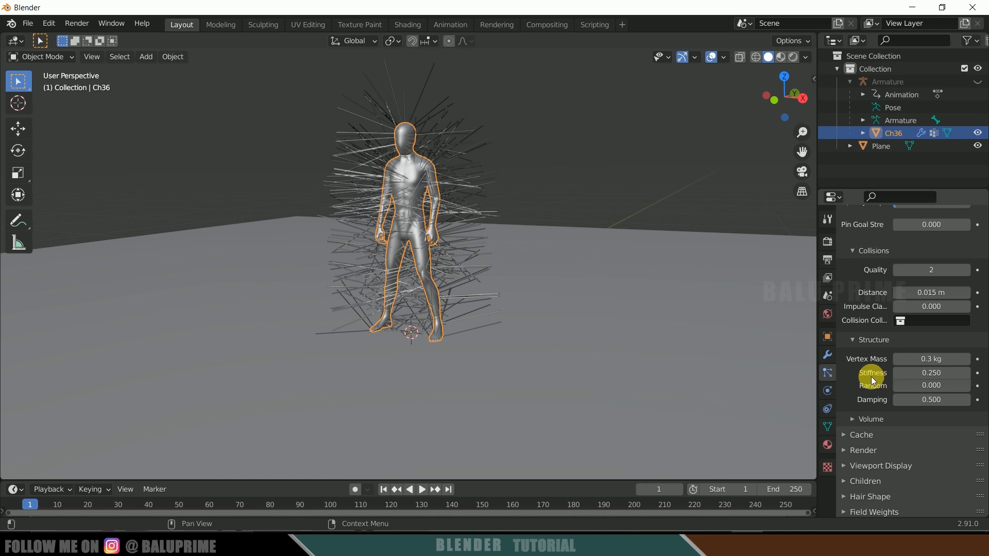
# Set the hair dynamics stiffness back to 0.5.
pyautogui.click(935, 374)
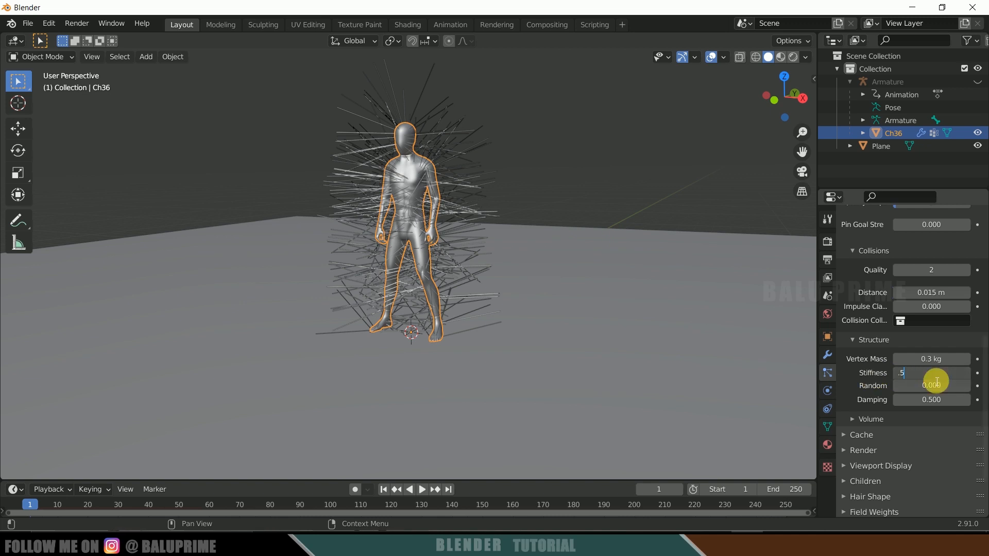
pyautogui.write('.5')
pyautogui.press('Return')
# Expand the hair dynamics Volume settings and the particle system's Cache settings to review their options.
pyautogui.scroll(-2, 865, 418)
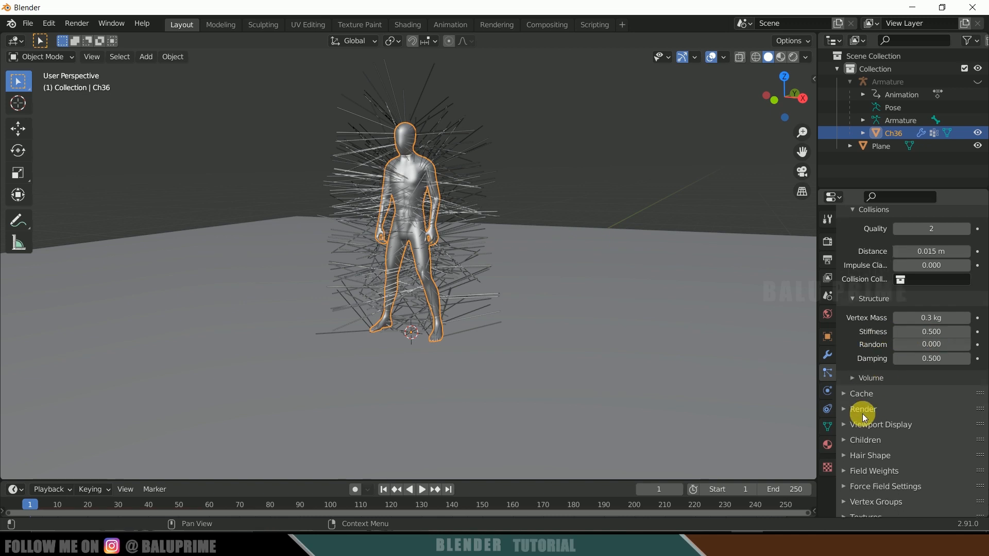
pyautogui.click(854, 381)
pyautogui.scroll(-5, 852, 380)
pyautogui.scroll(-1, 876, 385)
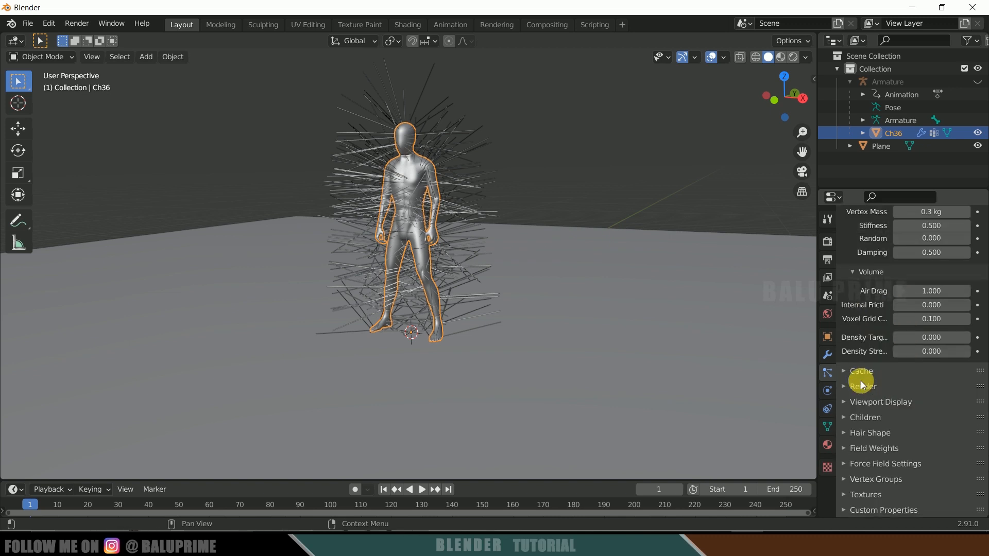
pyautogui.click(847, 371)
pyautogui.scroll(-4, 851, 394)
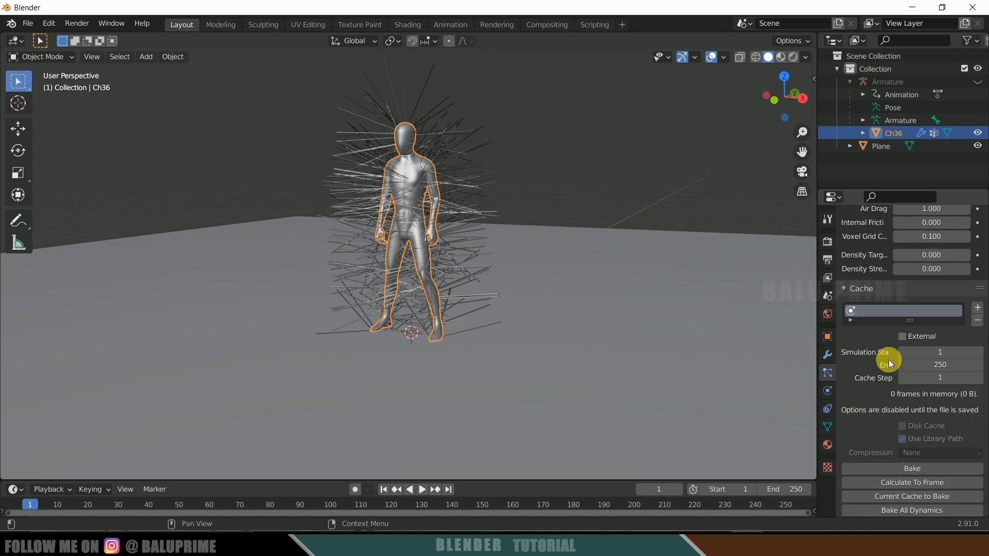
# Review the particle system's cache options and expand its Render settings to examine the path and material options.
pyautogui.scroll(-3, 877, 343)
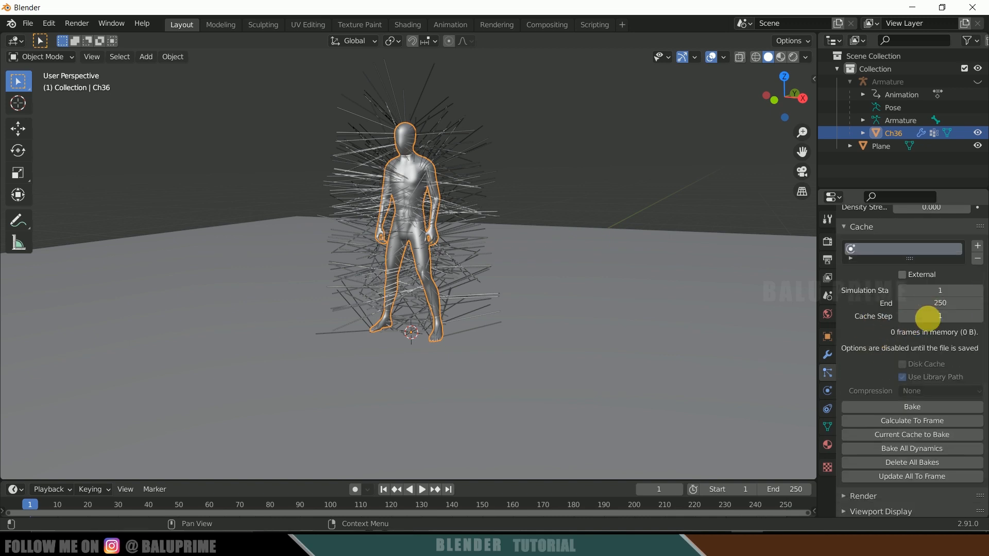
pyautogui.scroll(-5, 870, 356)
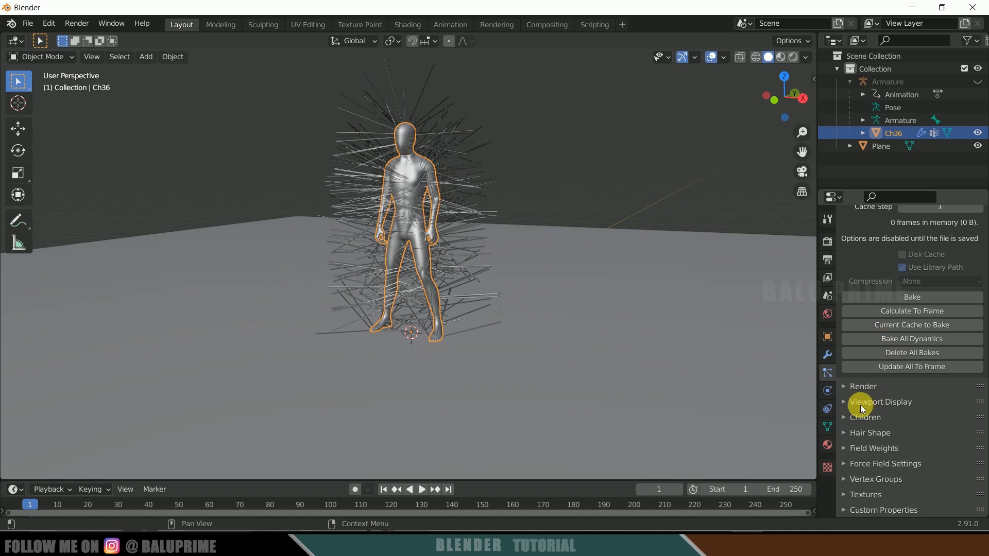
pyautogui.click(842, 388)
pyautogui.scroll(-3, 842, 388)
pyautogui.scroll(-2, 848, 426)
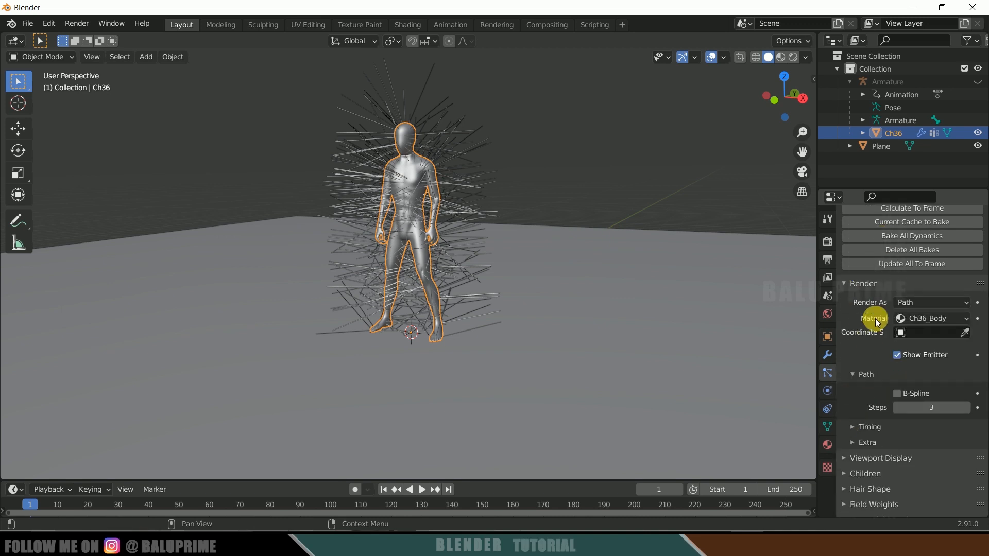
pyautogui.scroll(-3, 885, 408)
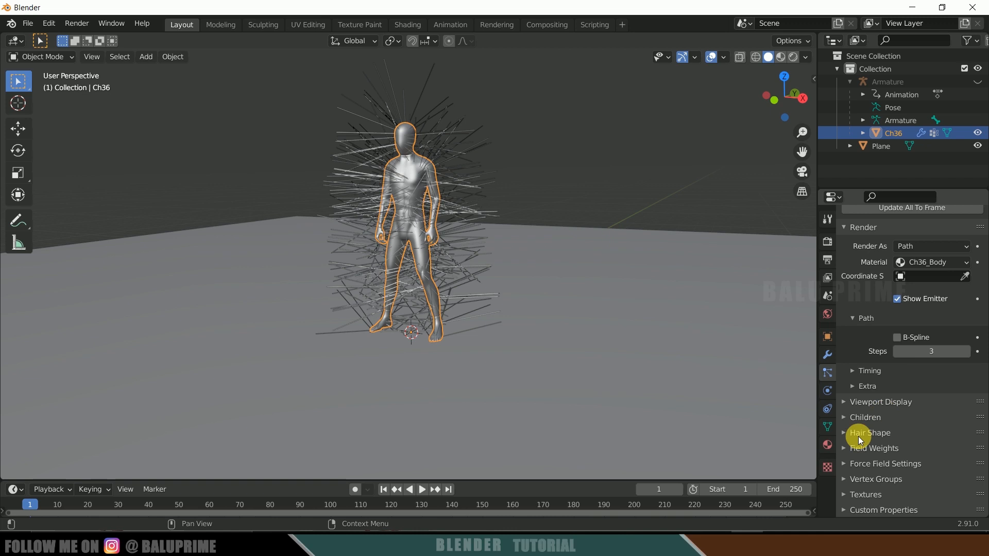
# Expand the particle system's Viewport Display settings and turn off Show Emitter to hide the character's body in the viewport.
pyautogui.click(852, 405)
pyautogui.scroll(-5, 867, 425)
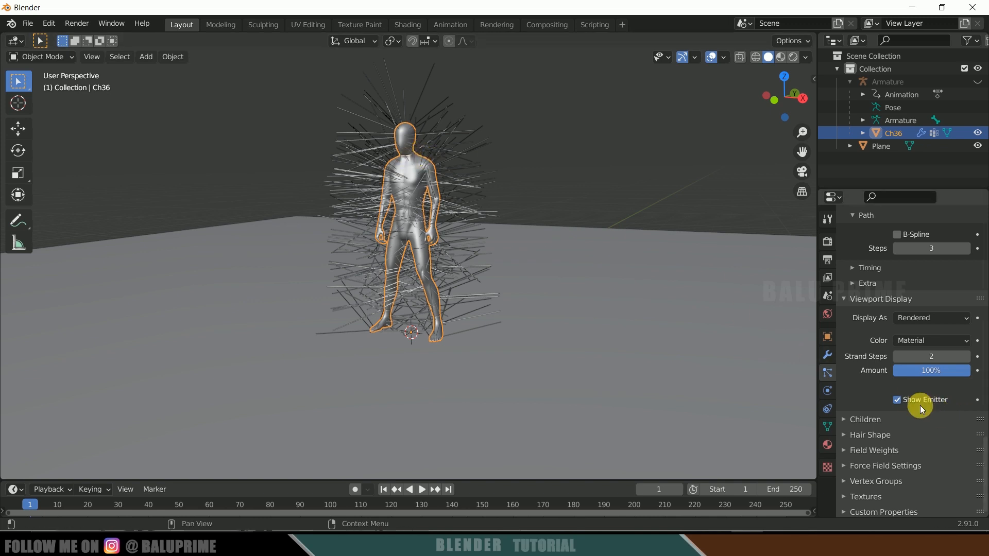
pyautogui.click(897, 400)
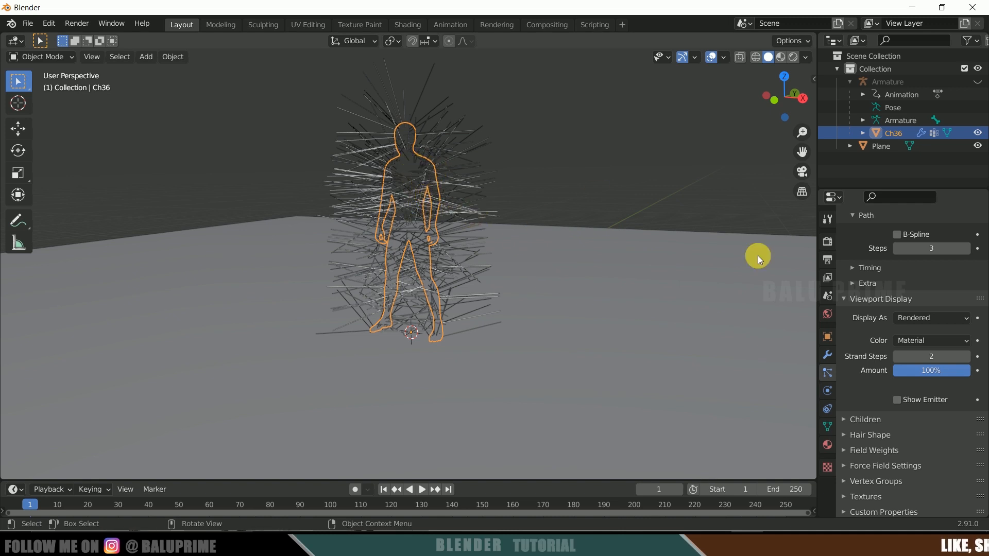
pyautogui.click(897, 400)
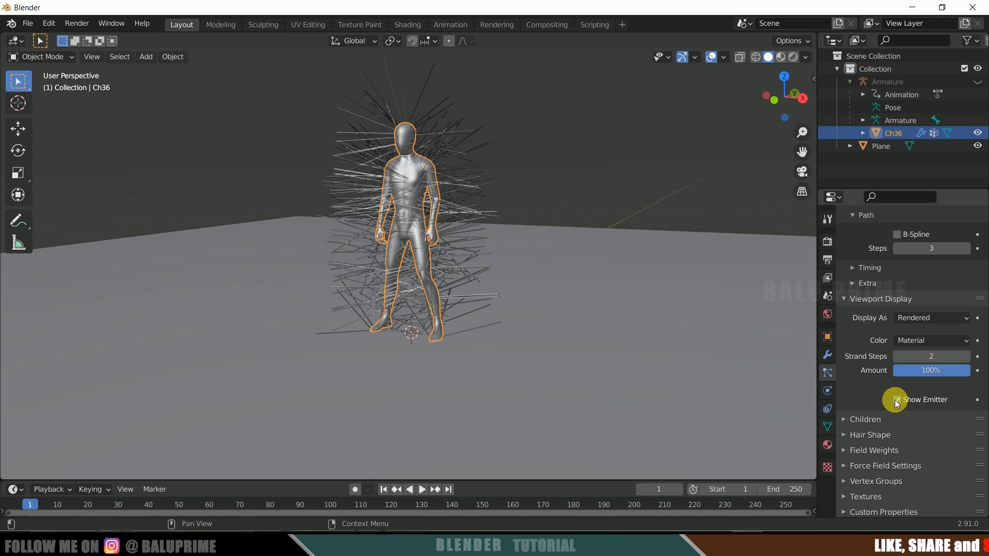
pyautogui.click(897, 400)
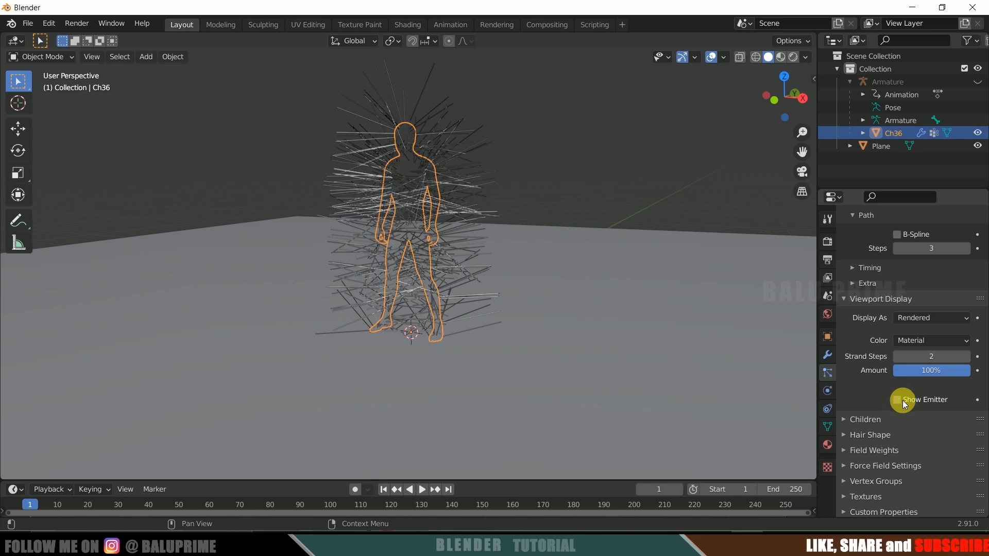
# Enable Interpolated children for the hair and set their display amount to 50.
pyautogui.click(842, 418)
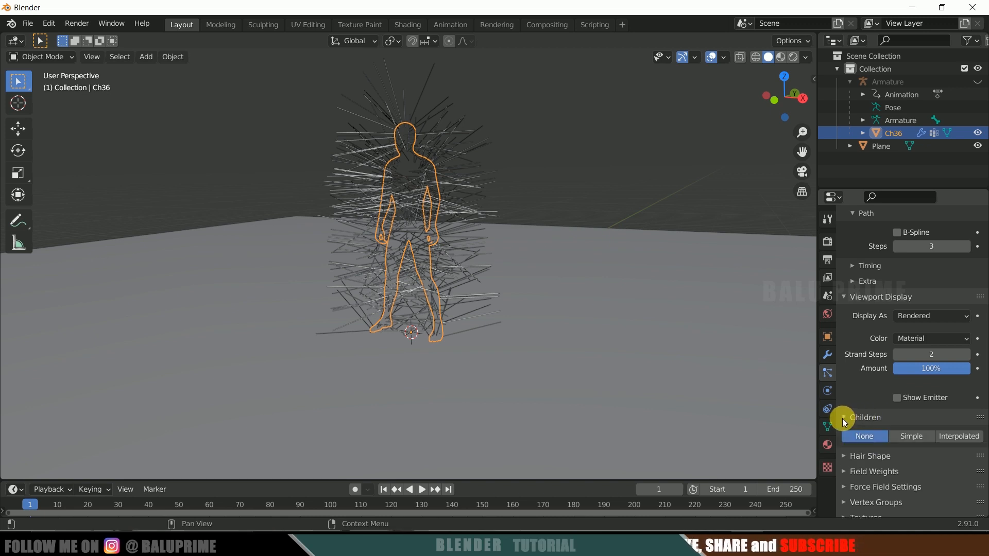
pyautogui.scroll(-1, 842, 419)
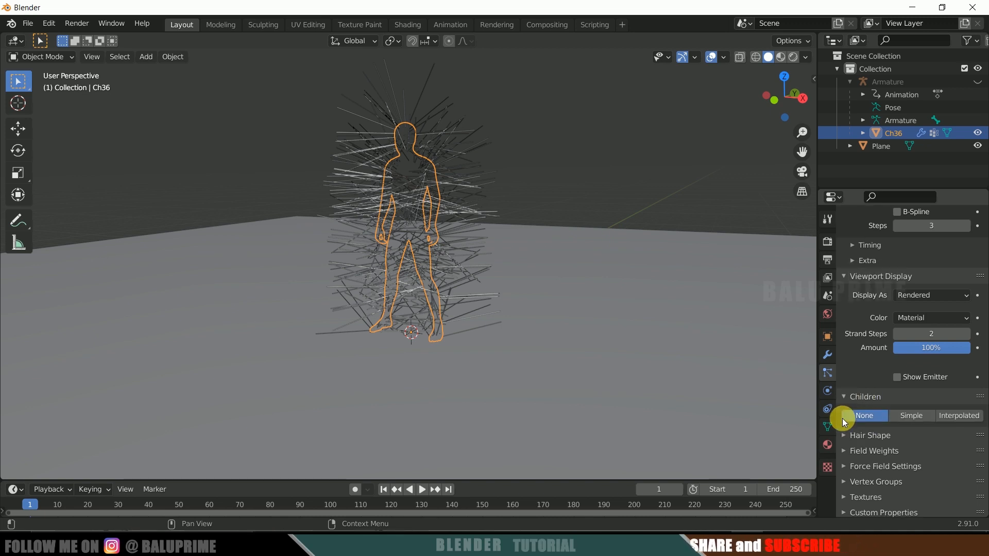
pyautogui.click(953, 417)
pyautogui.scroll(-3, 864, 451)
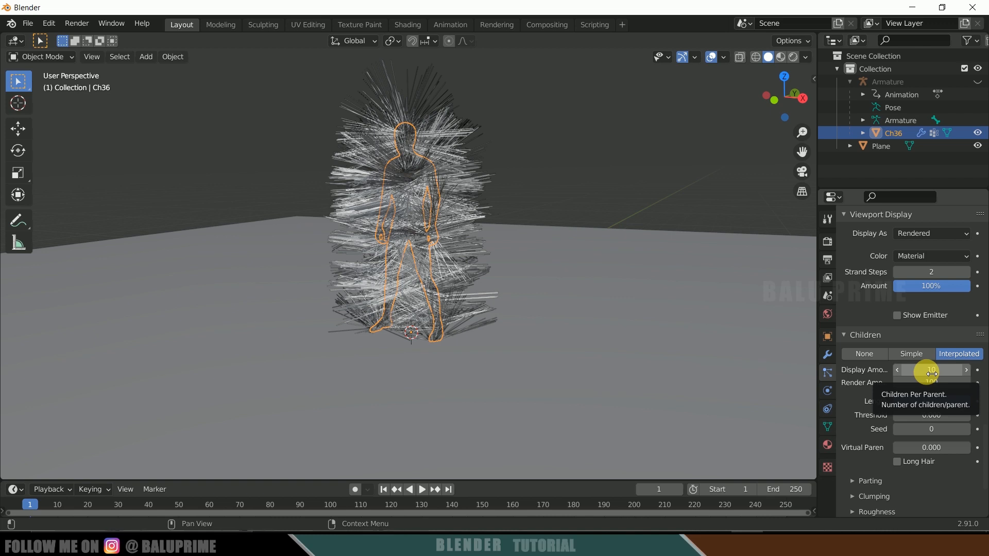
pyautogui.click(931, 372)
pyautogui.write('50')
pyautogui.press('Return')
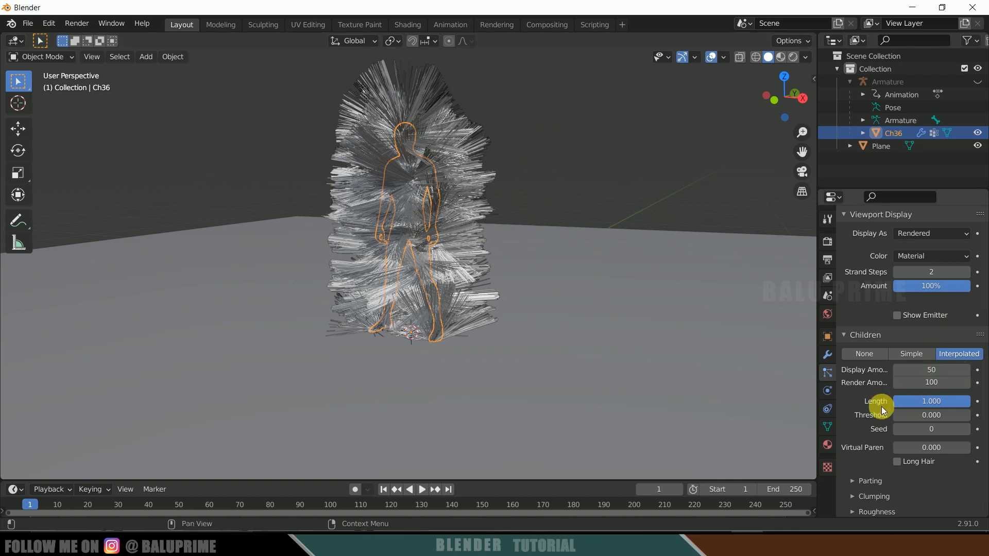
# Try a child hair length of 0.5.
pyautogui.scroll(-4, 870, 401)
pyautogui.click(933, 320)
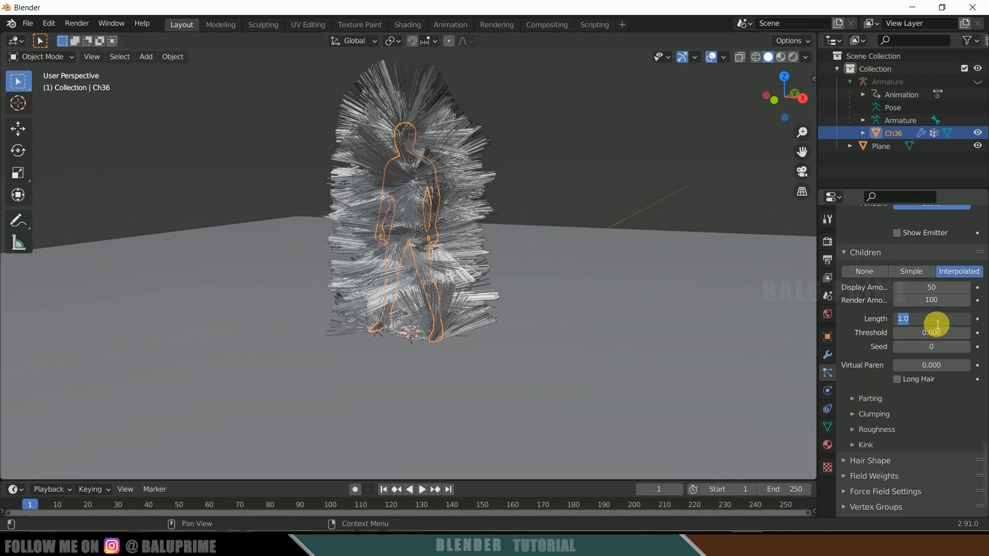
pyautogui.write('.5')
pyautogui.press('Return')
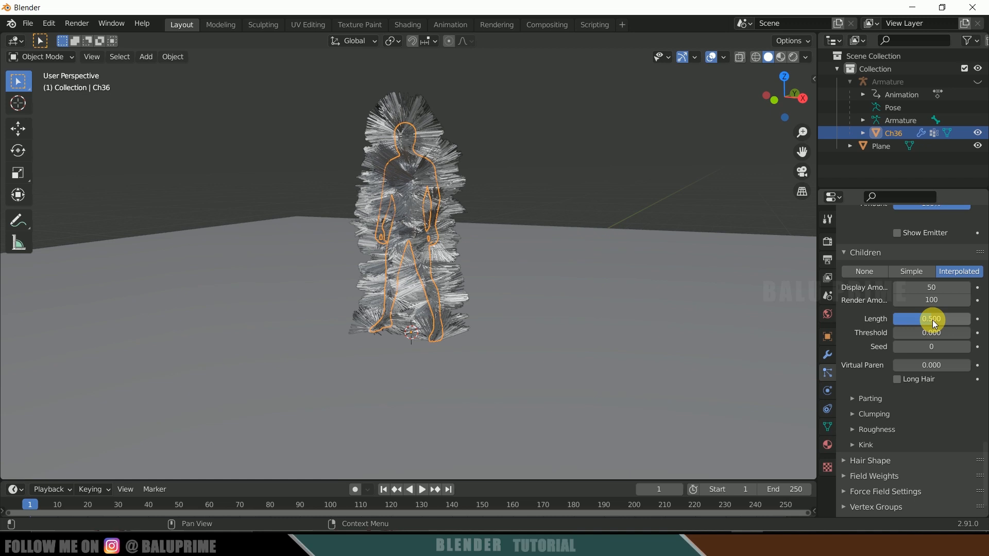
# Set the child hair length to 0.75 and enable Long Hair.
pyautogui.click(932, 320)
pyautogui.write('.')
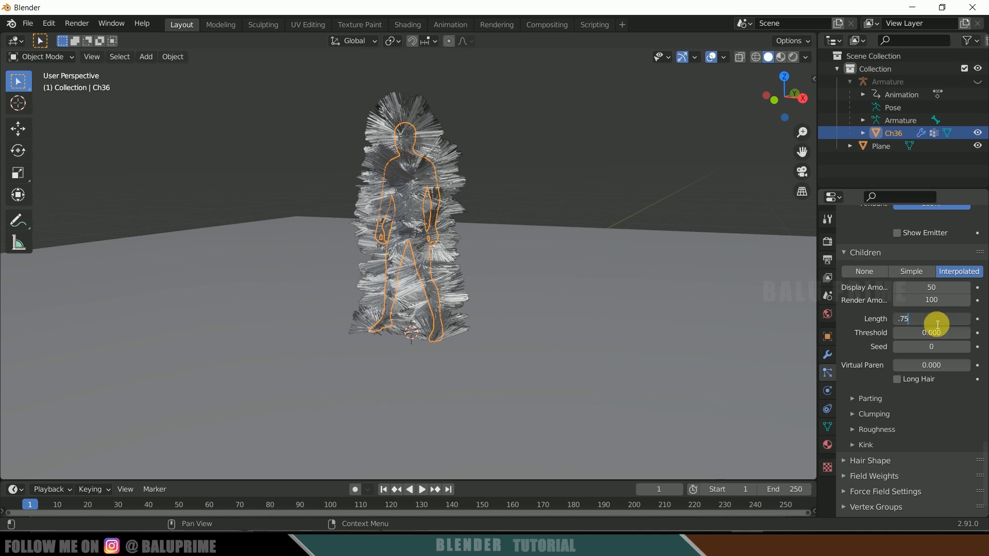
pyautogui.write('75')
pyautogui.press('Return')
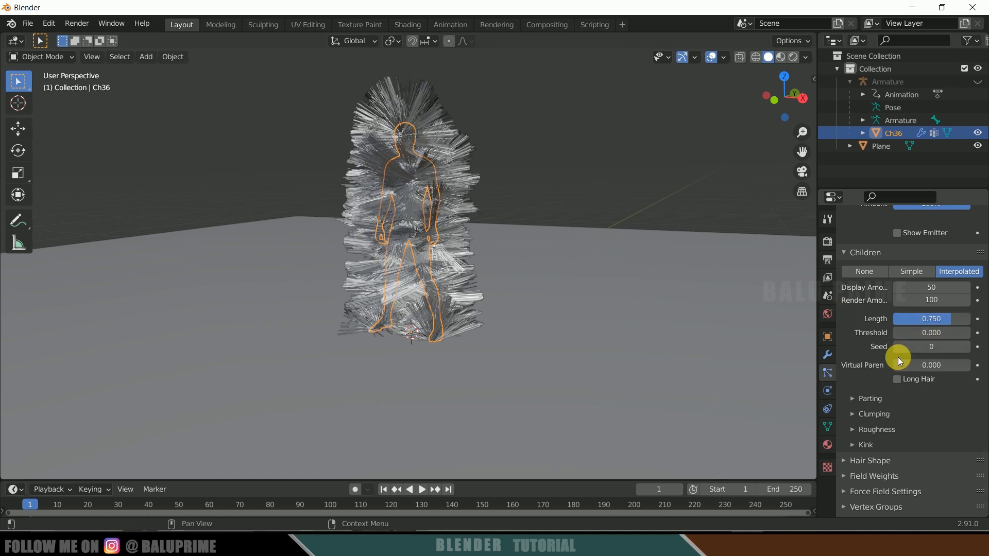
pyautogui.click(897, 379)
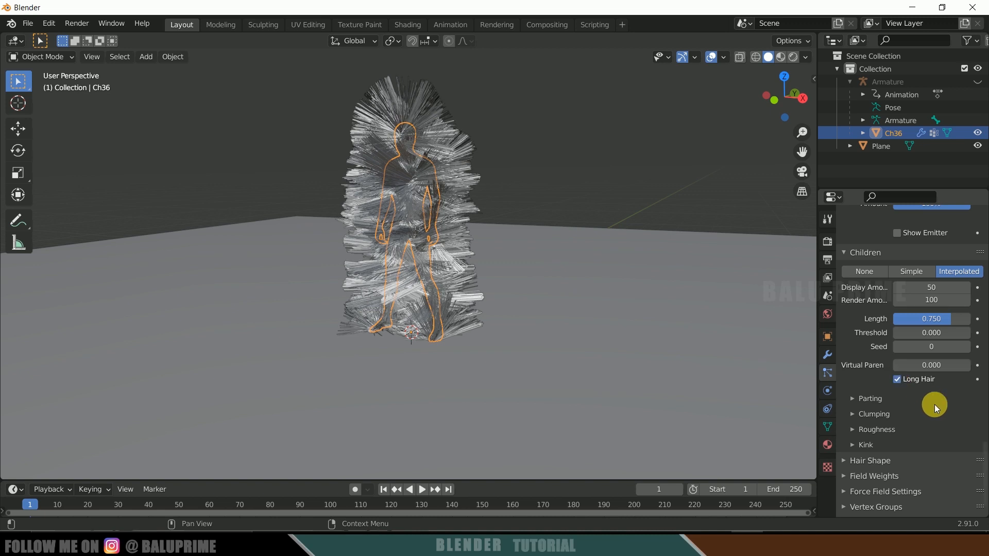
pyautogui.scroll(-2, 923, 400)
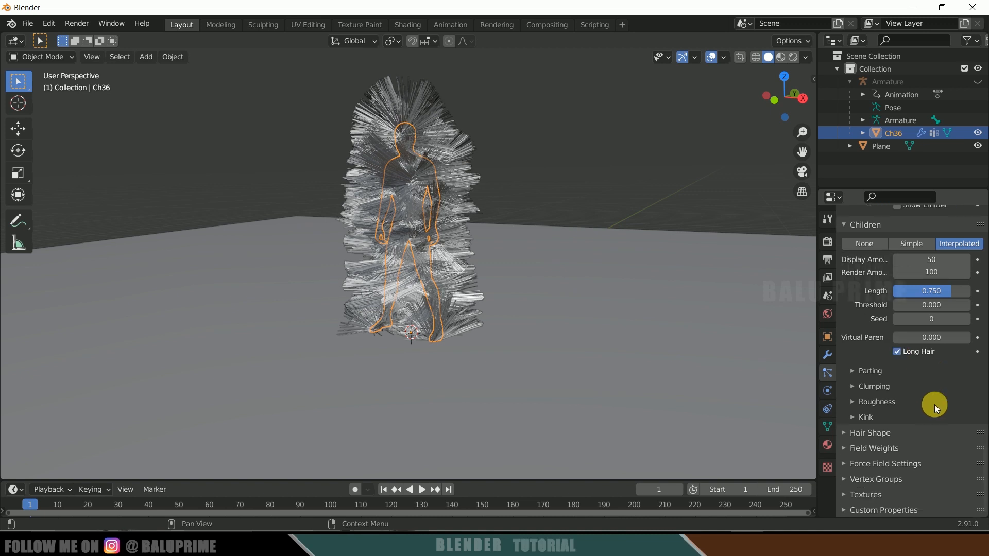
# Expand the children's Clumping settings and raise the Clump value to gather the hair strands into tufts.
pyautogui.click(852, 388)
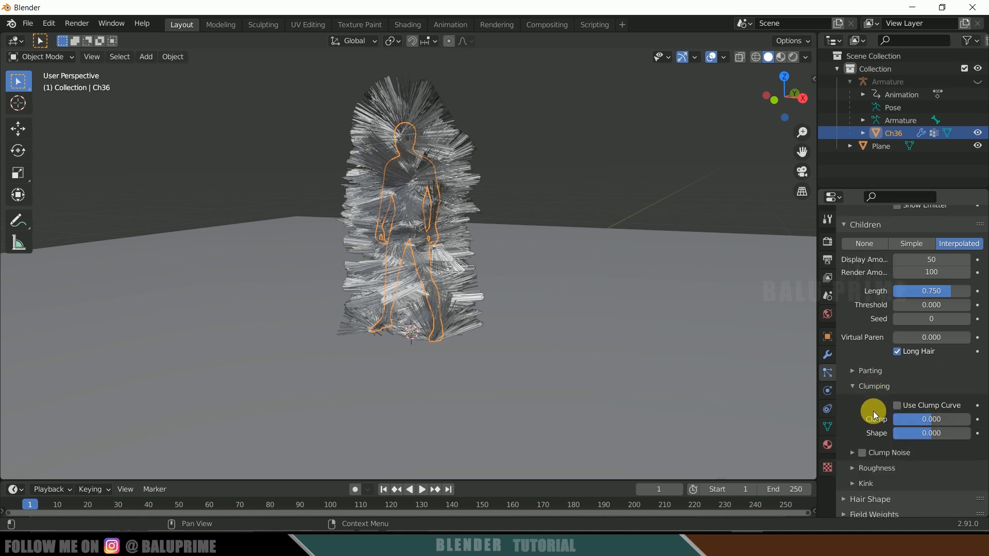
pyautogui.scroll(2, 567, 205)
pyautogui.moveTo(567, 205); pyautogui.dragTo(556, 126, button='middle')
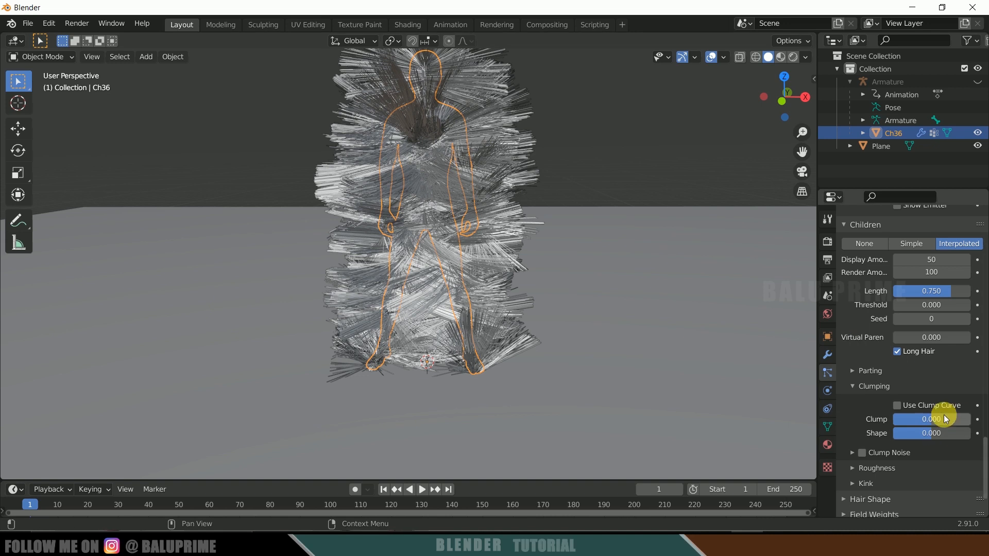
pyautogui.moveTo(929, 418); pyautogui.dragTo(971, 419)
pyautogui.moveTo(509, 317); pyautogui.dragTo(522, 271, button='middle')
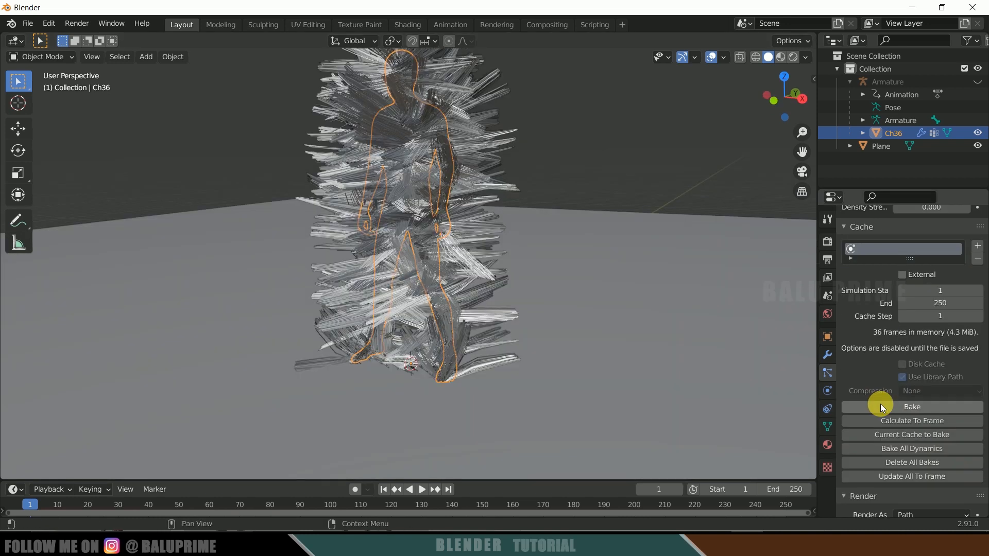
# Review the hair emission, dynamics structure, volume and cache settings of the particle system.
pyautogui.scroll(5, 880, 404)
pyautogui.scroll(5, 880, 404)
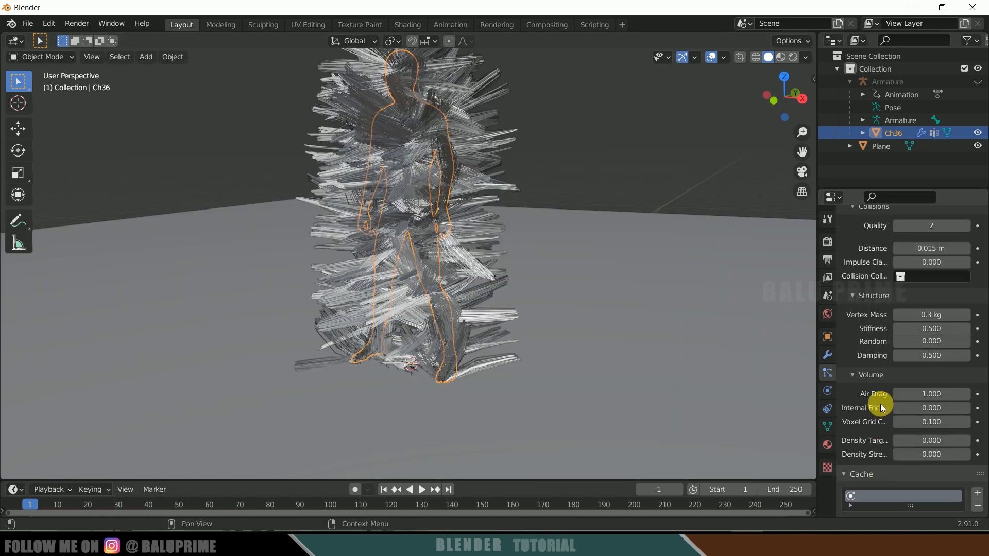
pyautogui.scroll(2, 880, 404)
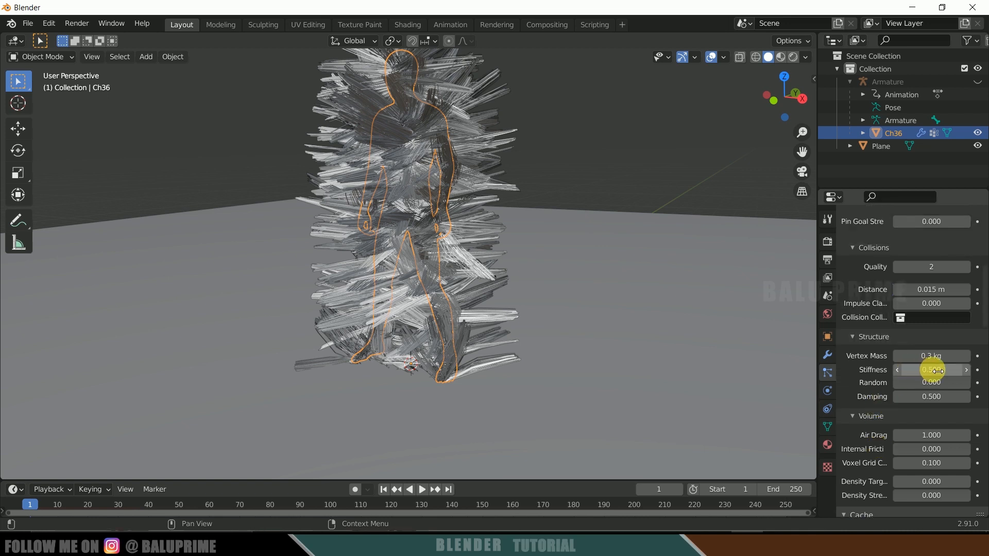
pyautogui.scroll(13, 885, 387)
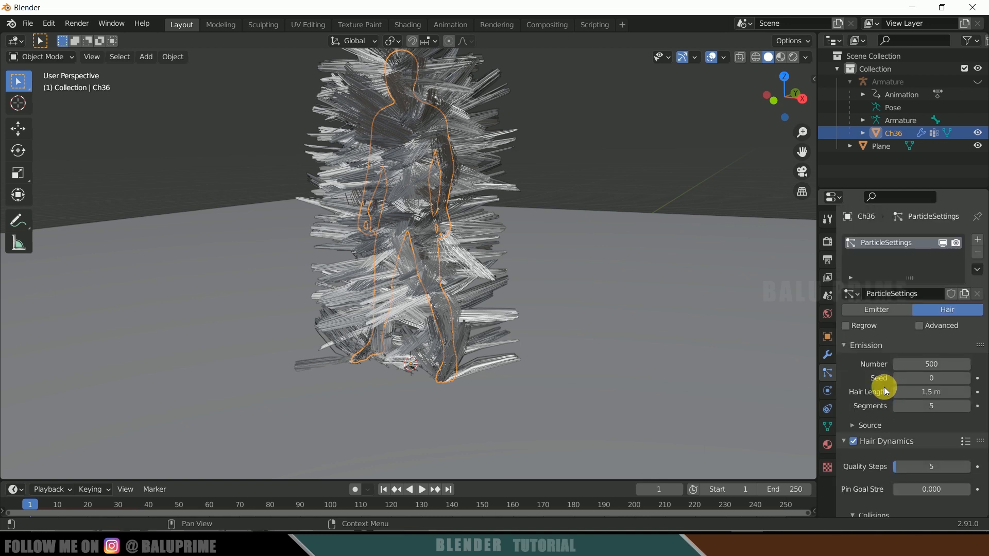
pyautogui.scroll(-15, 886, 395)
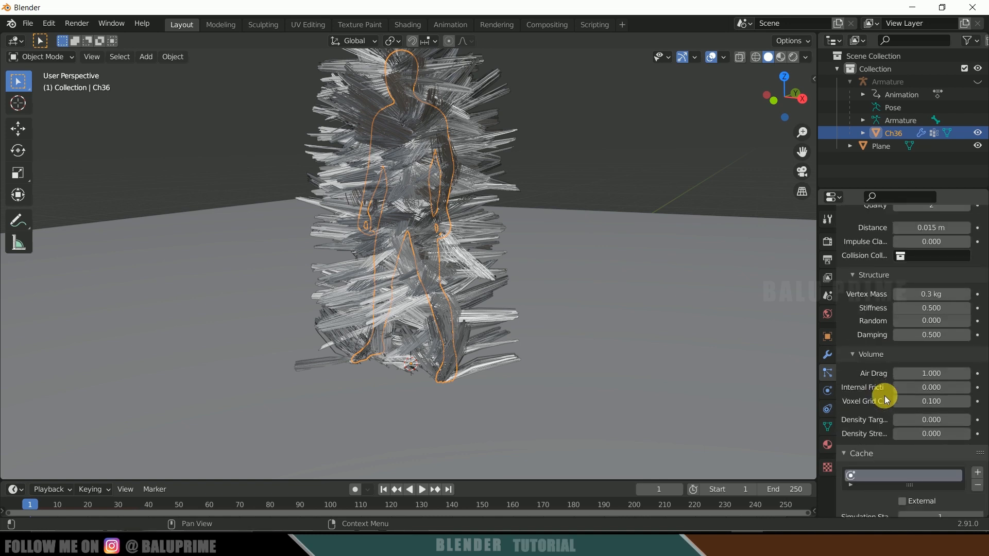
pyautogui.scroll(-2, 885, 396)
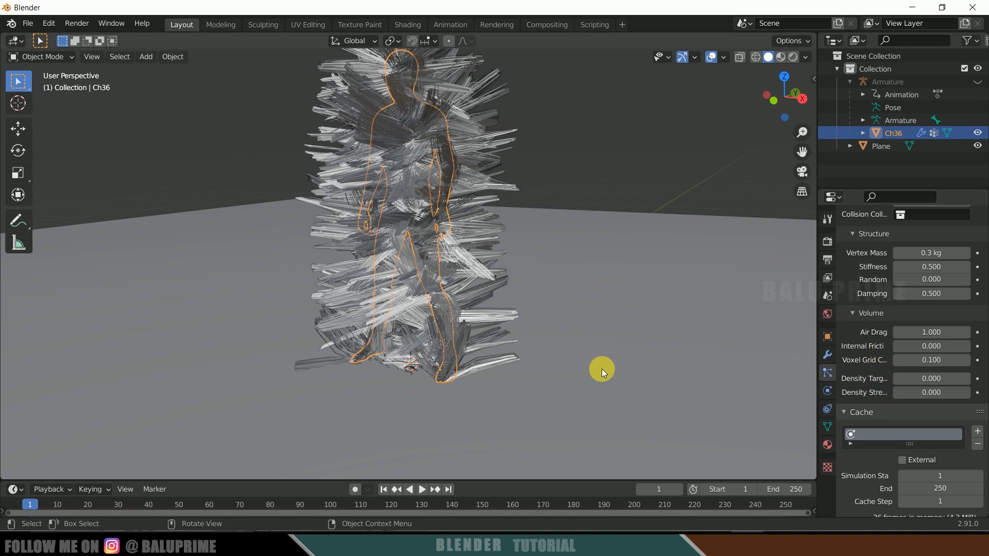
# Play the animation from a viewpoint beneath the floor plane to check for hair passing through it, and return to the first frame.
pyautogui.moveTo(598, 360); pyautogui.dragTo(599, 326, button='middle')
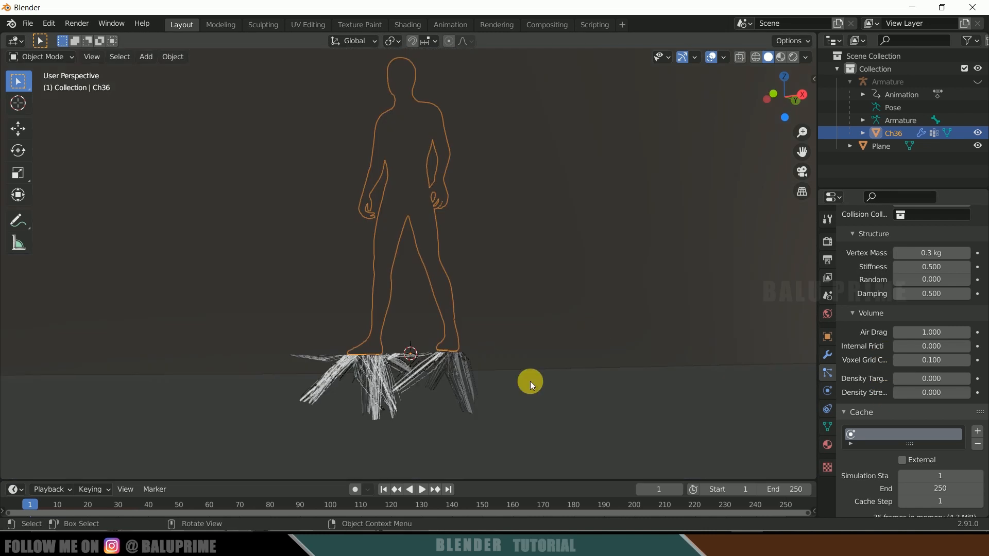
pyautogui.click(423, 489)
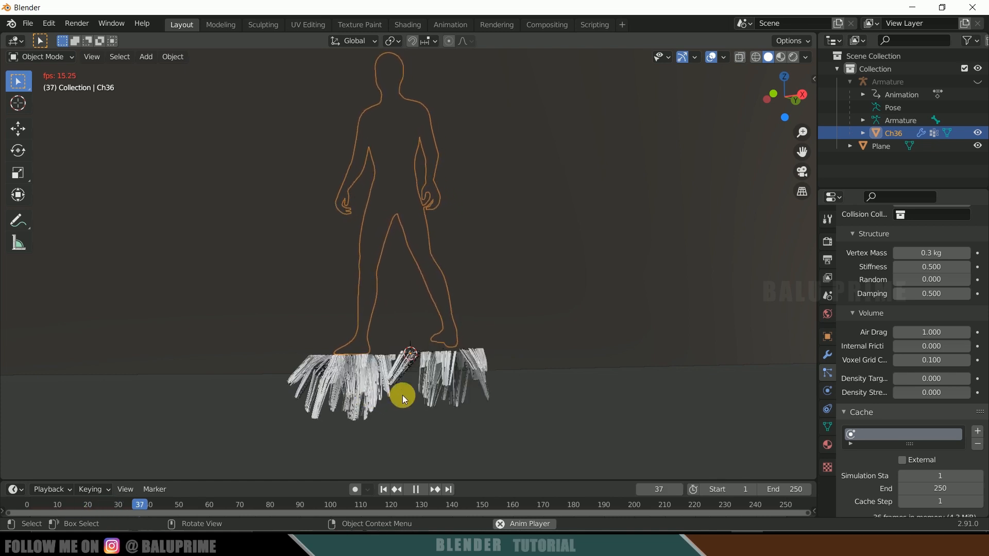
pyautogui.click(414, 489)
pyautogui.moveTo(559, 380); pyautogui.dragTo(558, 385)
pyautogui.moveTo(558, 385); pyautogui.dragTo(554, 401, button='middle')
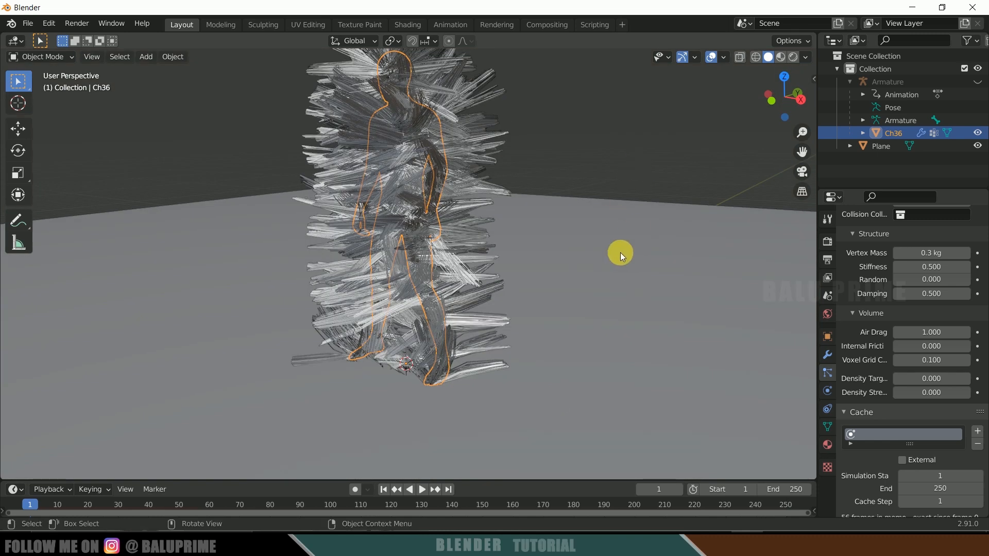
# Select the floor plane and enable Collision physics on it.
pyautogui.scroll(-2, 623, 250)
pyautogui.click(602, 208)
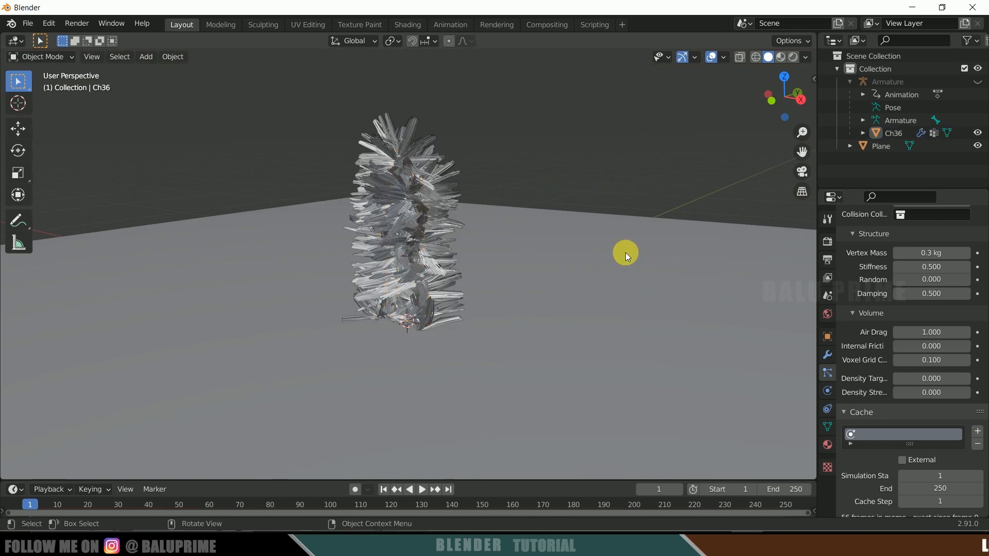
pyautogui.click(586, 224)
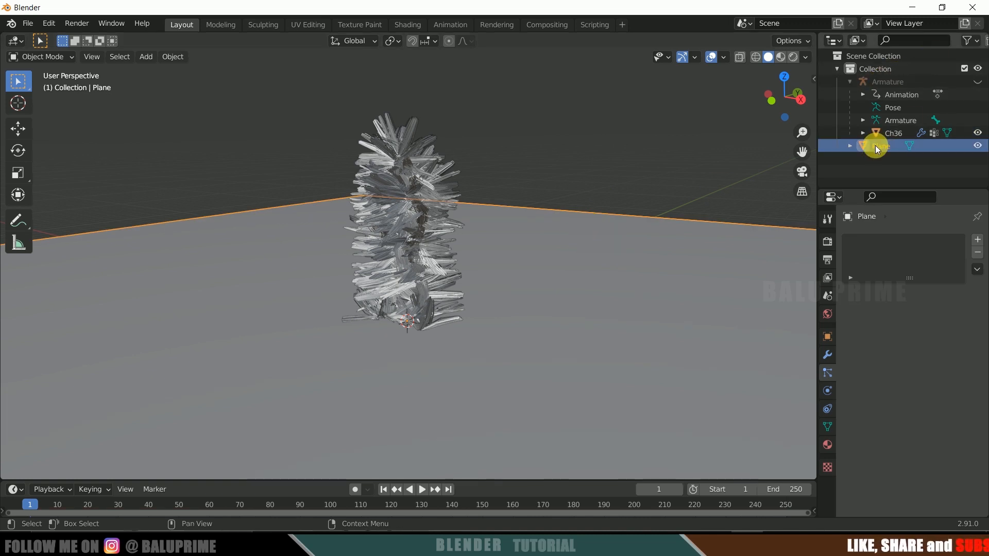
pyautogui.click(828, 391)
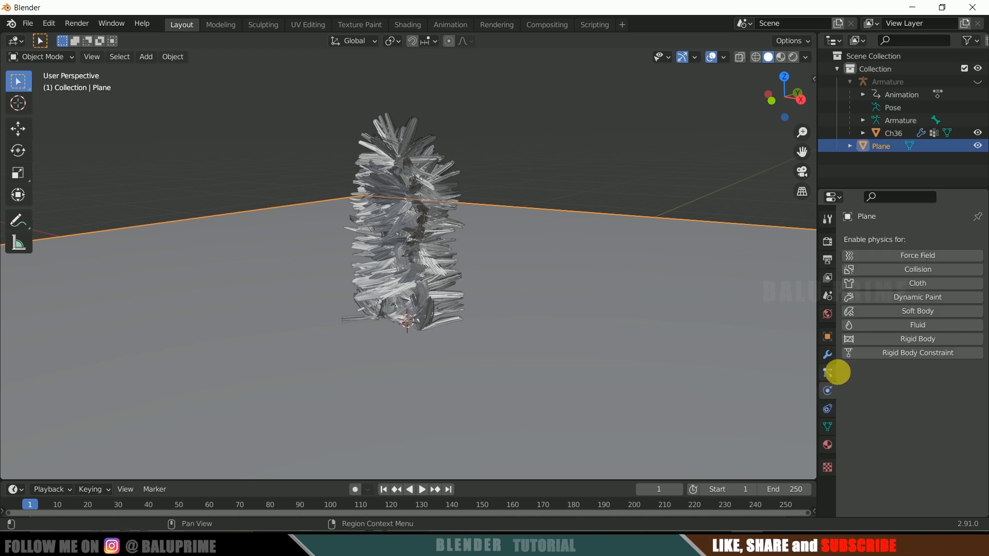
pyautogui.click(924, 270)
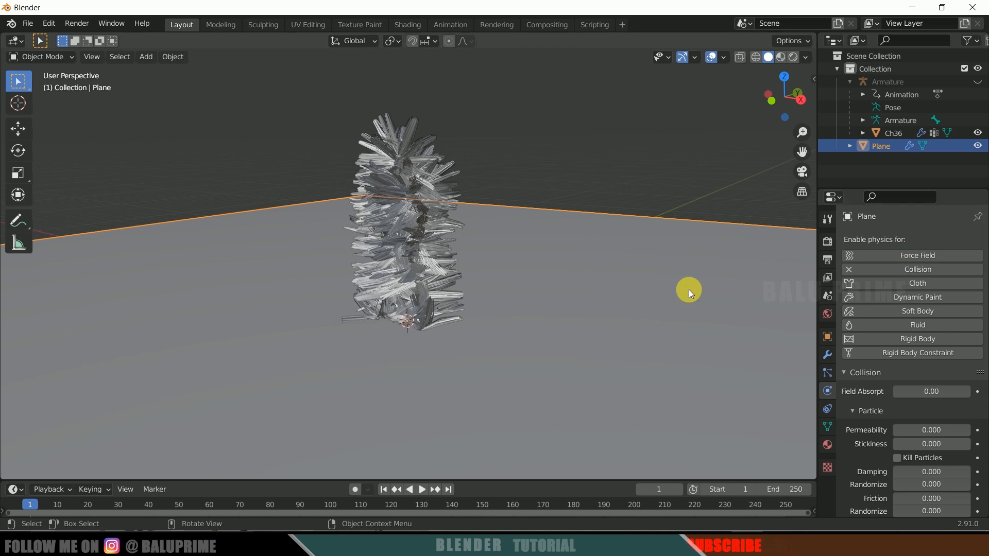
# Play the animation and inspect the floor plane from below for hair passing through it, and return to the first frame.
pyautogui.click(423, 490)
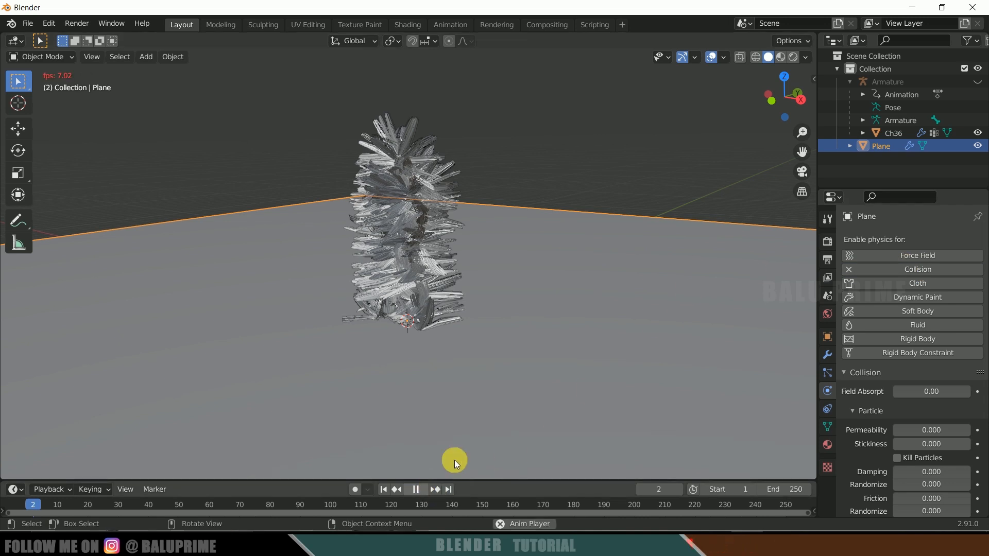
pyautogui.moveTo(534, 395); pyautogui.dragTo(518, 369, button='middle')
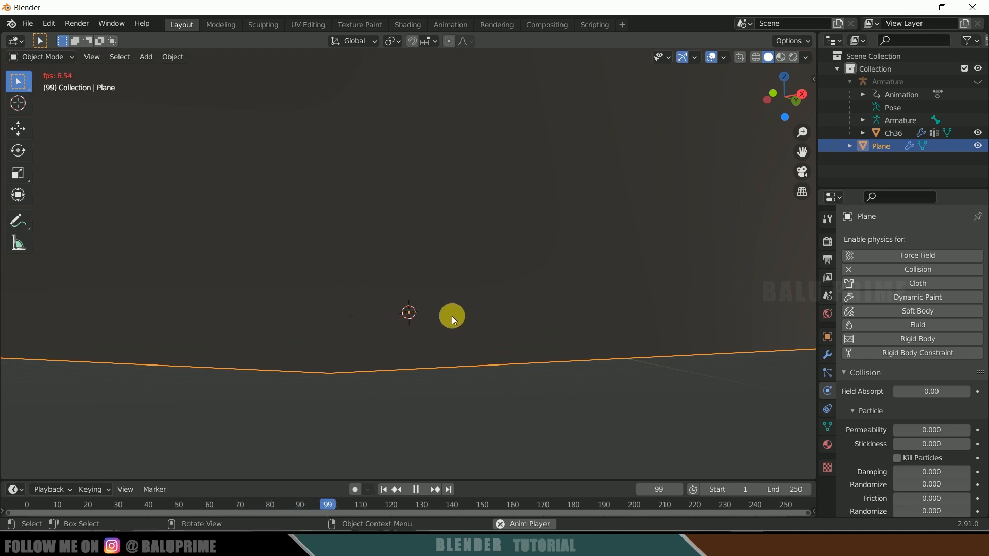
pyautogui.moveTo(397, 353); pyautogui.dragTo(391, 373, button='middle')
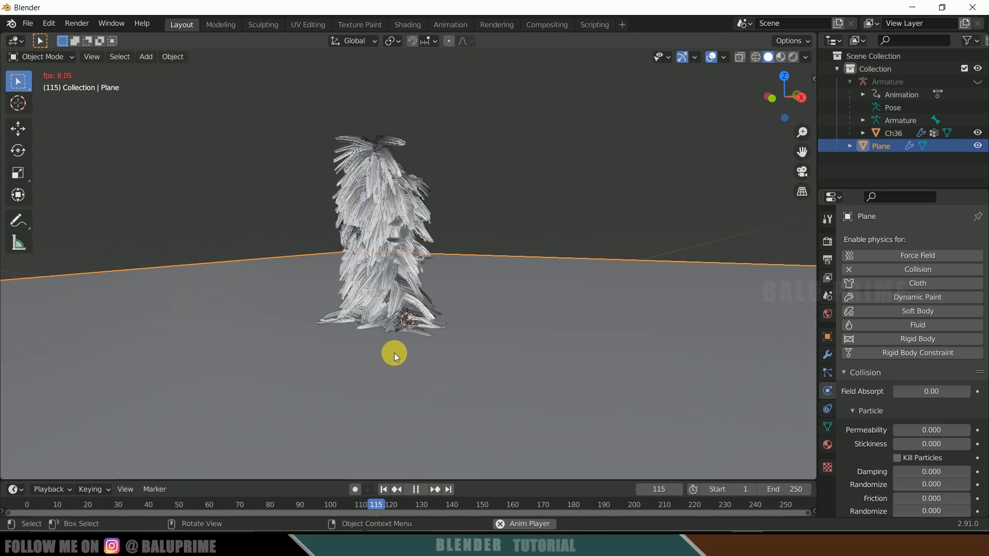
pyautogui.click(416, 490)
pyautogui.click(383, 489)
pyautogui.moveTo(479, 335)
pyautogui.mouseDown(button='middle')
pyautogui.moveTo(496, 337)
pyautogui.moveTo(481, 339)
pyautogui.moveTo(487, 332)
pyautogui.mouseUp(button='middle')
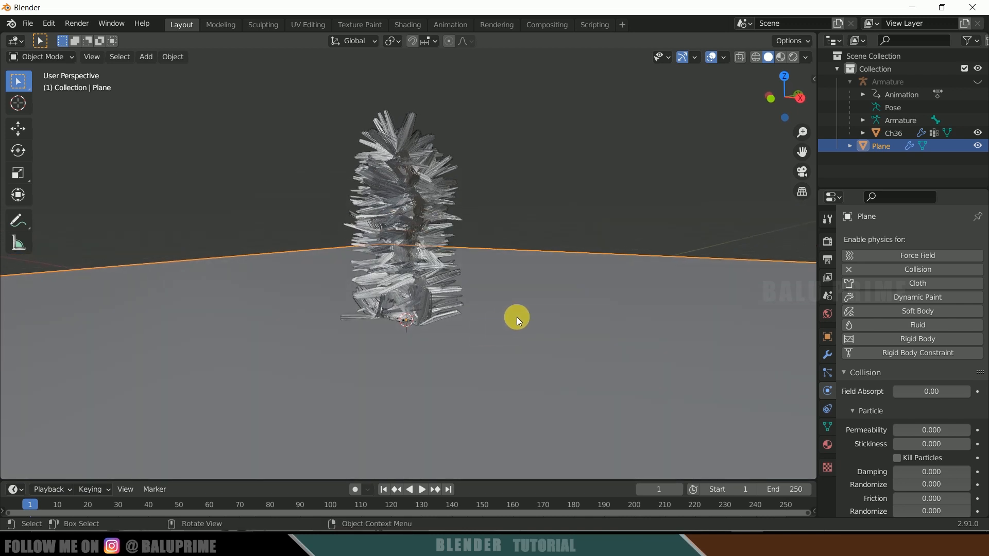
# Switch to the Shading workspace and replace the character's Ch36_Body material with a new material.
pyautogui.click(414, 28)
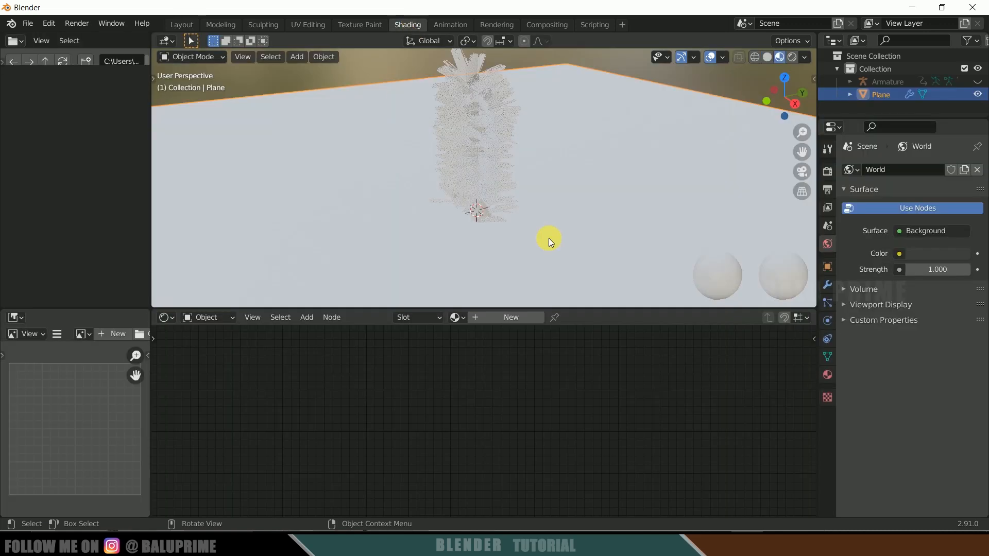
pyautogui.moveTo(513, 200); pyautogui.dragTo(531, 218, button='middle')
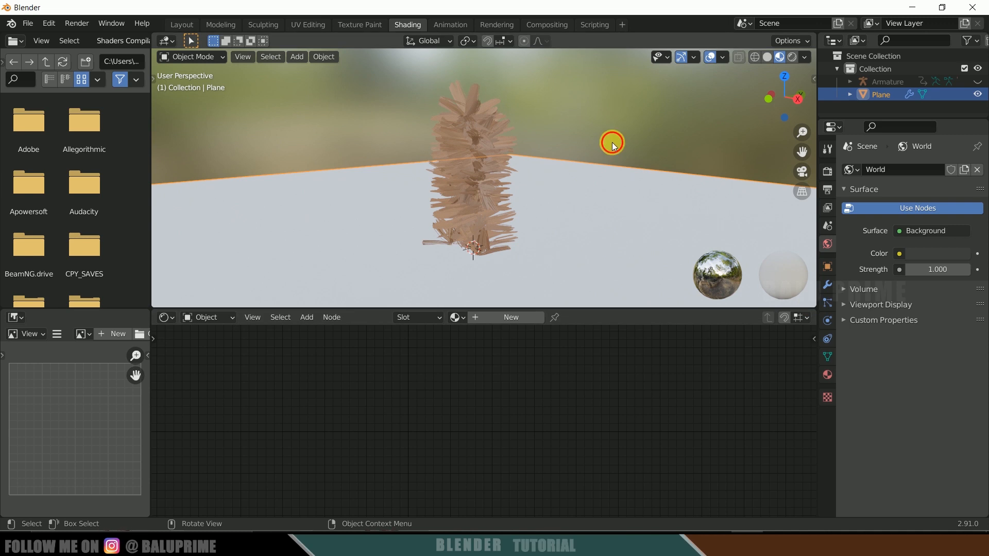
pyautogui.click(481, 119)
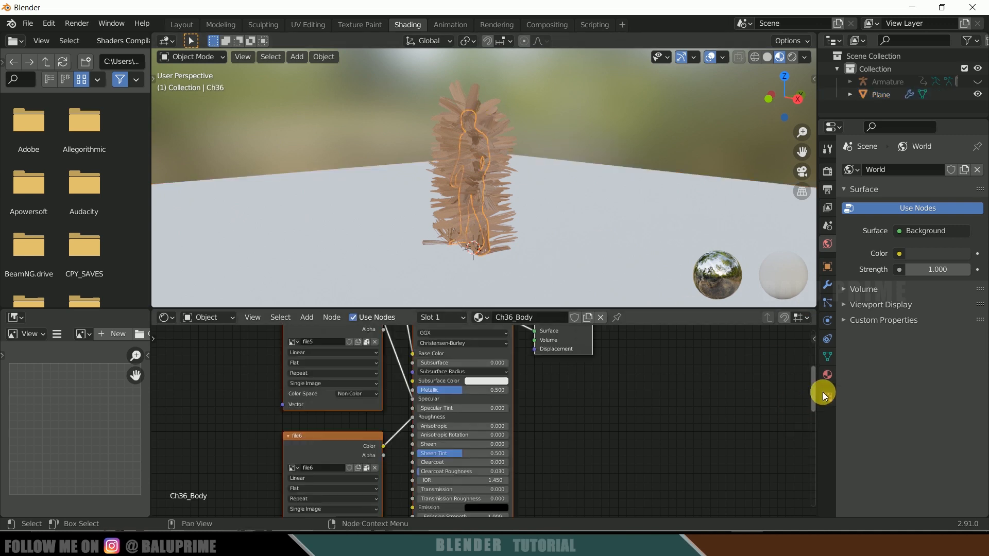
pyautogui.click(827, 376)
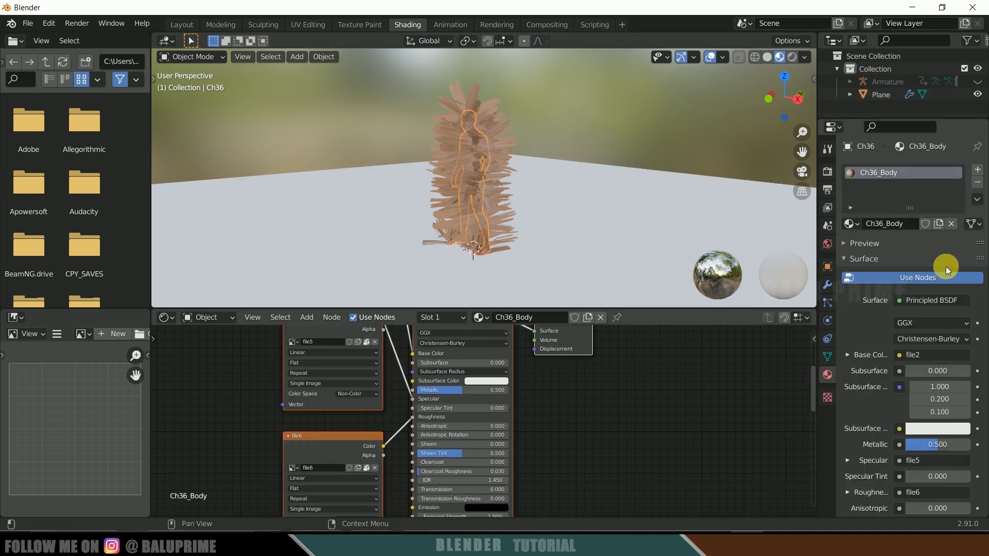
pyautogui.click(951, 224)
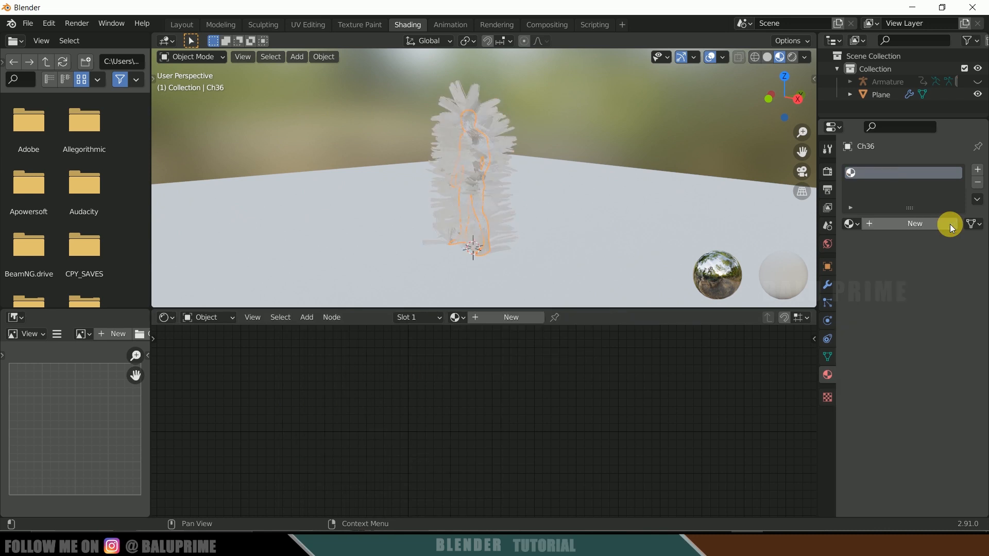
pyautogui.click(891, 225)
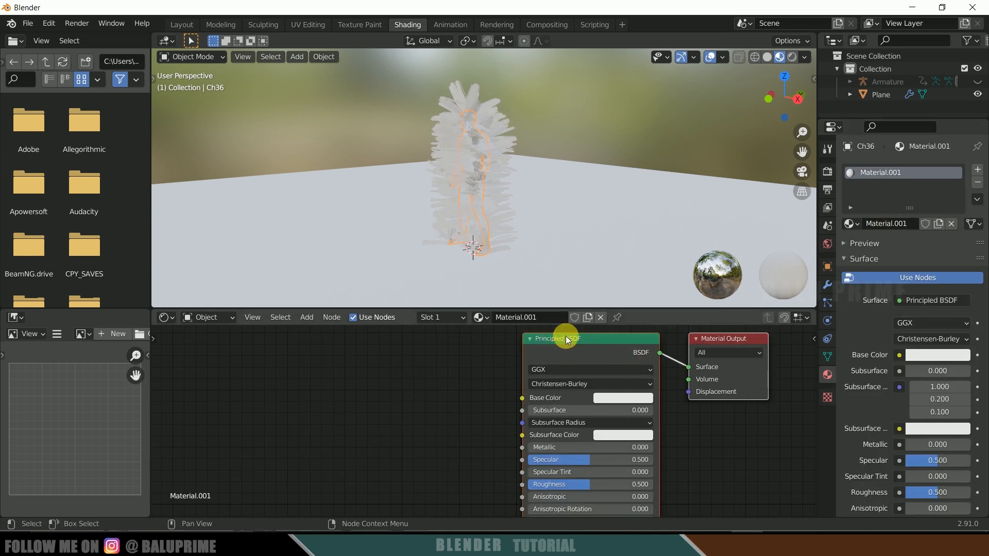
pyautogui.moveTo(566, 335); pyautogui.dragTo(564, 356)
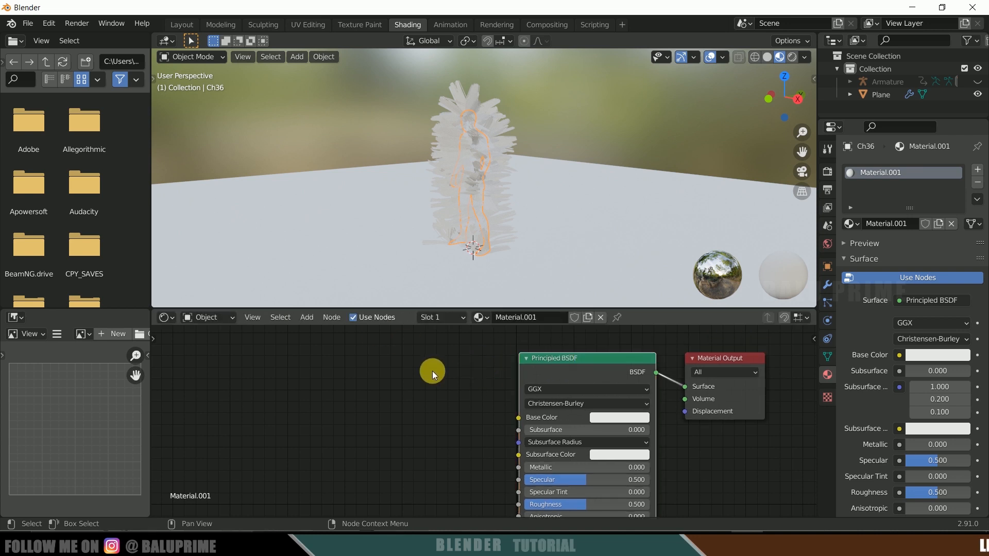
# Search the add-on preferences for "node", make sure Node Wrangler is enabled, and close the preferences.
pyautogui.click(50, 27)
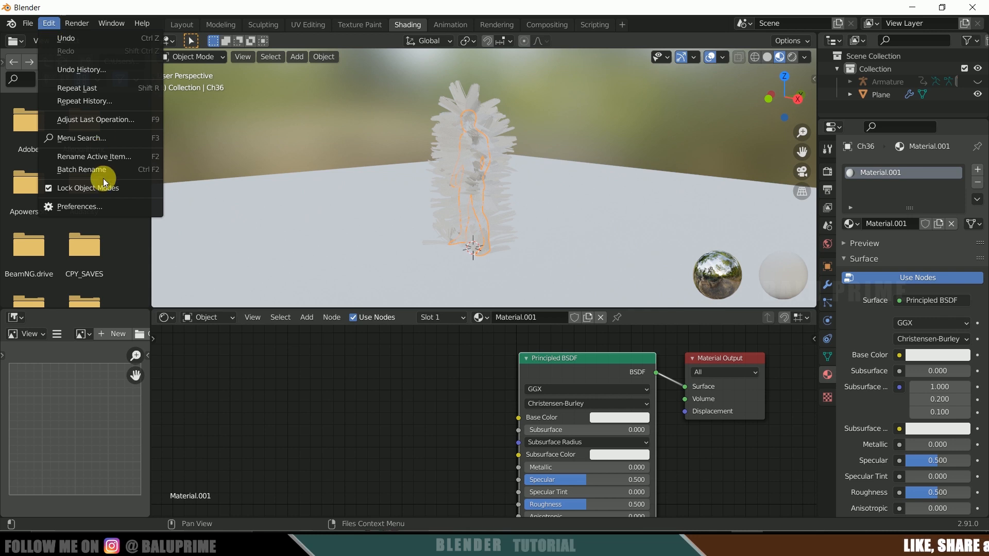
pyautogui.click(83, 206)
pyautogui.click(354, 89)
pyautogui.write('n')
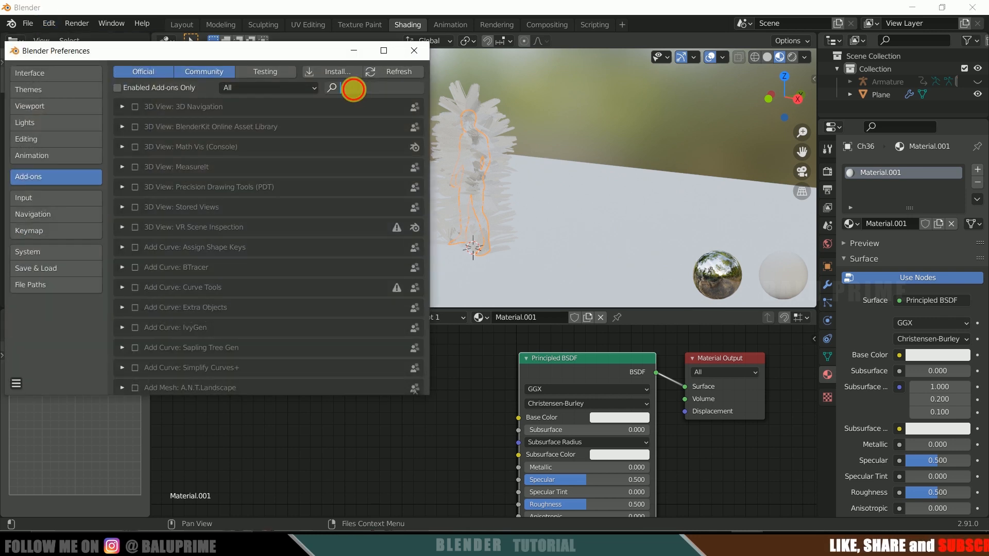
pyautogui.write('ode')
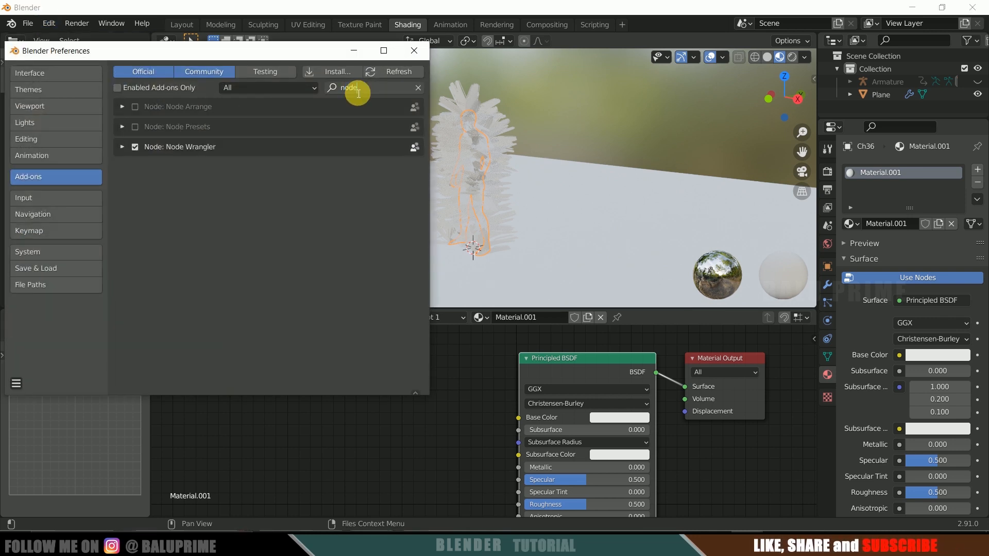
pyautogui.click(135, 148)
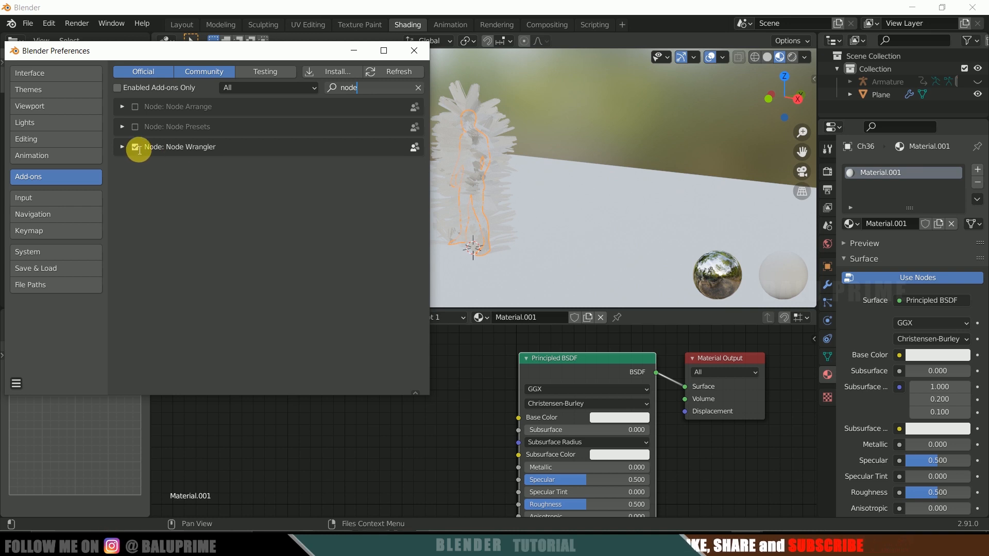
pyautogui.click(16, 383)
pyautogui.click(61, 351)
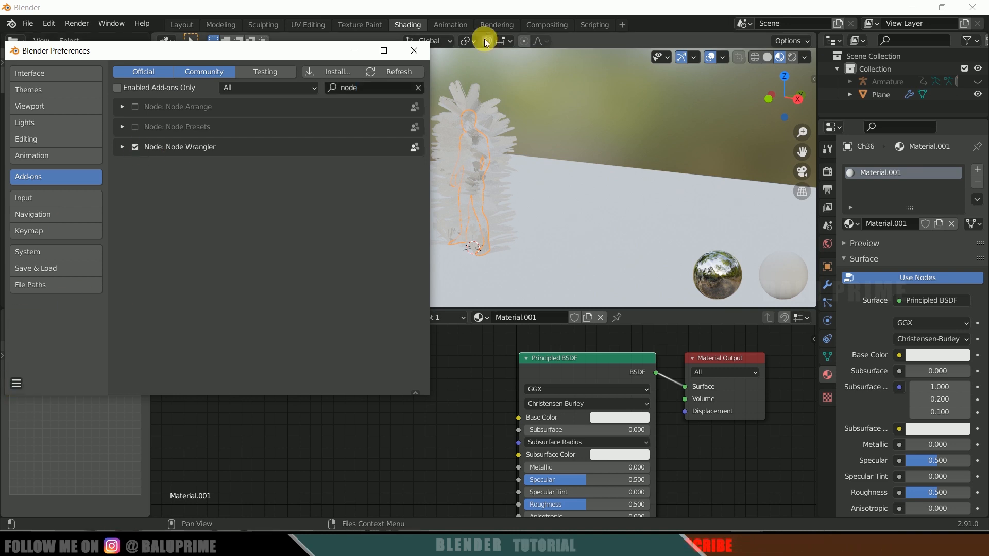
pyautogui.click(414, 49)
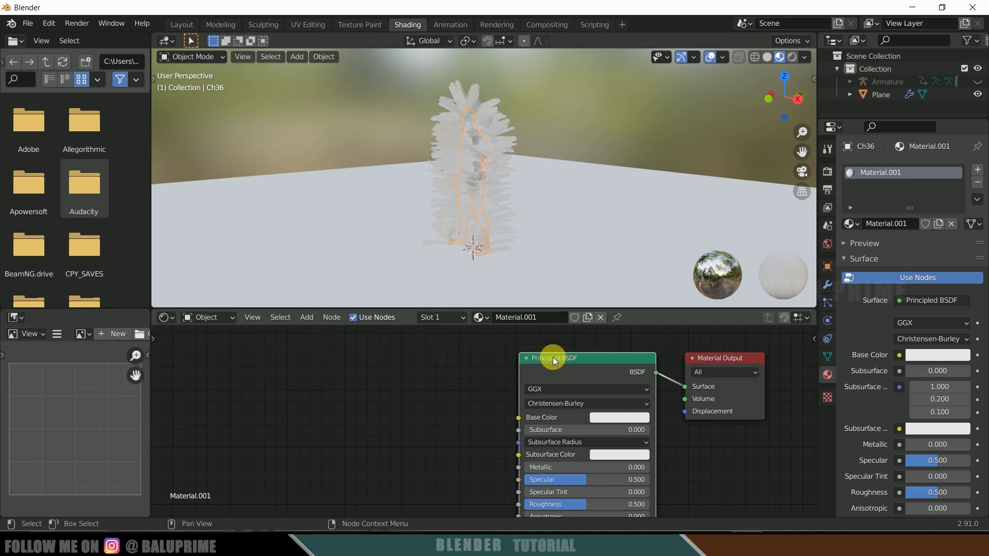
# Add the Node Wrangler texture setup to the Principled BSDF and delete its Image Texture node, keeping Texture Coordinate and Mapping.
pyautogui.click(711, 358)
pyautogui.click(608, 356)
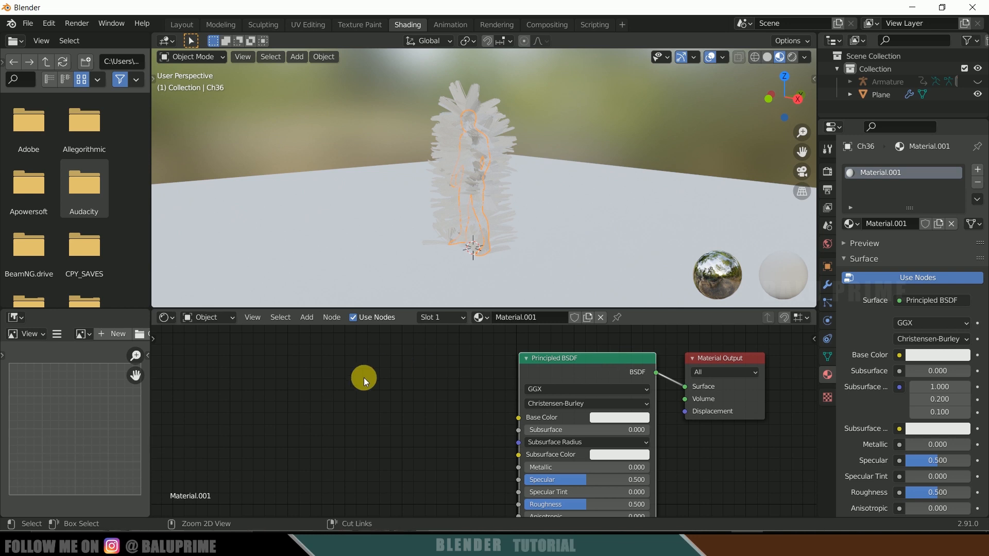
pyautogui.hotkey('ctrl', 't')
pyautogui.scroll(-2, 492, 388)
pyautogui.moveTo(377, 481); pyautogui.dragTo(300, 354)
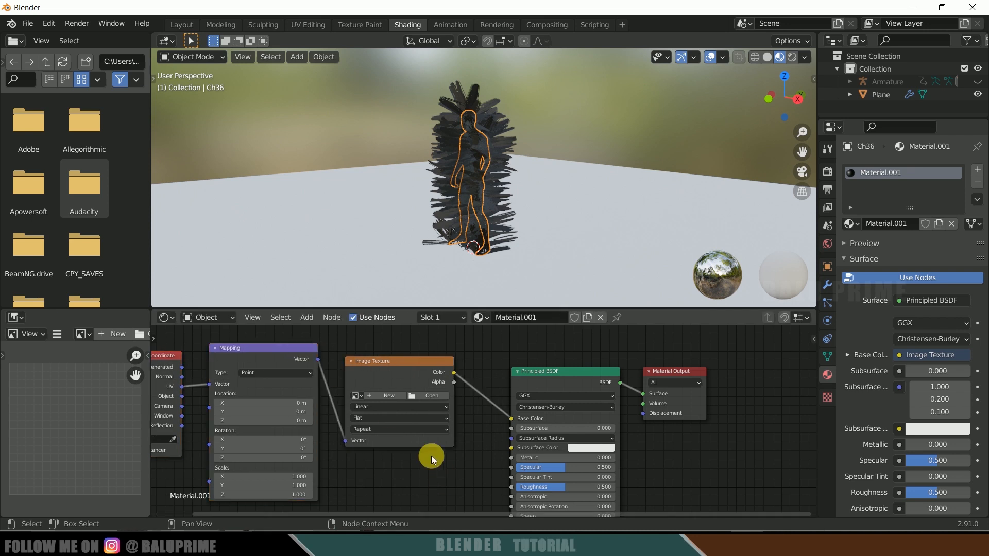
pyautogui.click(373, 361)
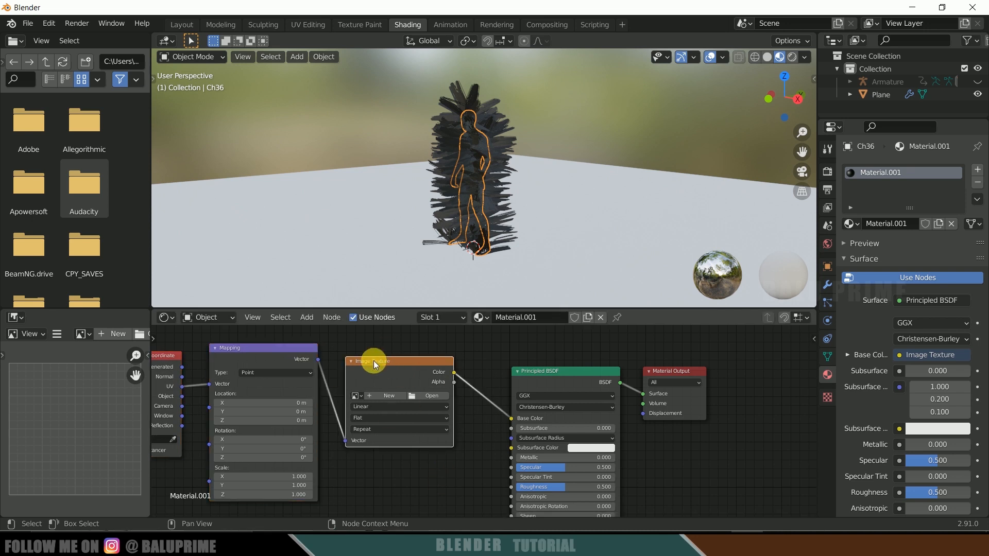
pyautogui.press('Delete')
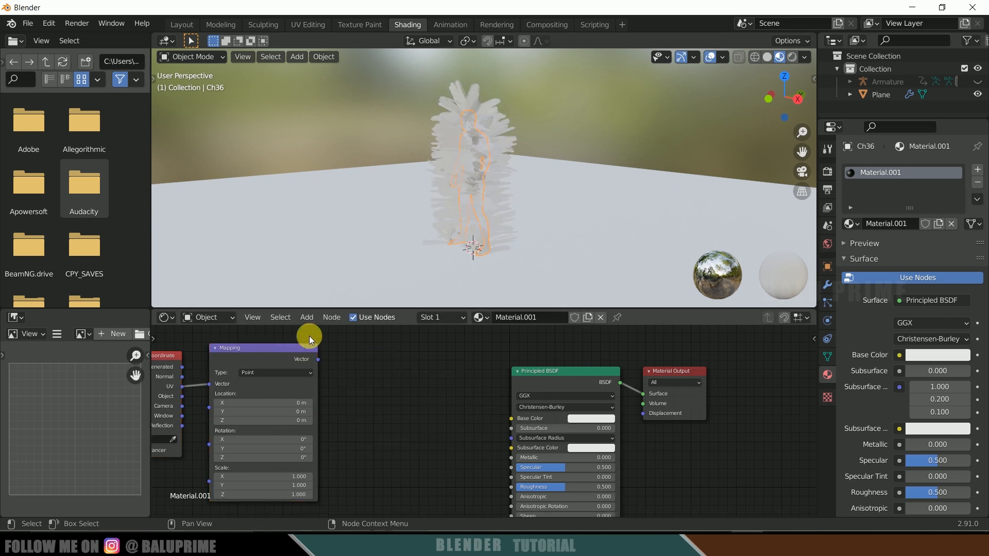
# Add a ColorRamp node between the Mapping node and the Principled BSDF.
pyautogui.click(307, 320)
pyautogui.click(342, 332)
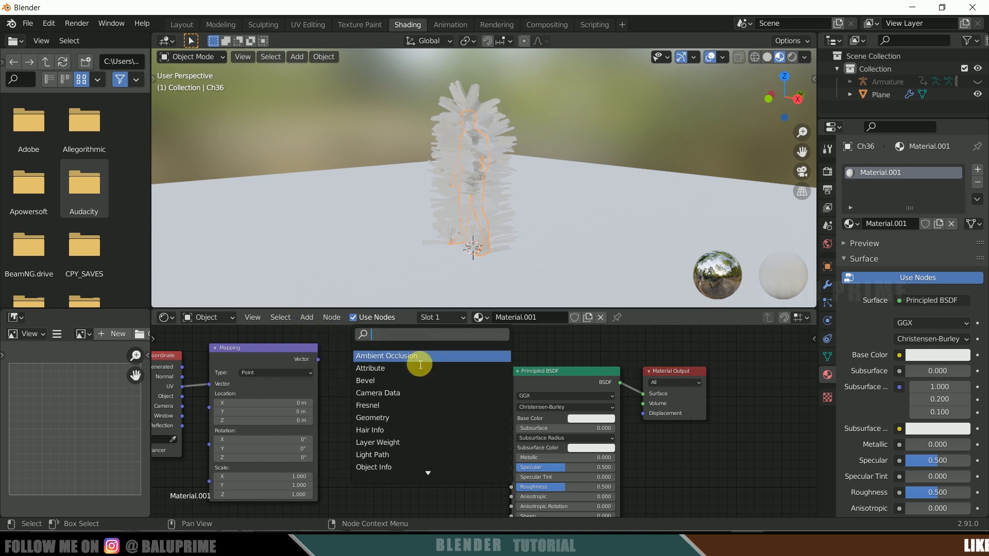
pyautogui.write('ramp')
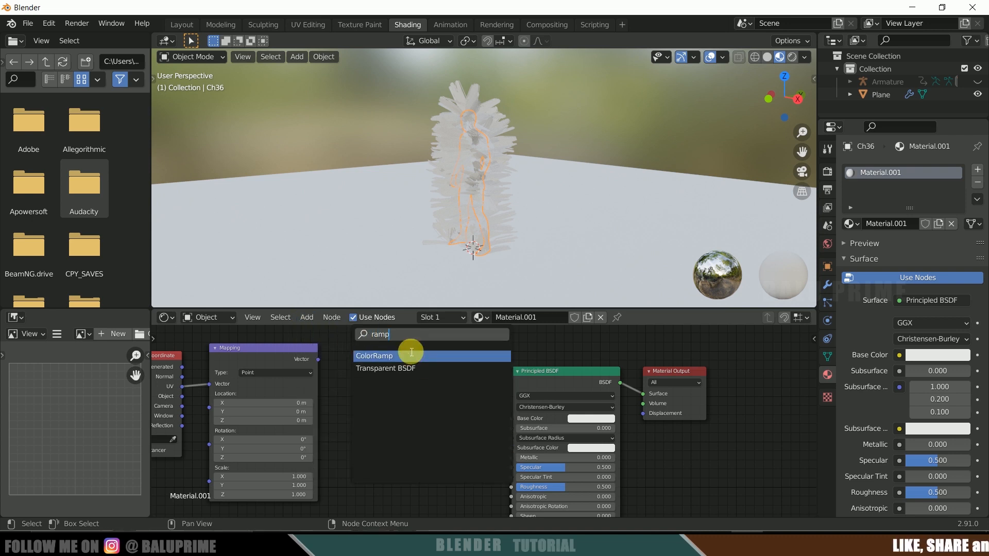
pyautogui.click(383, 356)
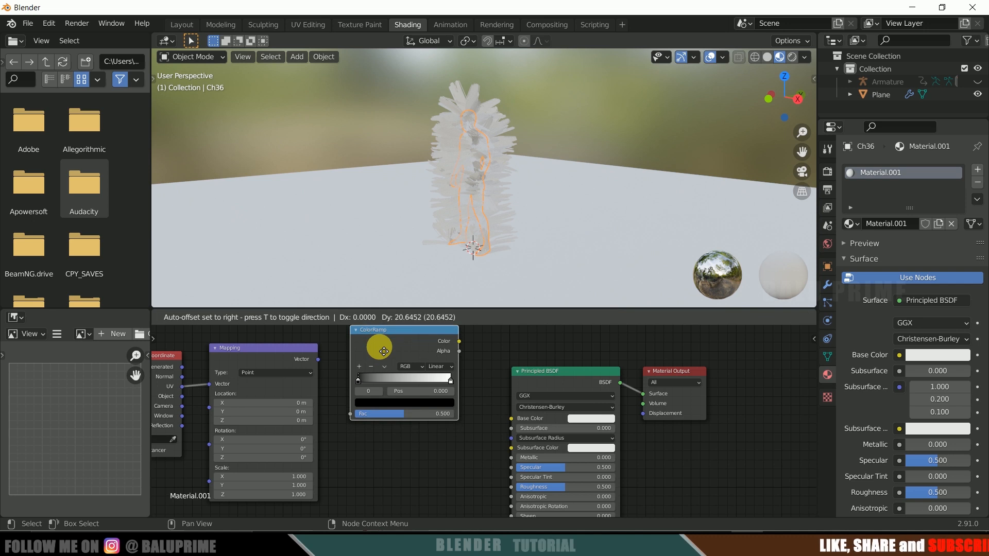
pyautogui.click(398, 387)
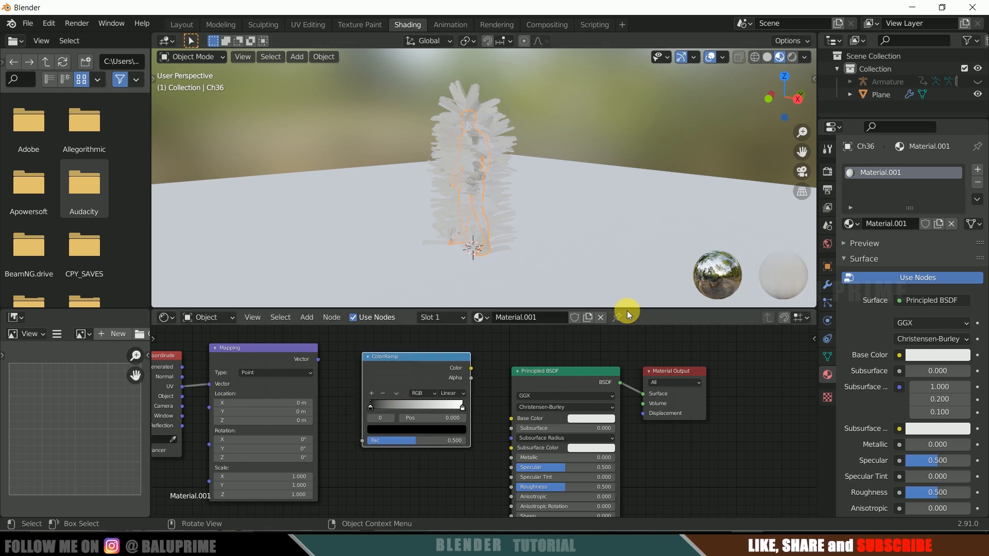
# Enlarge the node editor and add a Gradient Texture node below the ColorRamp.
pyautogui.moveTo(630, 312); pyautogui.dragTo(638, 149)
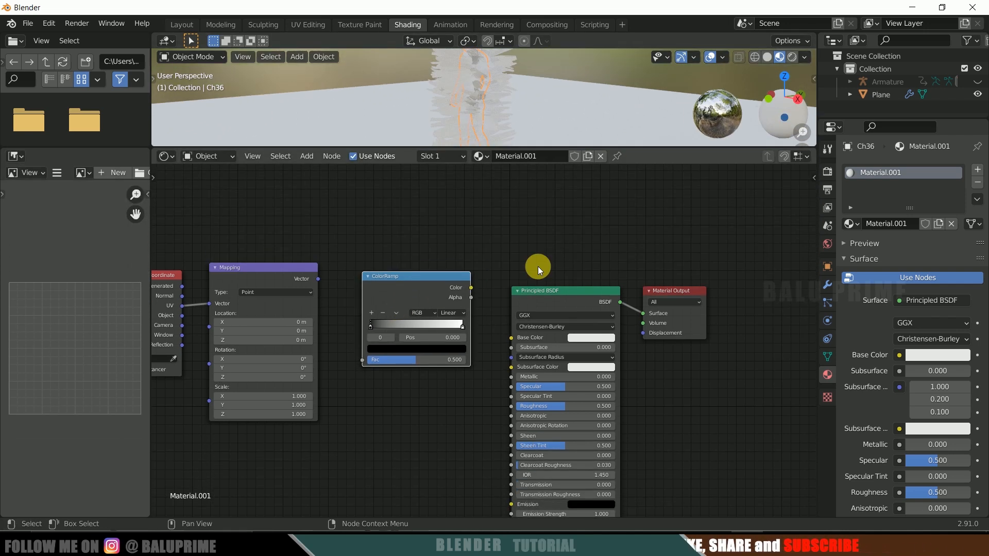
pyautogui.click(307, 156)
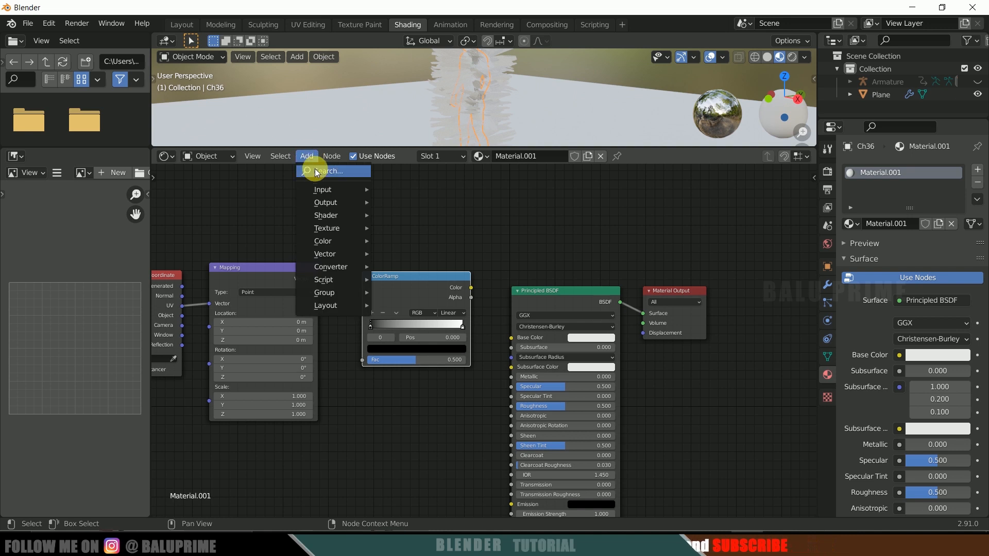
pyautogui.click(327, 172)
pyautogui.write('gra')
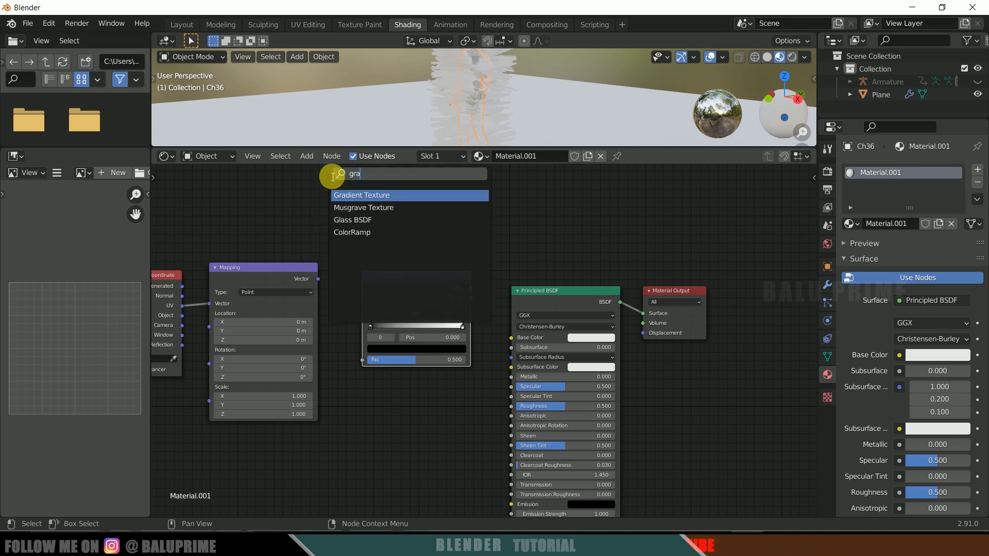
pyautogui.write('die')
pyautogui.click(345, 197)
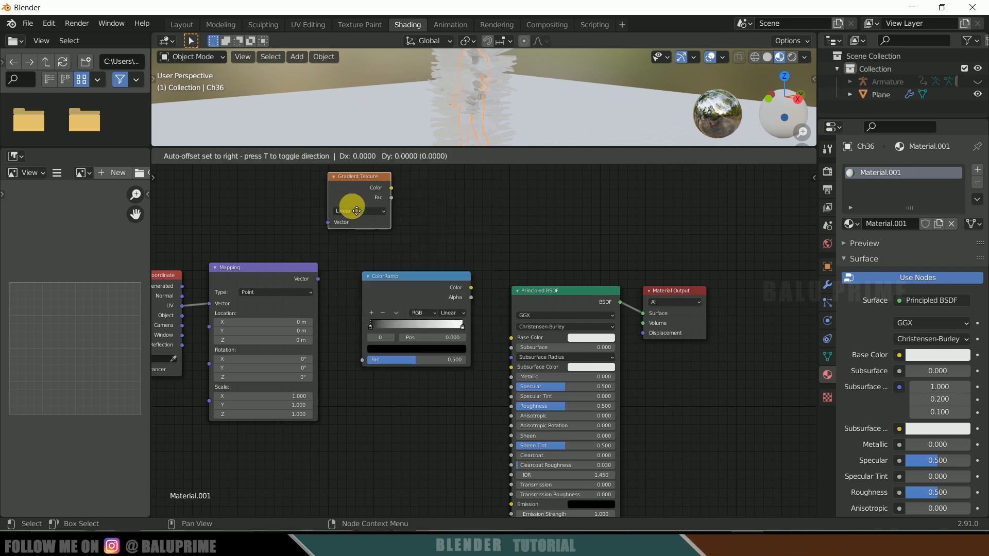
pyautogui.click(399, 505)
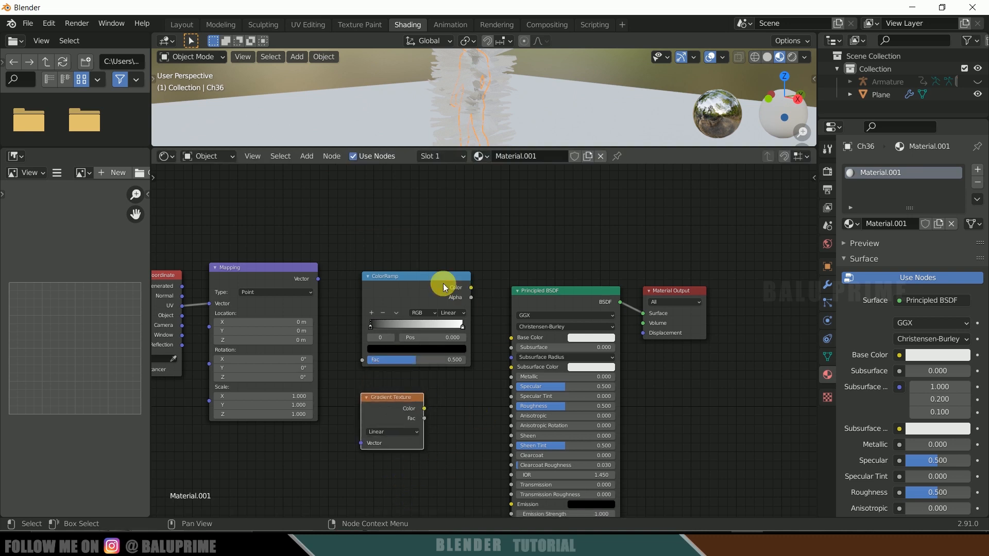
# Connect the ColorRamp's Color to the Principled BSDF's Base Color and the Gradient Texture's Fac to the ColorRamp's Fac.
pyautogui.moveTo(411, 283); pyautogui.dragTo(415, 270)
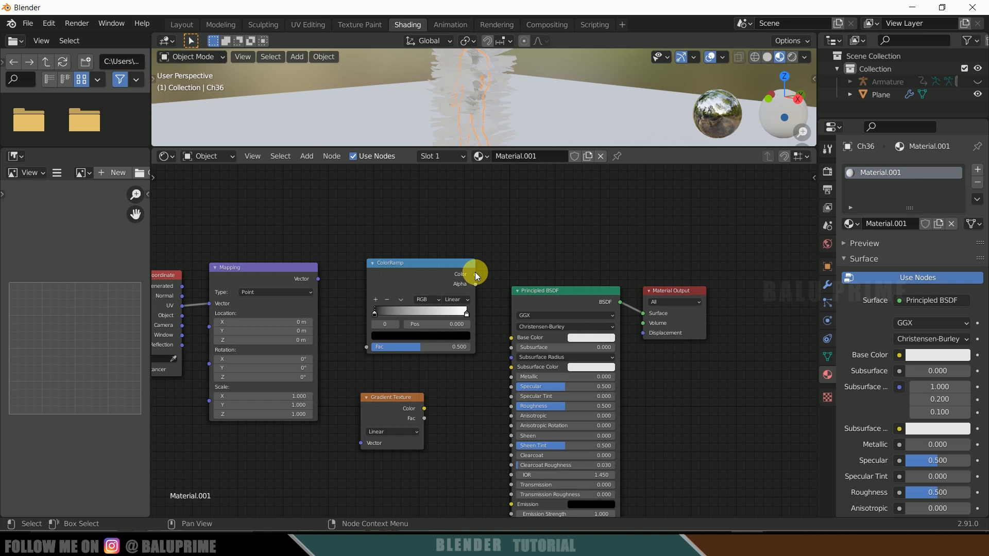
pyautogui.moveTo(476, 274); pyautogui.dragTo(509, 338)
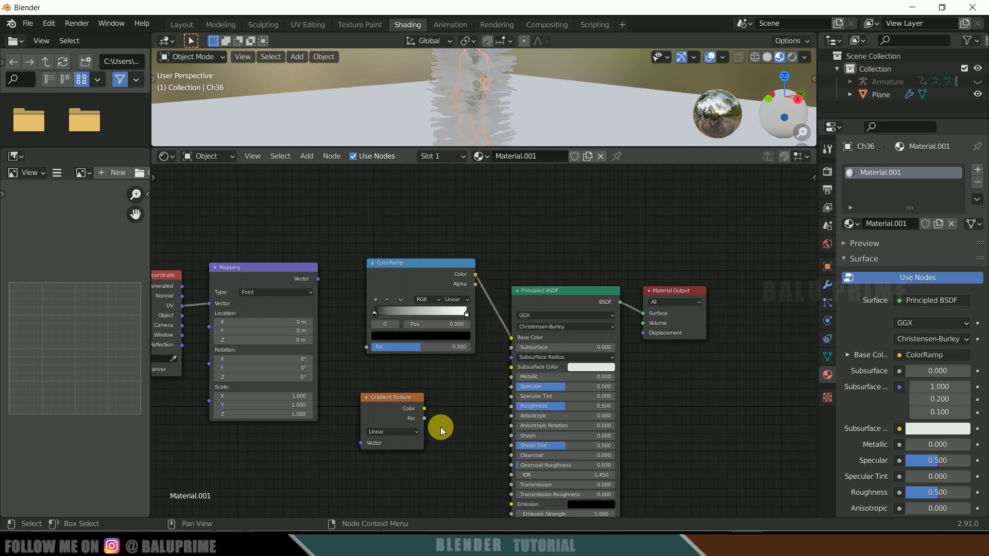
pyautogui.moveTo(427, 418); pyautogui.dragTo(367, 347)
pyautogui.moveTo(410, 270); pyautogui.dragTo(394, 230)
pyautogui.moveTo(377, 398); pyautogui.dragTo(367, 371)
# Connect the Mapping node's Vector output to the Gradient Texture and the Texture Coordinate's Generated output to the Mapping's Vector input.
pyautogui.moveTo(318, 280); pyautogui.dragTo(350, 445)
pyautogui.moveTo(166, 275); pyautogui.dragTo(209, 223)
pyautogui.moveTo(236, 268); pyautogui.dragTo(206, 228)
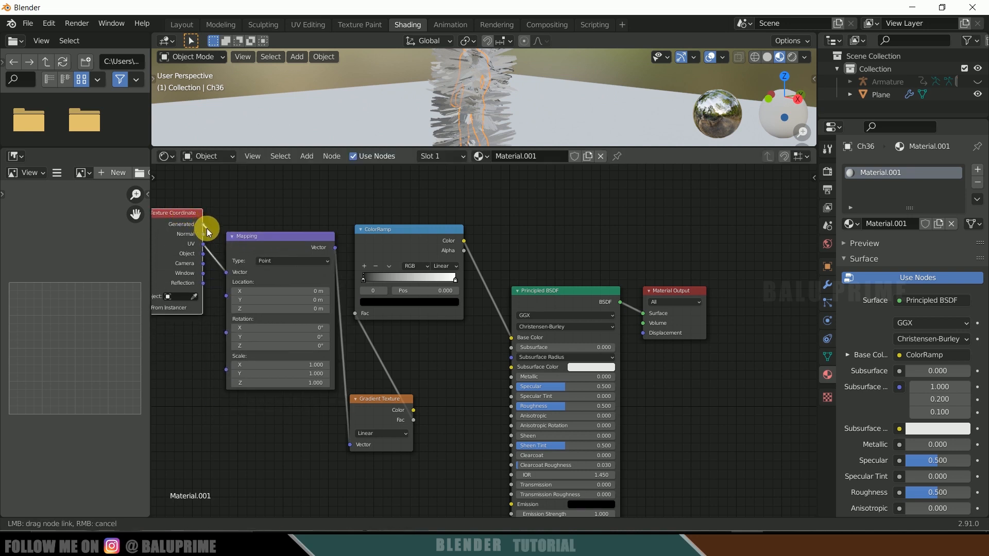
pyautogui.moveTo(227, 274); pyautogui.dragTo(226, 273)
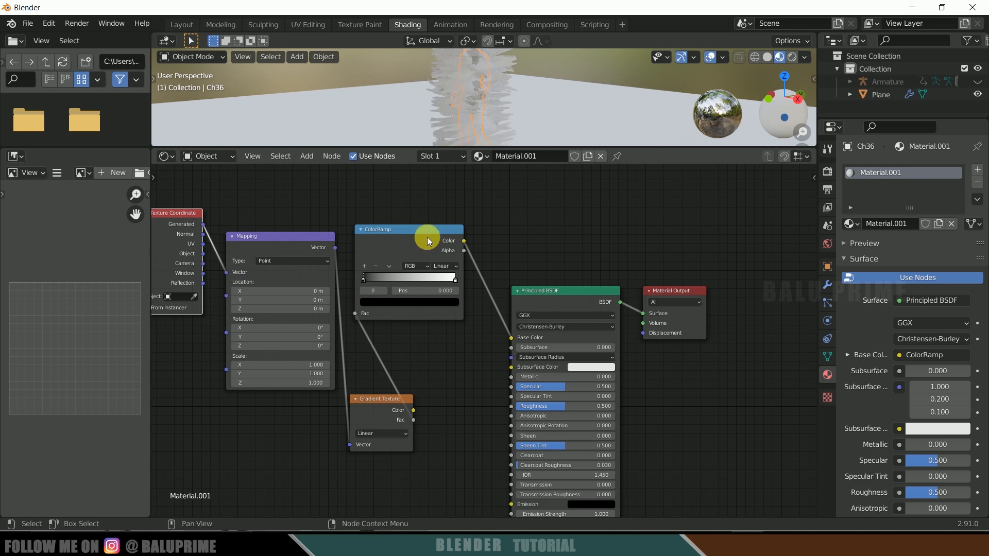
# Enlarge the 3D viewport to show the whole furry character and move the ColorRamp node closer to the Principled BSDF.
pyautogui.click(652, 144)
pyautogui.moveTo(653, 150); pyautogui.dragTo(696, 308)
pyautogui.moveTo(386, 327); pyautogui.dragTo(397, 367)
pyautogui.moveTo(545, 210)
pyautogui.mouseDown(button='middle')
pyautogui.moveTo(598, 203)
pyautogui.moveTo(543, 192)
pyautogui.mouseUp(button='middle')
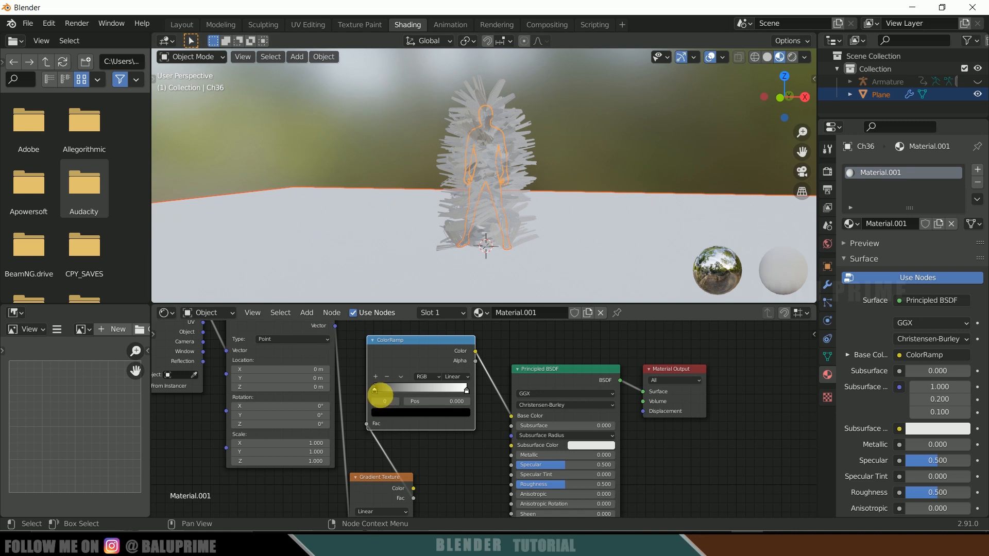
# Set the ColorRamp's first color stop to bright red at full value.
pyautogui.click(385, 413)
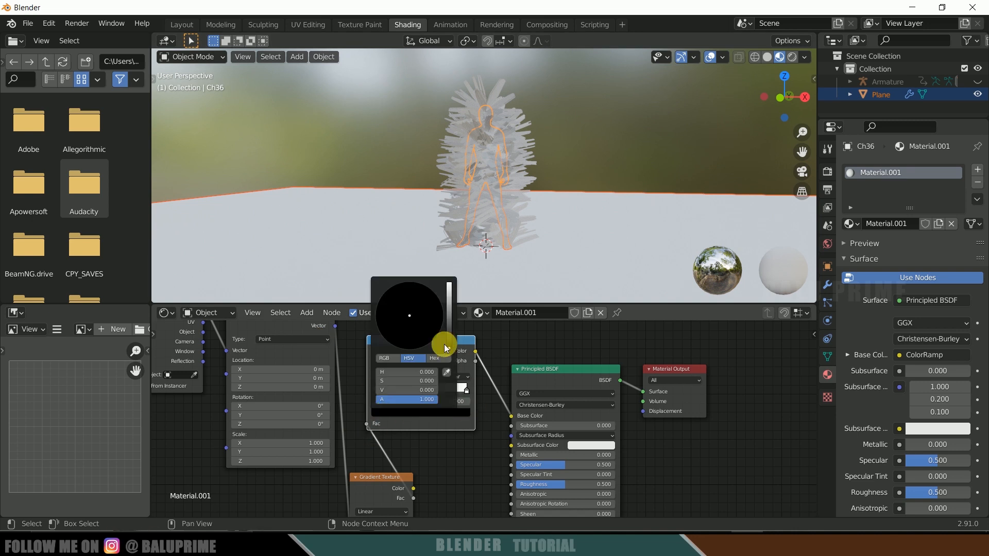
pyautogui.moveTo(456, 330); pyautogui.dragTo(450, 284)
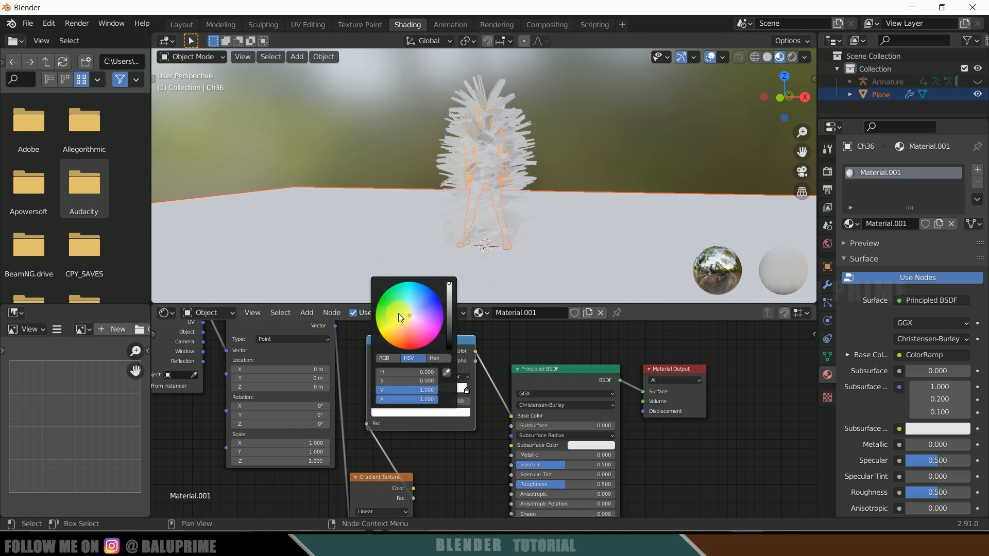
pyautogui.click(378, 304)
pyautogui.moveTo(377, 307)
pyautogui.mouseDown()
pyautogui.moveTo(407, 334)
pyautogui.moveTo(409, 350)
pyautogui.mouseUp()
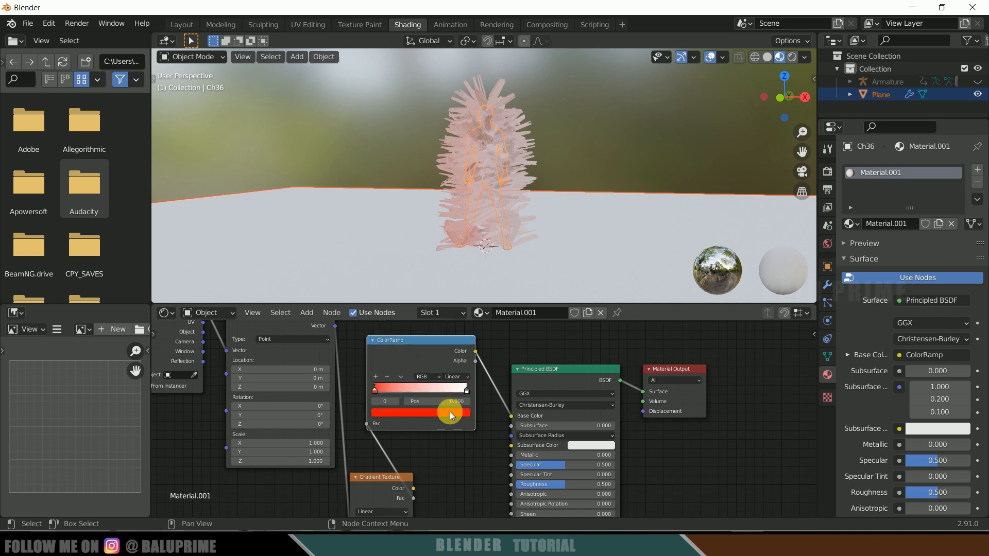
# Set the ColorRamp's end stop to saturated blue with hue 0.675 and change the ramp's interpolation to Ease.
pyautogui.click(466, 390)
pyautogui.click(433, 413)
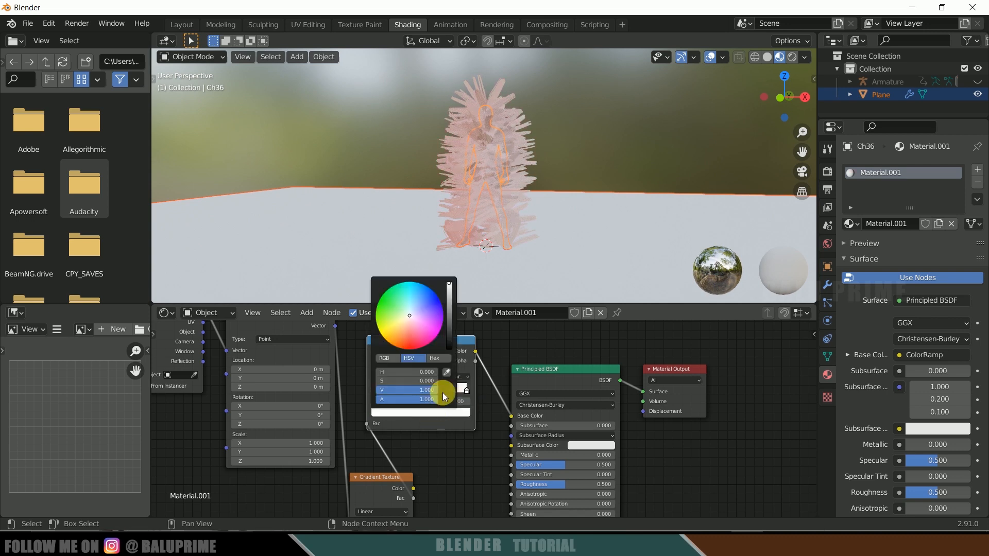
pyautogui.moveTo(425, 320); pyautogui.dragTo(439, 300)
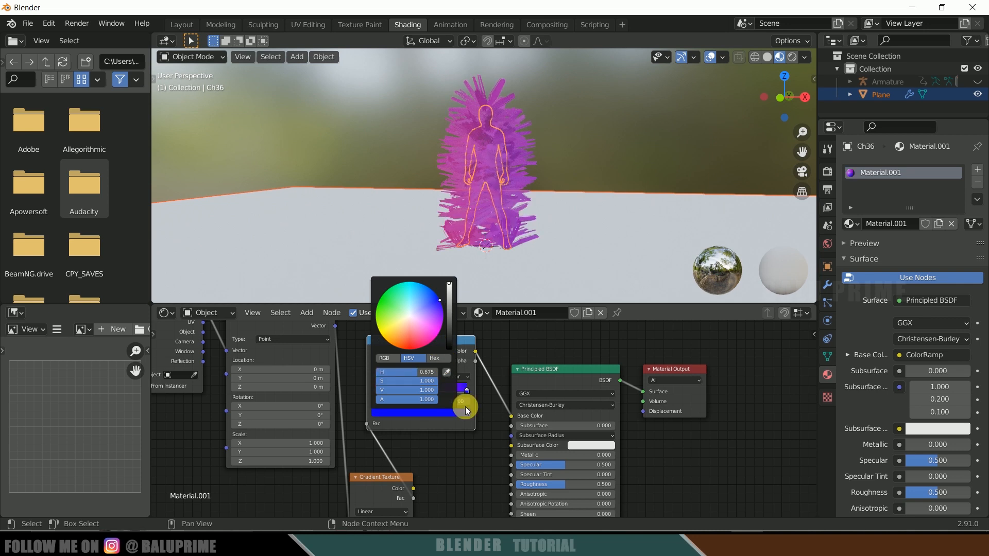
pyautogui.click(452, 376)
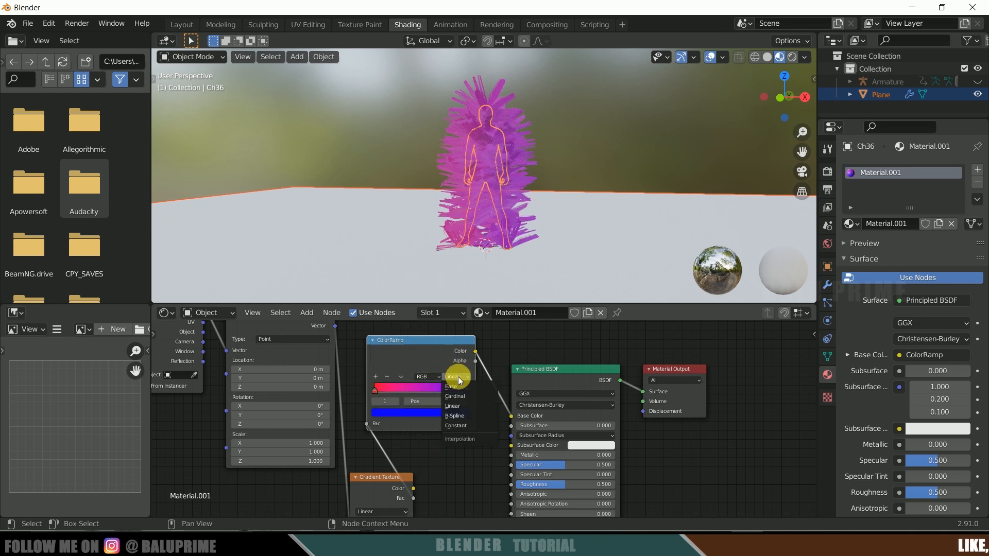
pyautogui.click(463, 388)
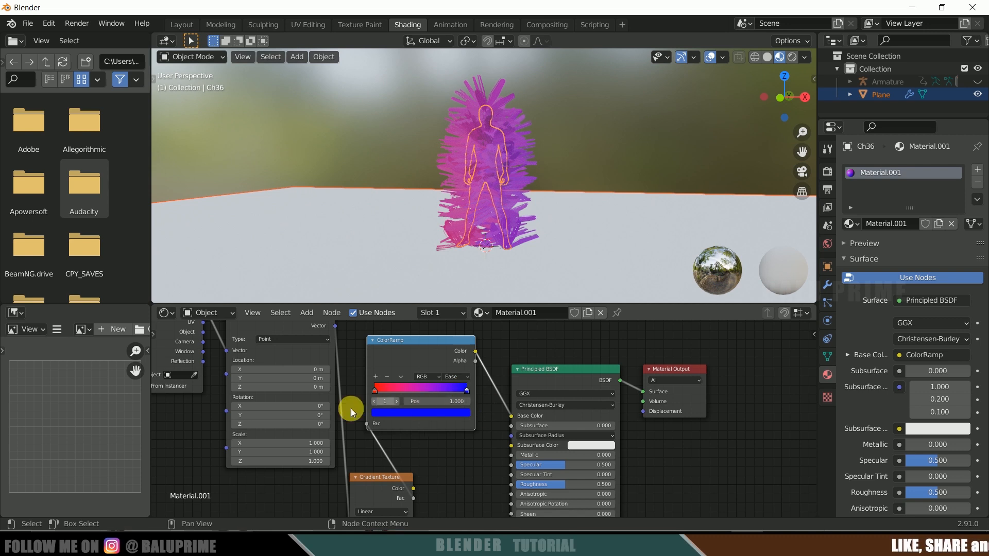
# Set the Mapping node's Z rotation to 46.8° and check the gradient on the fur.
pyautogui.moveTo(256, 425); pyautogui.dragTo(304, 424)
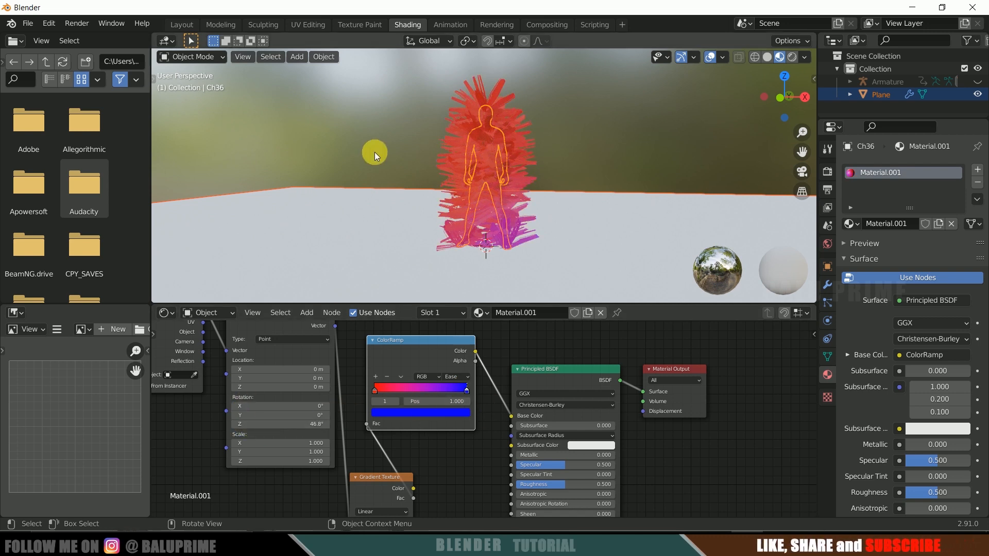
pyautogui.moveTo(634, 238); pyautogui.dragTo(583, 197, button='middle')
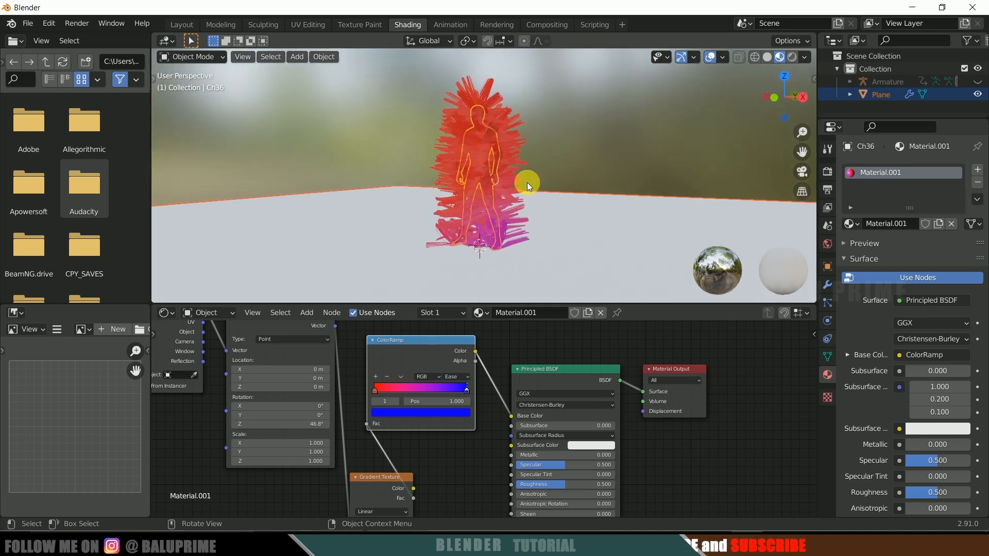
pyautogui.moveTo(688, 211); pyautogui.dragTo(691, 227, button='middle')
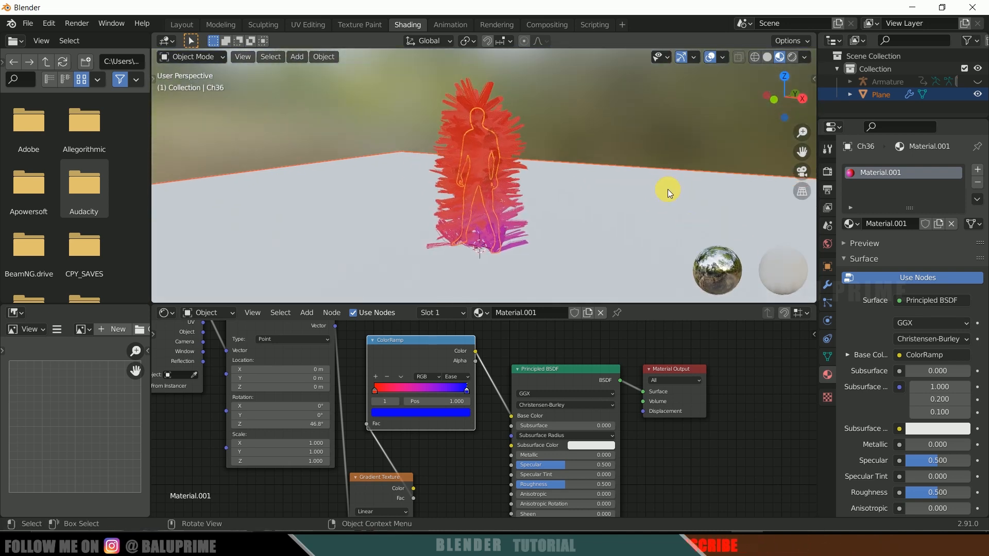
# Give the floor plane a new material with a light orange Base Color (H 0.076, S 0.596, V 0.906).
pyautogui.click(625, 134)
pyautogui.click(623, 183)
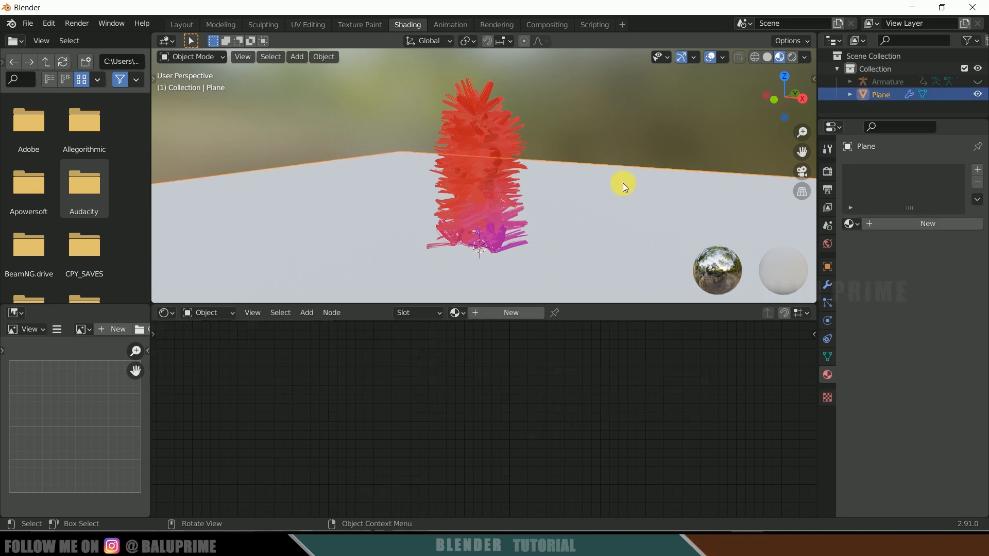
pyautogui.click(926, 225)
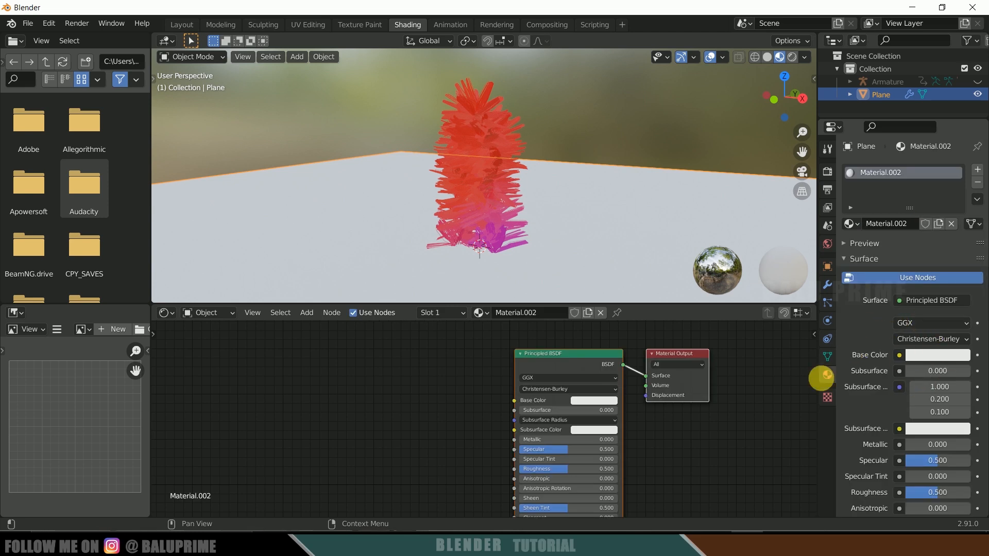
pyautogui.click(946, 355)
pyautogui.moveTo(907, 222)
pyautogui.mouseDown()
pyautogui.moveTo(905, 254)
pyautogui.moveTo(897, 241)
pyautogui.mouseUp()
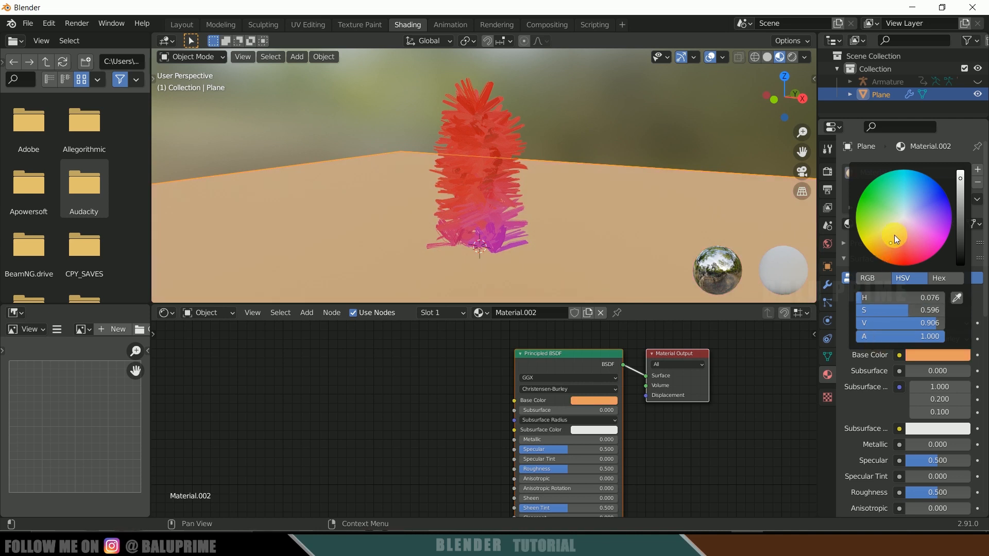
# Set the floor material's Metallic to 1.000 and its Roughness to 0.240.
pyautogui.scroll(-4, 859, 428)
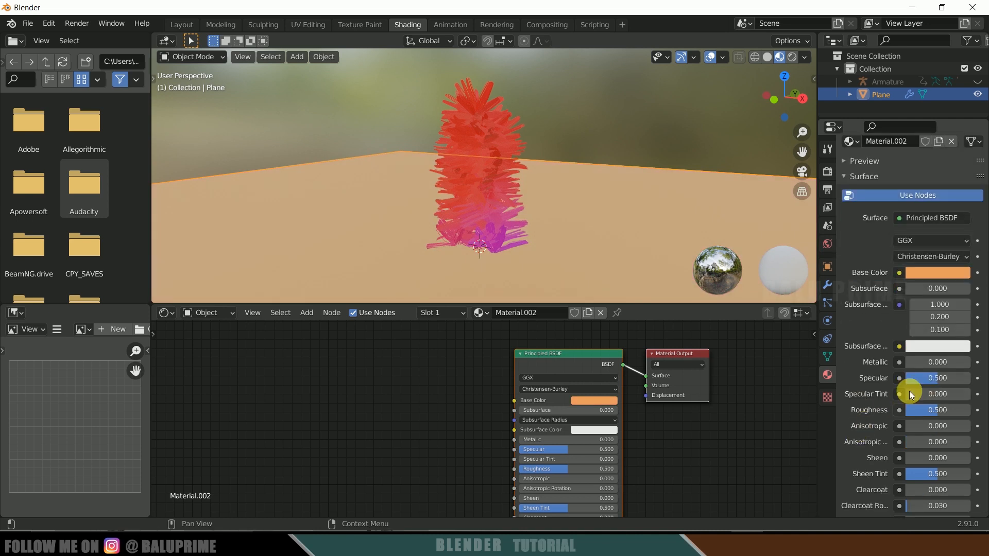
pyautogui.moveTo(914, 363); pyautogui.dragTo(970, 362)
pyautogui.moveTo(937, 410); pyautogui.dragTo(923, 410)
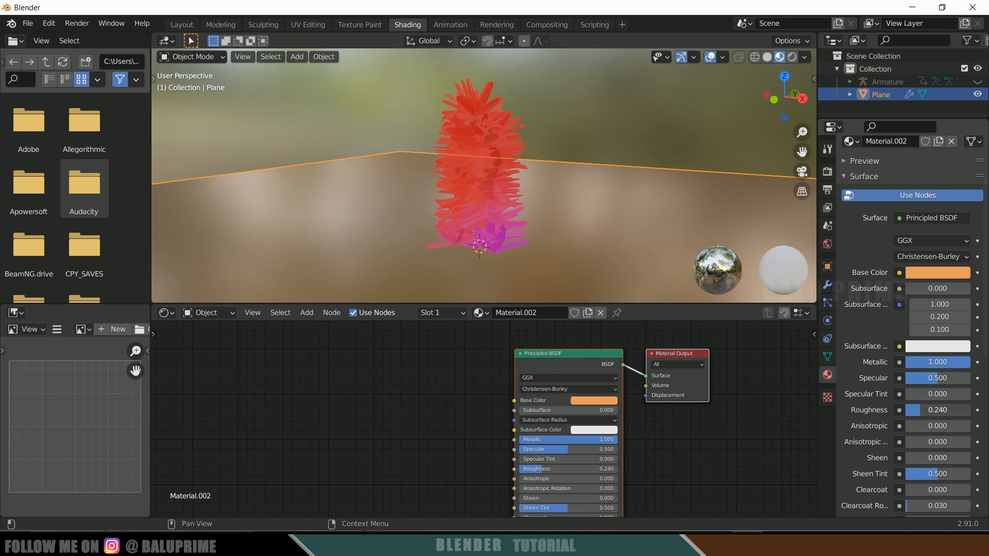
pyautogui.scroll(-1, 863, 431)
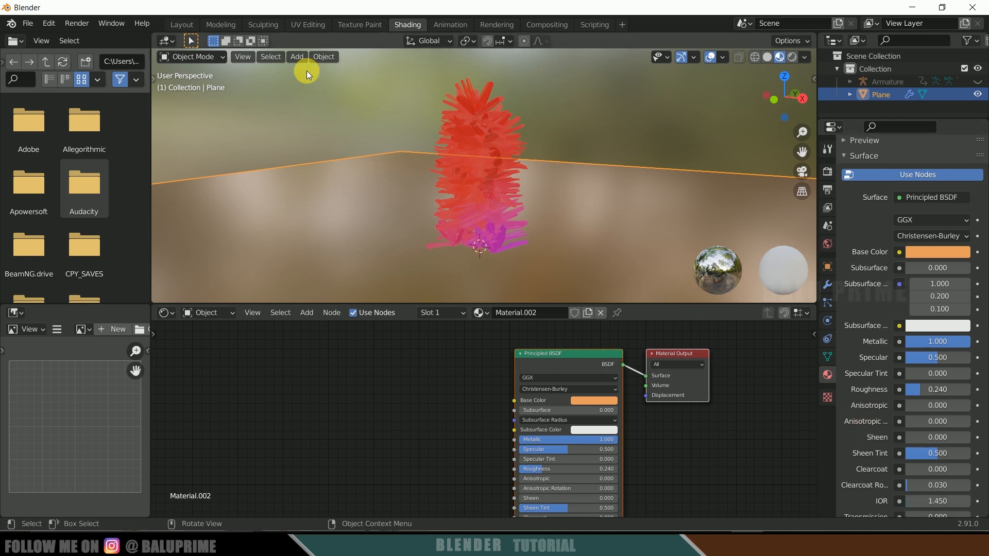
# Switch to the Layout workspace with rendered shading and assign an Environment Texture to the World background color.
pyautogui.click(188, 24)
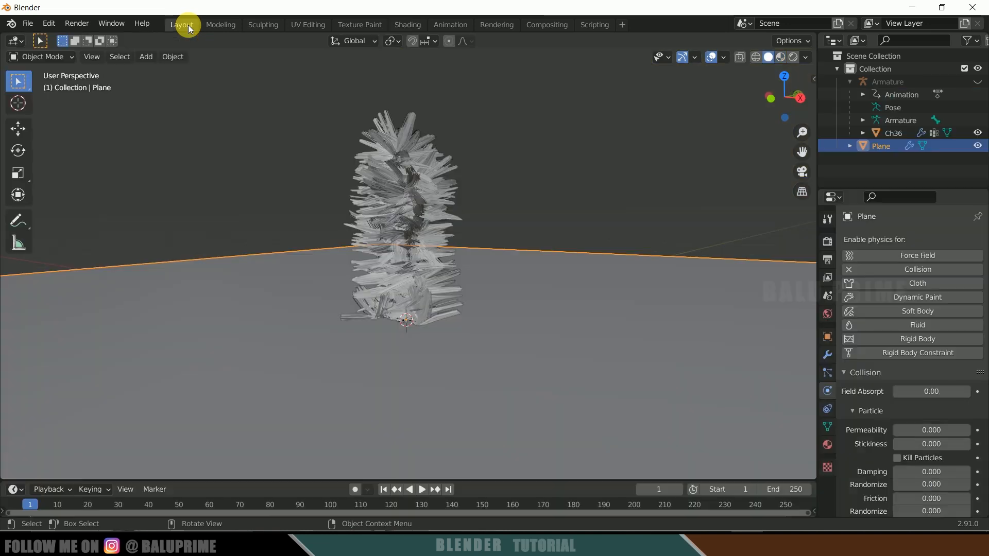
pyautogui.click(793, 58)
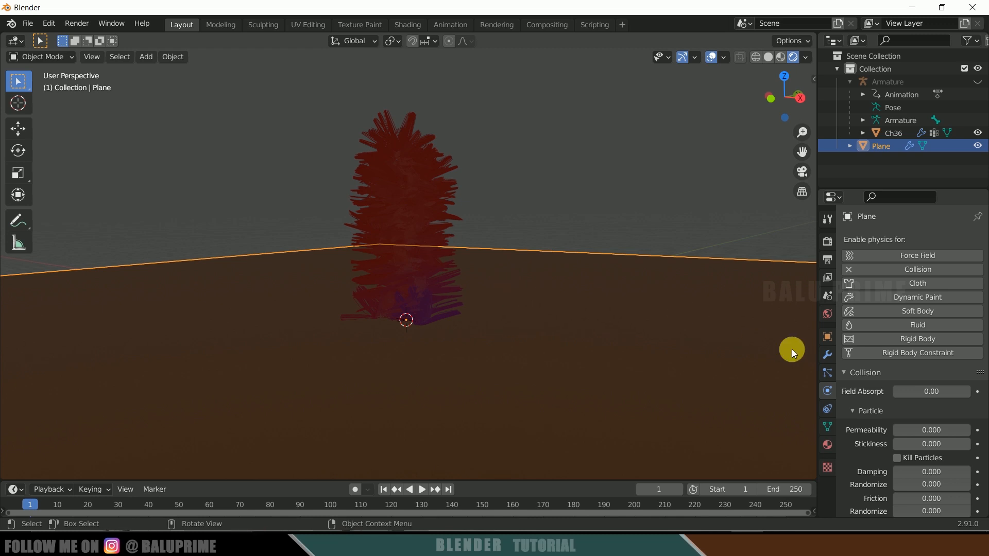
pyautogui.click(829, 314)
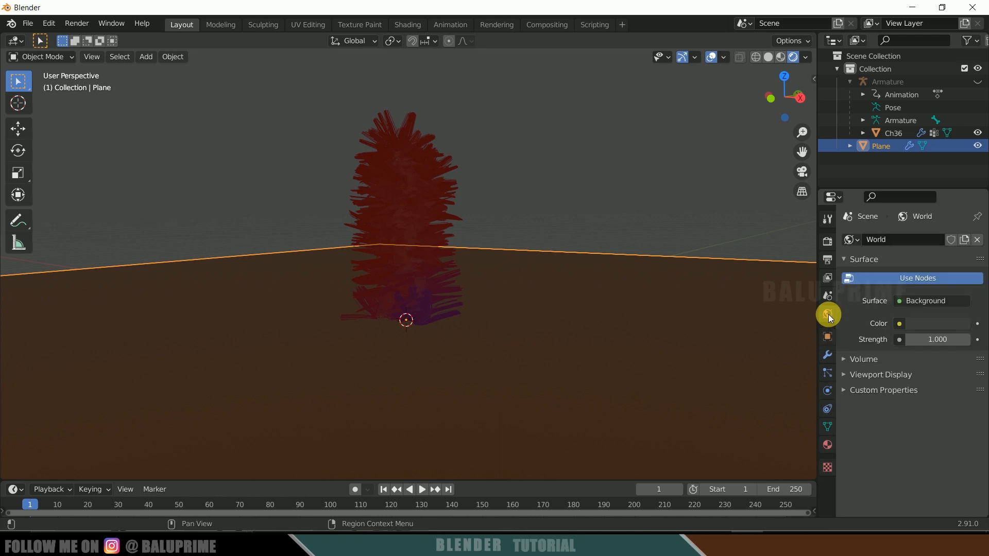
pyautogui.click(899, 324)
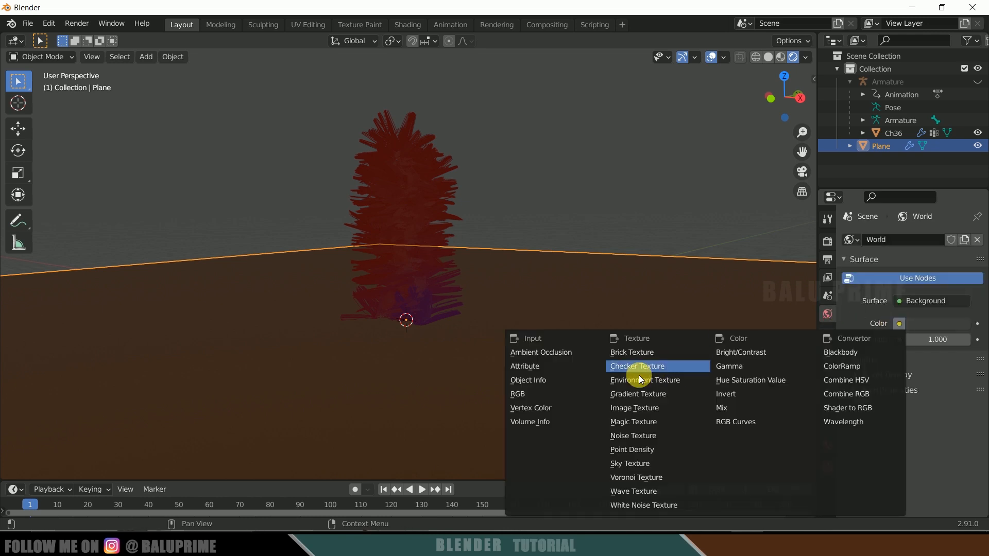
pyautogui.click(625, 379)
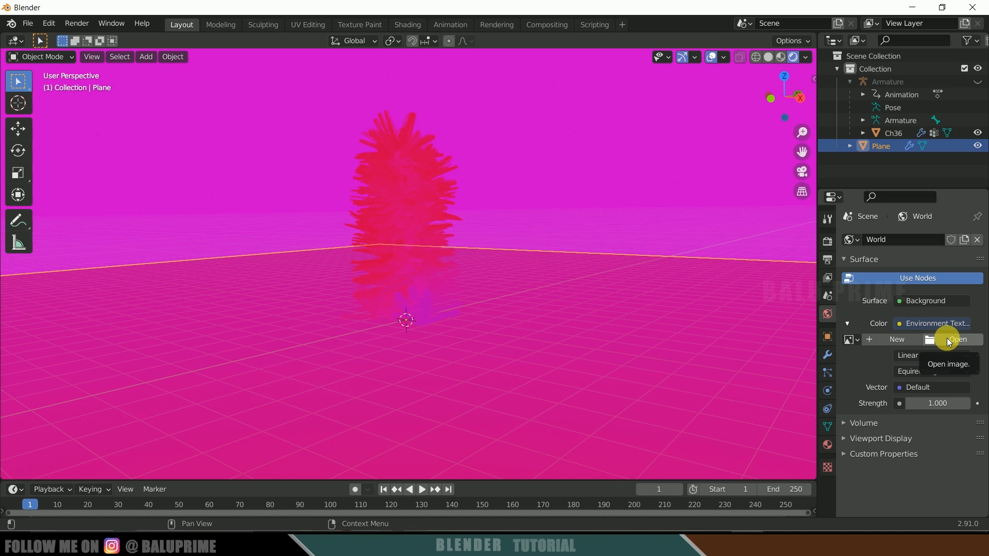
# Load entrance_hall_1k.hdr from the D:\HDR folder as the World environment image.
pyautogui.click(949, 341)
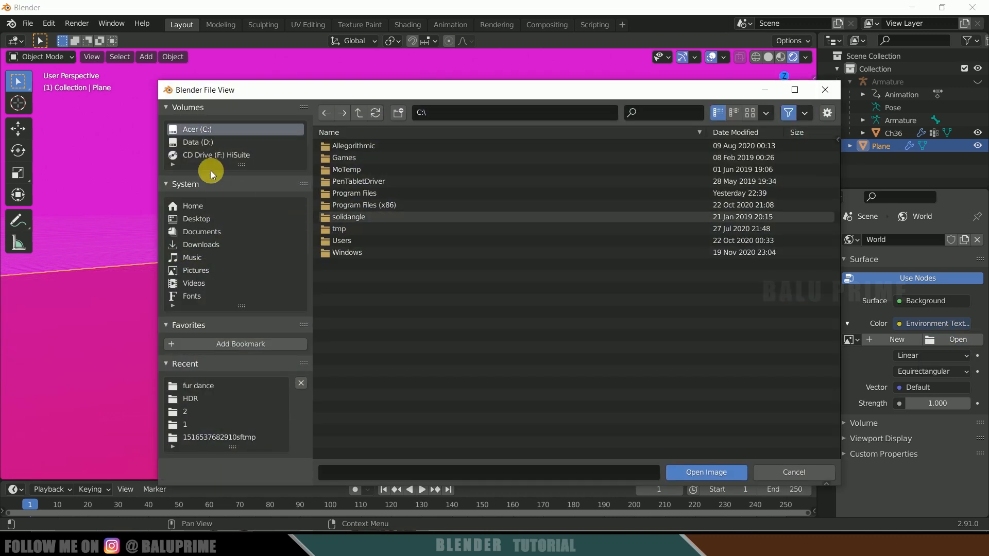
pyautogui.click(202, 144)
pyautogui.scroll(-4, 423, 304)
pyautogui.doubleClick(393, 305)
pyautogui.scroll(-2, 393, 305)
pyautogui.click(394, 283)
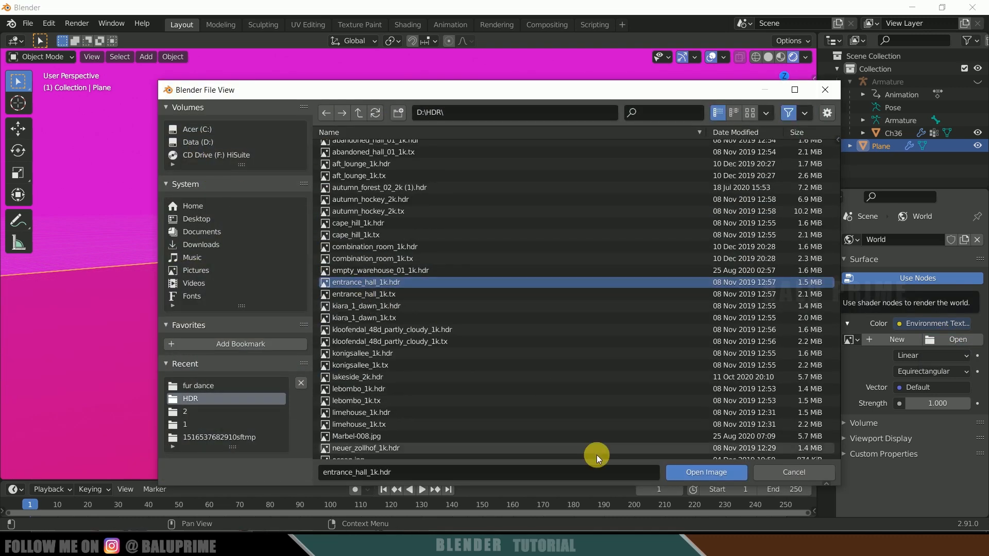
pyautogui.click(707, 472)
pyautogui.moveTo(548, 343); pyautogui.dragTo(518, 334, button='middle')
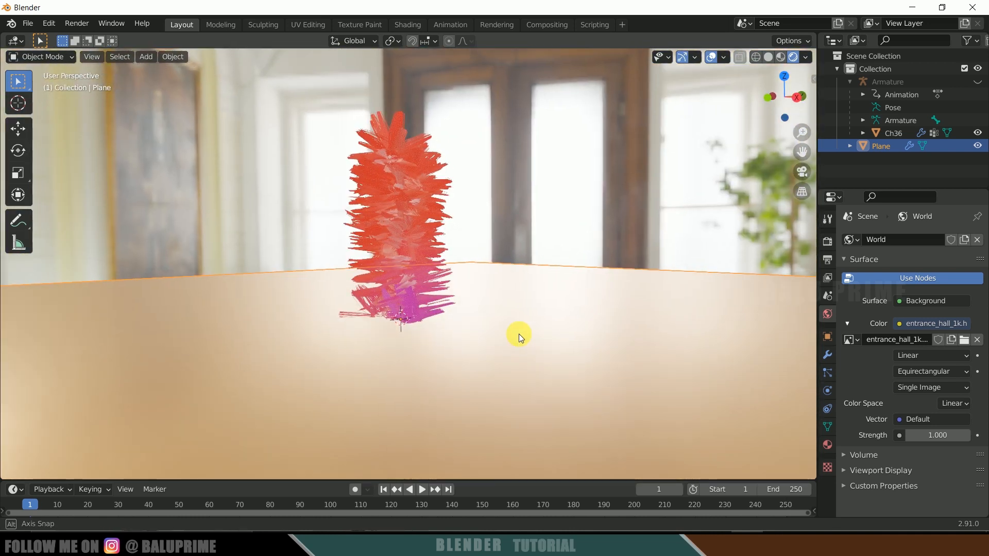
# Make the render background transparent in the Film settings.
pyautogui.click(830, 241)
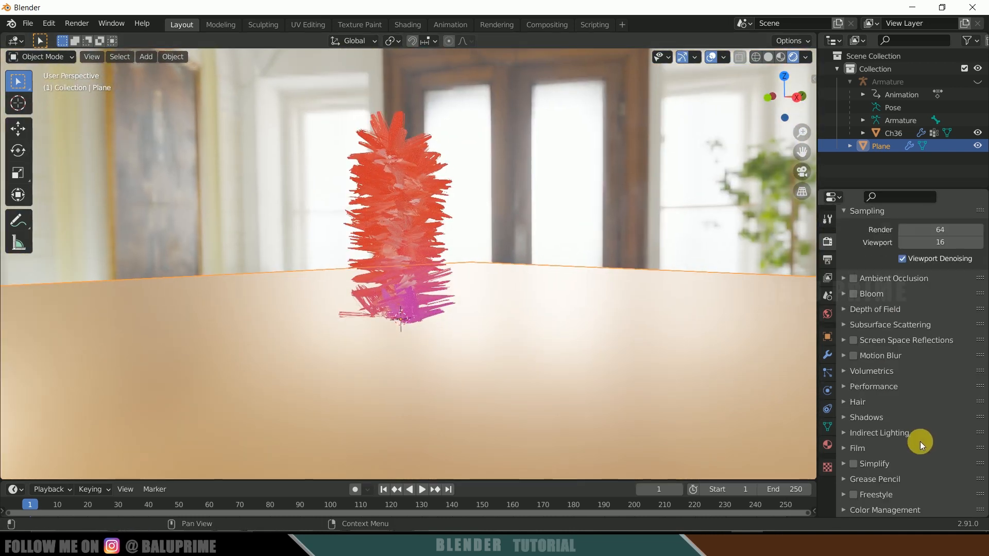
pyautogui.click(840, 449)
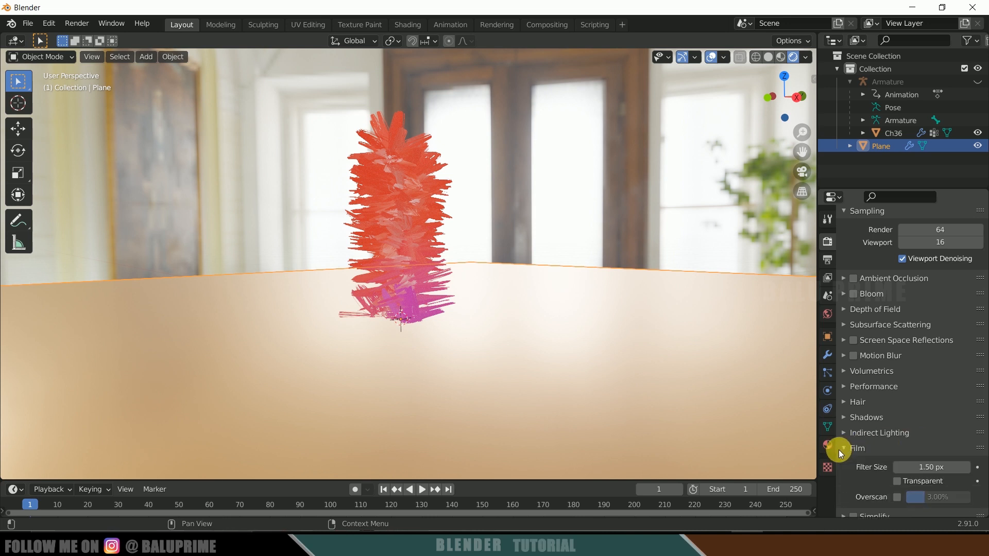
pyautogui.click(898, 481)
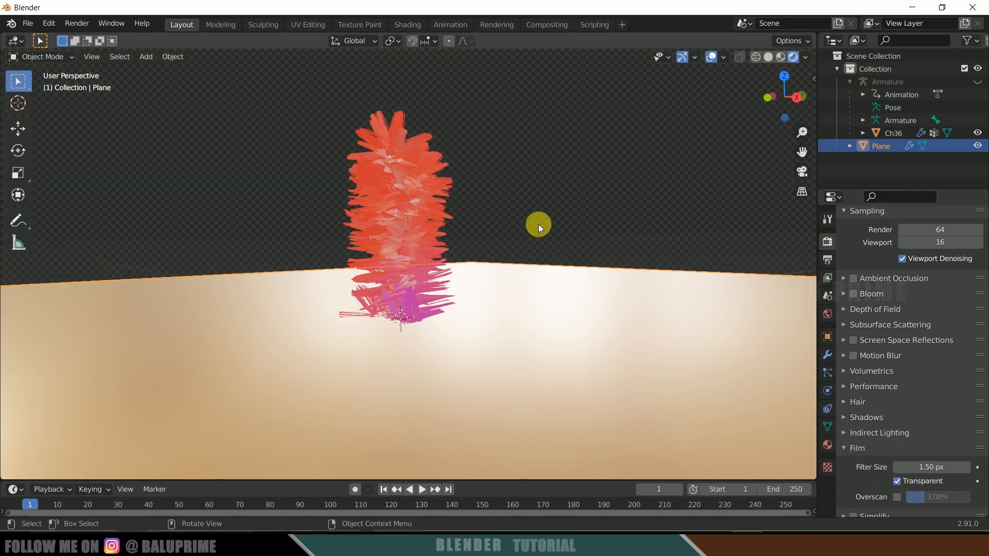
# Enable Ambient Occlusion for Eevee and set its distance to 1.9 m.
pyautogui.scroll(3, 917, 396)
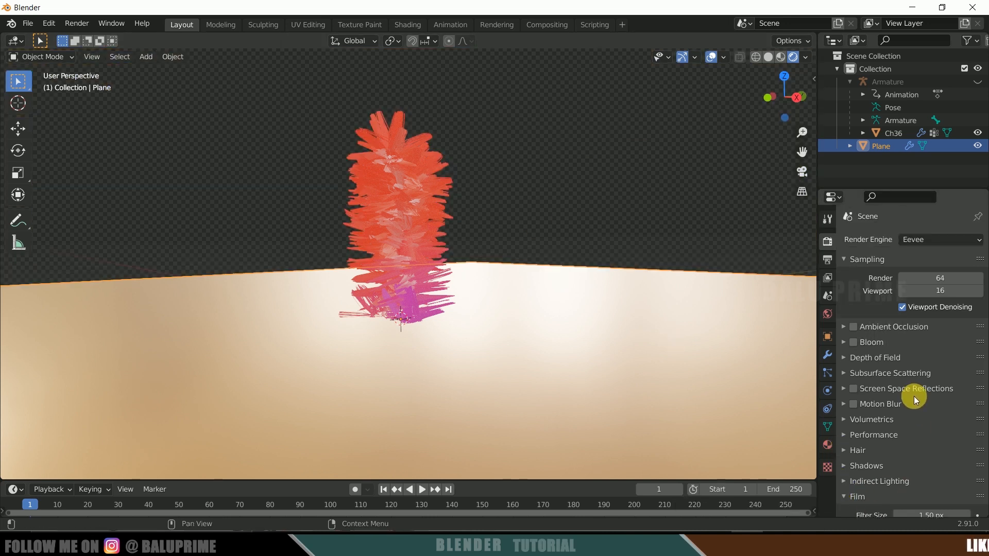
pyautogui.click(853, 326)
pyautogui.click(841, 326)
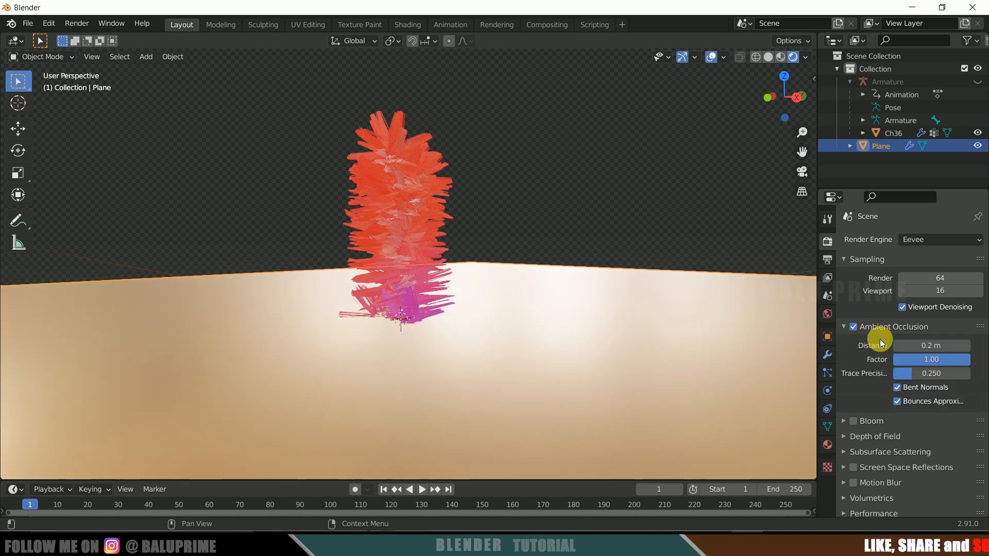
pyautogui.moveTo(931, 345); pyautogui.dragTo(981, 346)
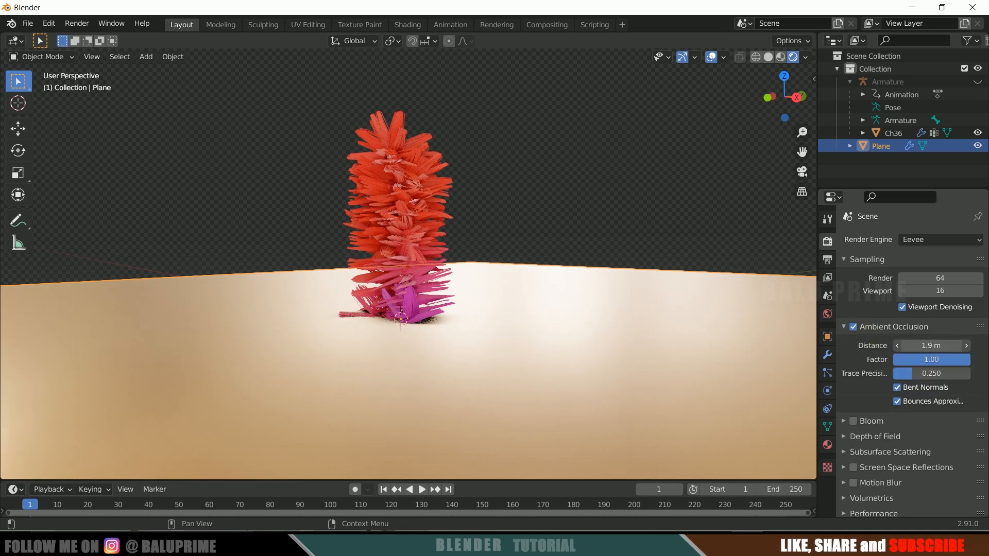
# Try the Bloom effect on the rendered scene and turn it back off.
pyautogui.click(854, 420)
pyautogui.click(854, 420)
pyautogui.click(854, 420)
pyautogui.click(854, 421)
# Enable Screen Space Reflections with Refraction and check the fur's reflection on the floor.
pyautogui.scroll(-3, 847, 448)
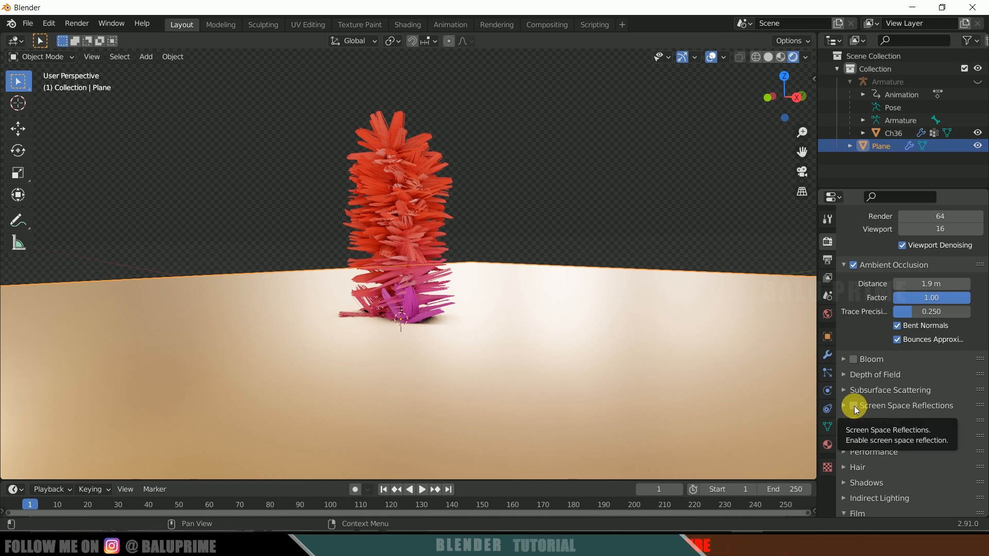
pyautogui.click(854, 406)
pyautogui.click(844, 407)
pyautogui.click(901, 425)
pyautogui.moveTo(562, 280); pyautogui.dragTo(610, 264, button='middle')
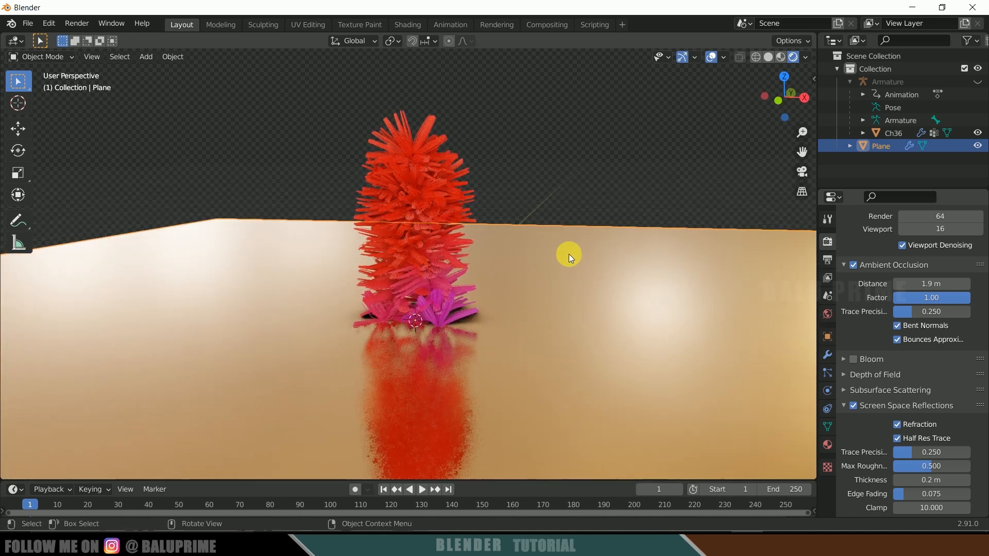
pyautogui.moveTo(616, 332); pyautogui.dragTo(583, 323, button='middle')
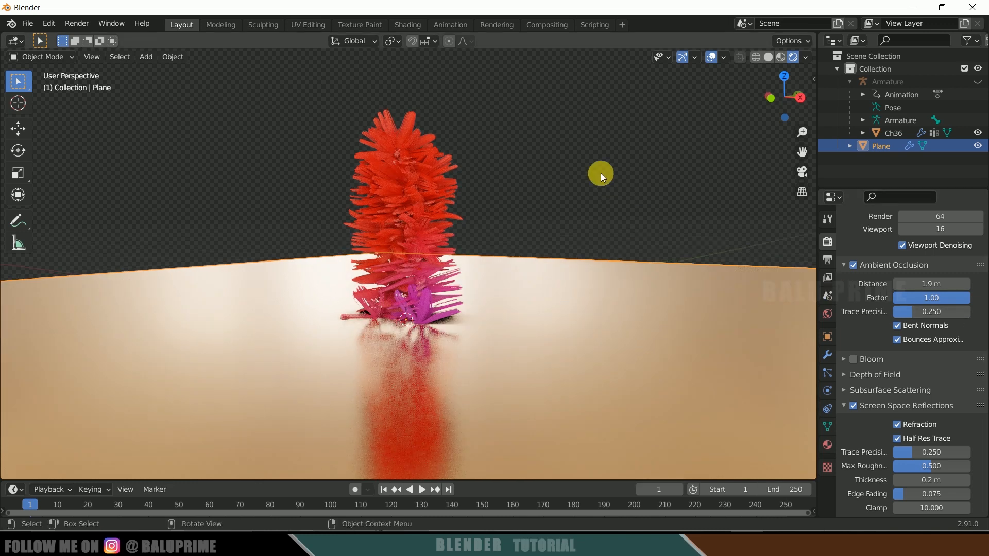
# Bake the character's hair dynamics cache for frames 1 to 250 and play back the simulation.
pyautogui.click(452, 152)
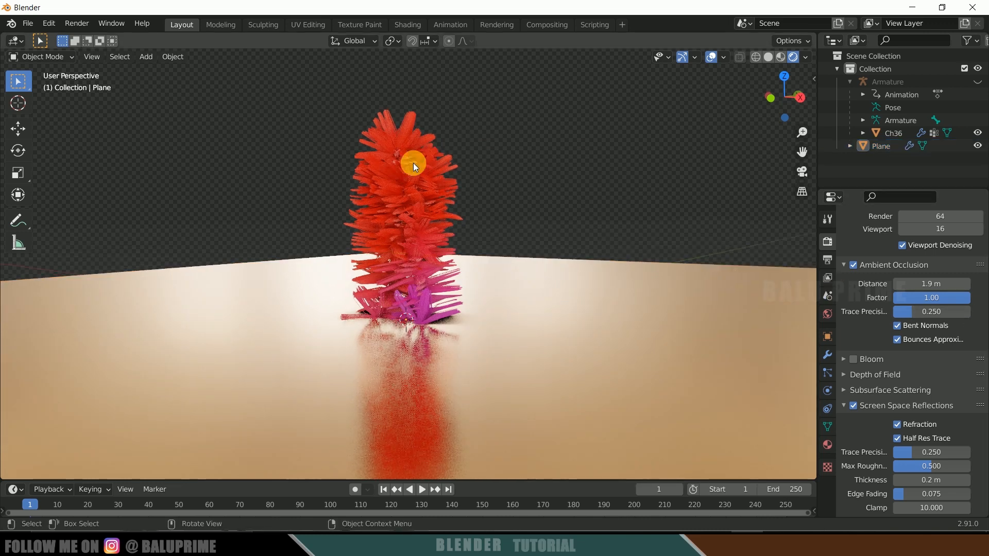
pyautogui.click(413, 163)
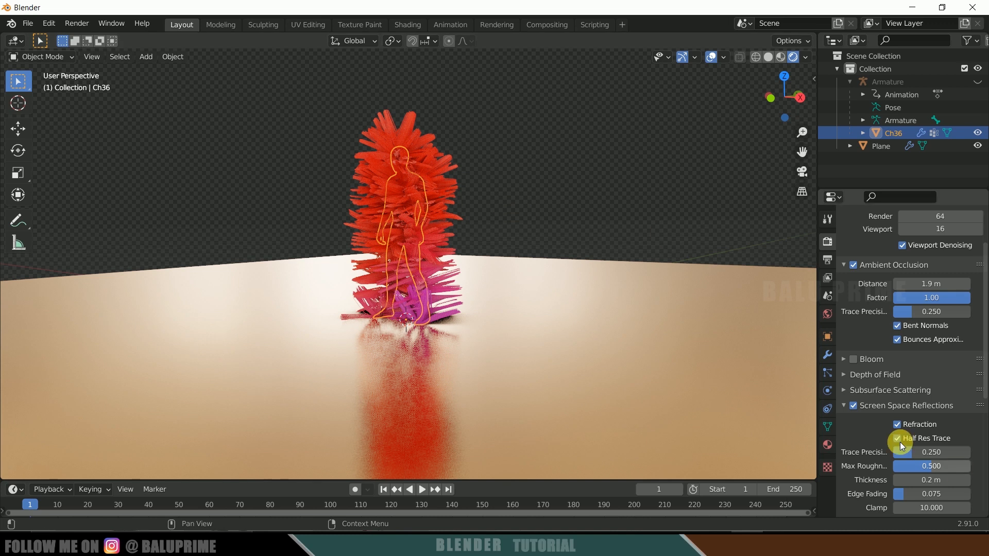
pyautogui.click(829, 374)
pyautogui.scroll(-10, 864, 431)
pyautogui.scroll(-6, 864, 431)
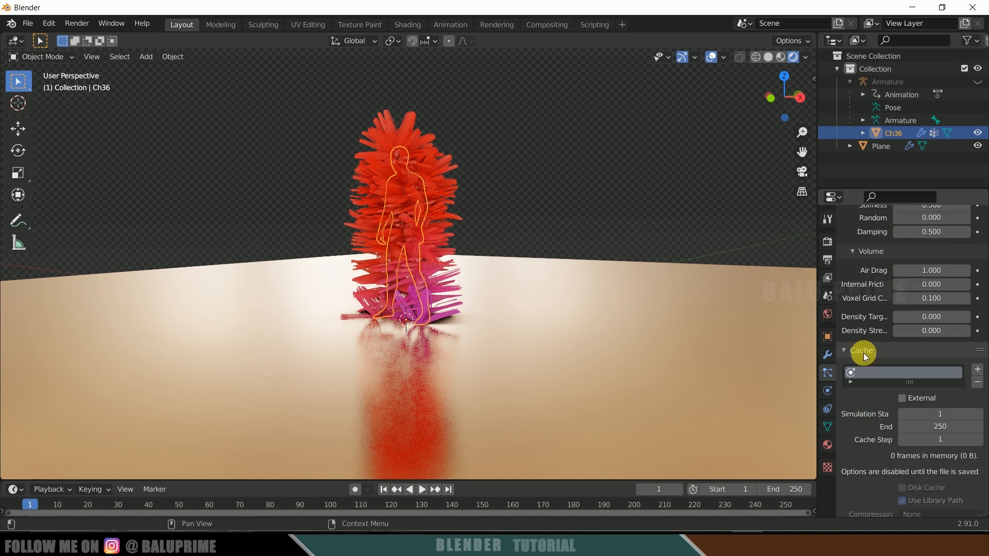
pyautogui.scroll(-4, 867, 424)
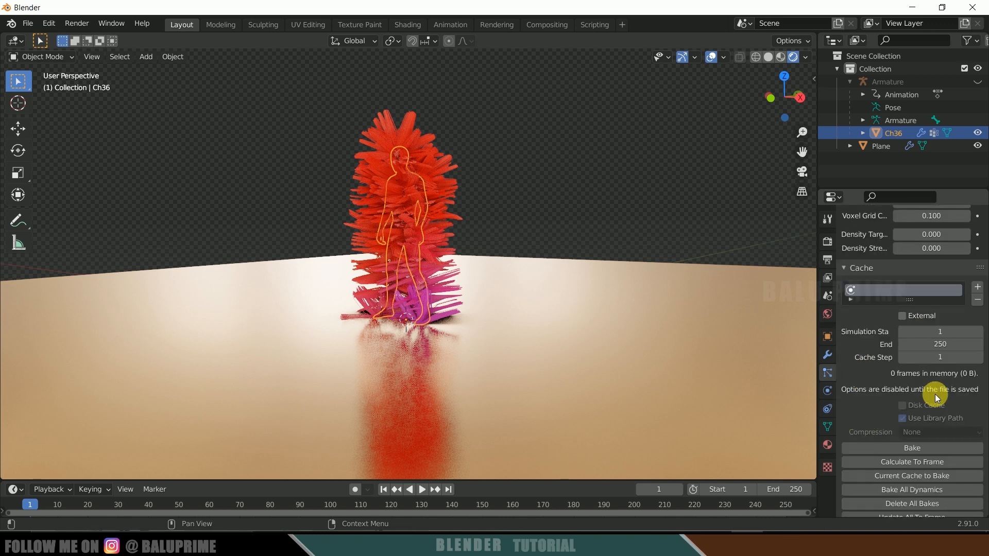
pyautogui.scroll(-1, 850, 323)
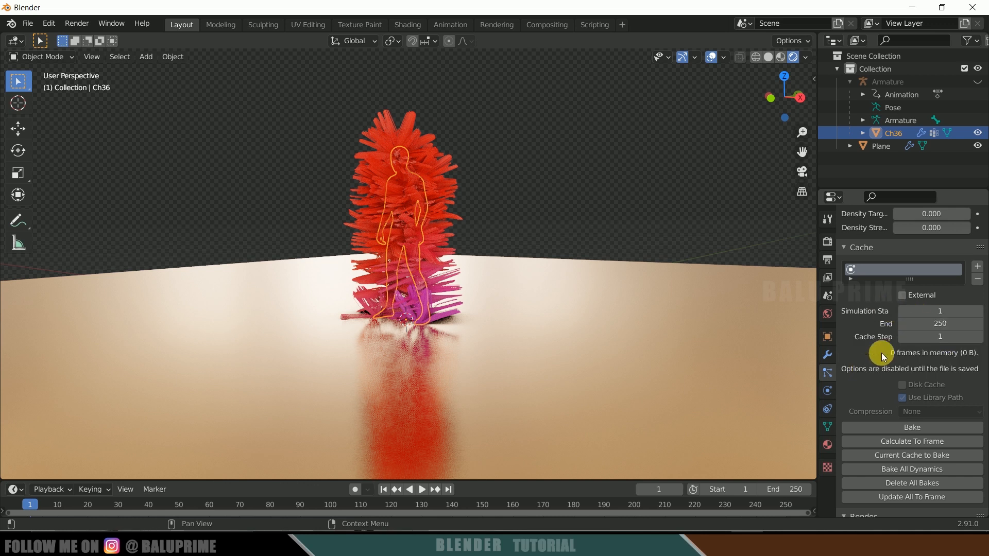
pyautogui.scroll(-2, 897, 394)
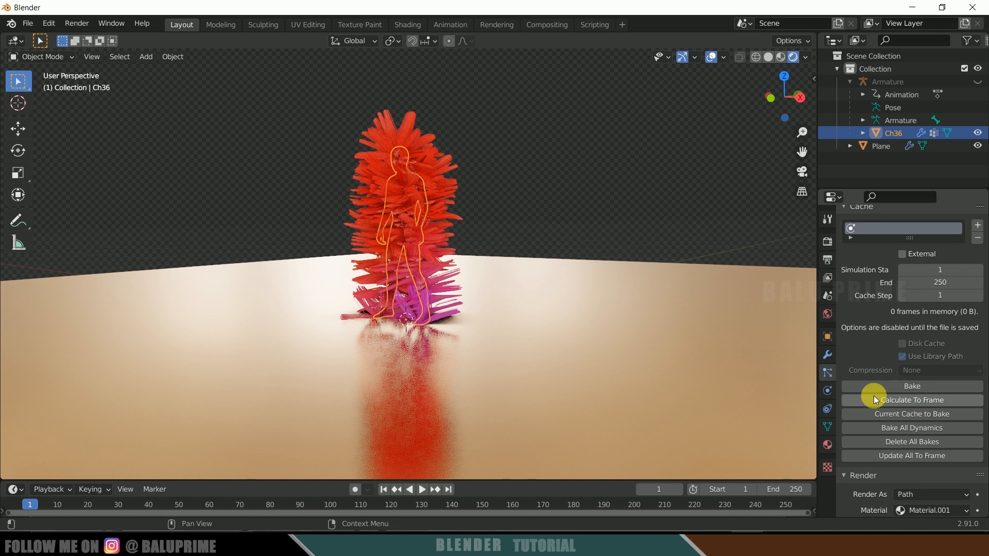
pyautogui.click(911, 386)
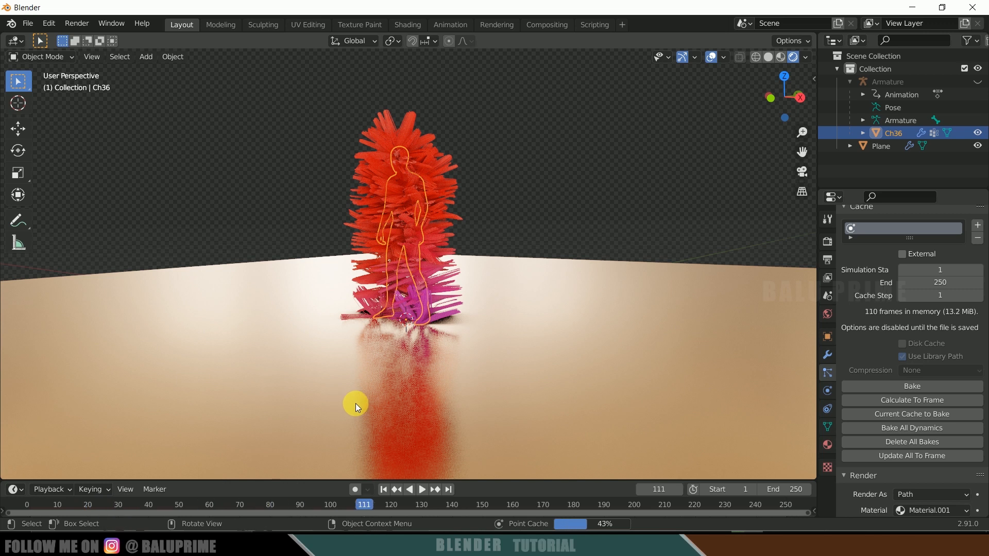
pyautogui.click(423, 489)
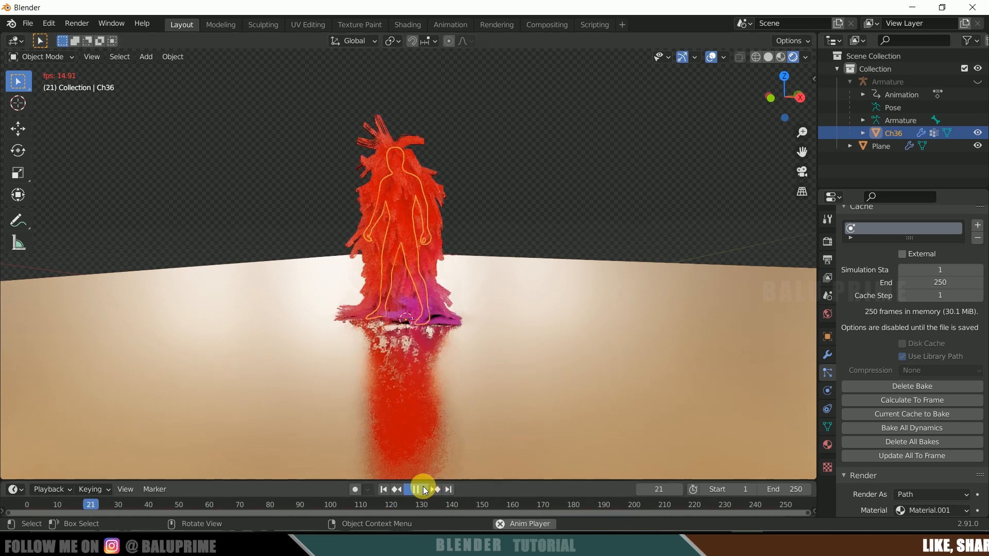
pyautogui.click(381, 492)
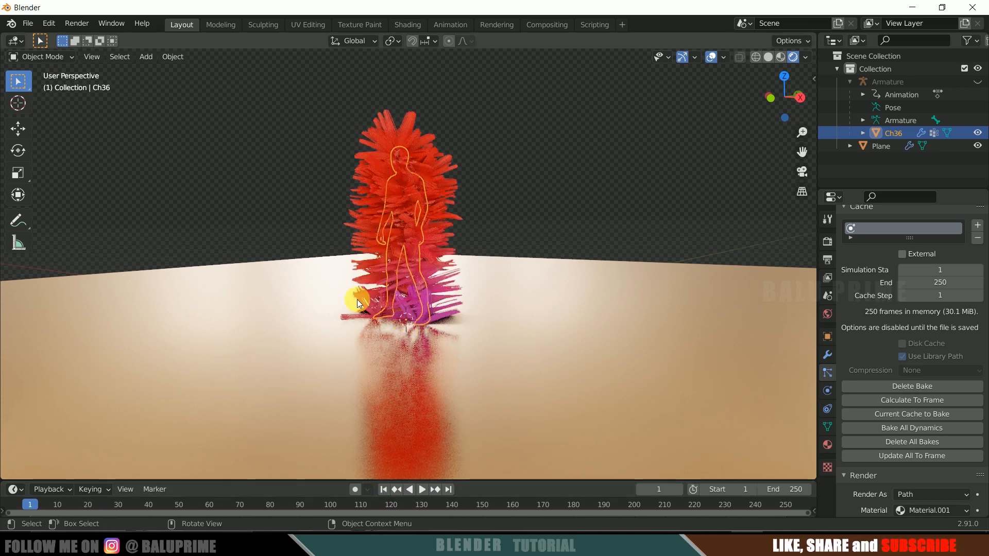
# Add a sun light and move it beside and above the dancer, about 4.4 m along X and 5.3 m up Z.
pyautogui.click(147, 58)
pyautogui.moveTo(198, 230)
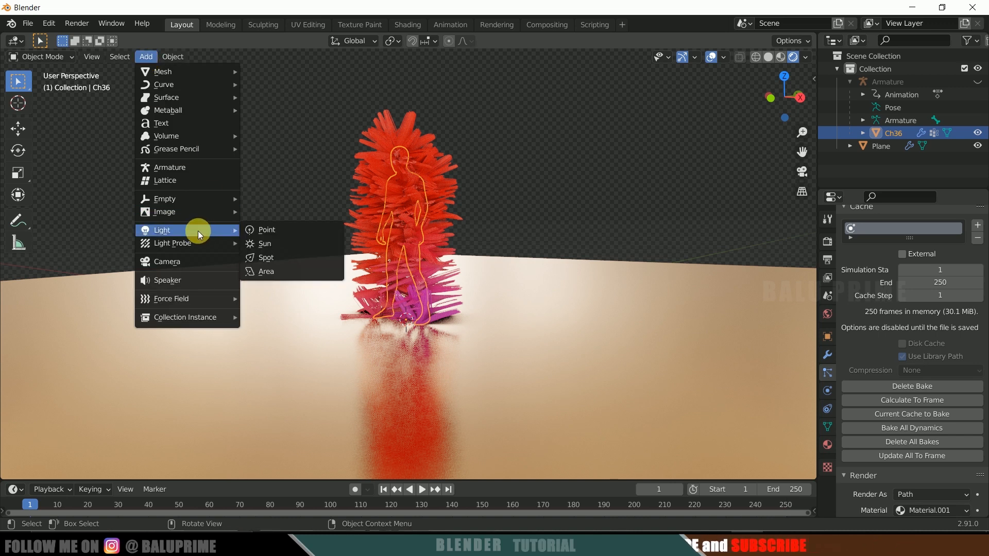
pyautogui.click(267, 245)
pyautogui.click(24, 134)
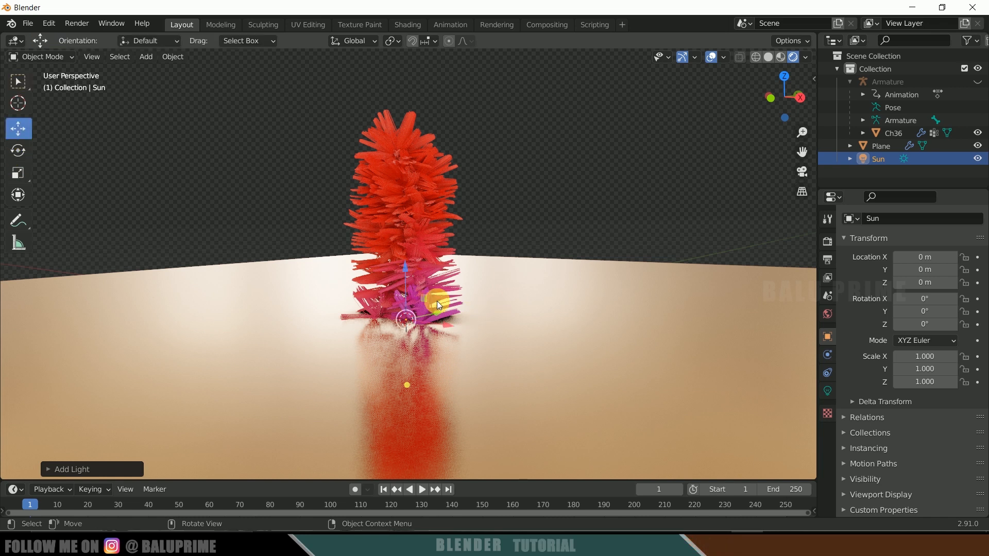
pyautogui.moveTo(406, 273); pyautogui.dragTo(585, 126)
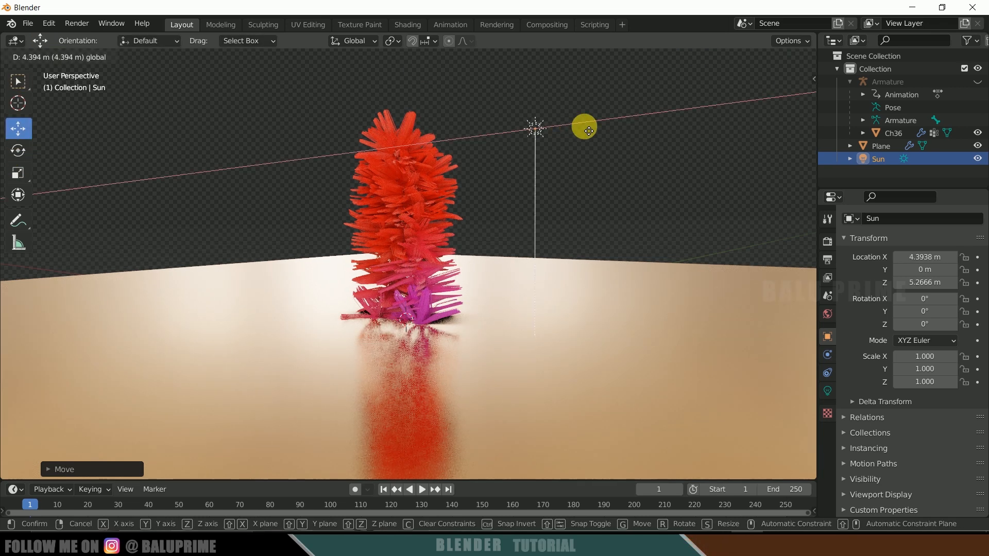
# Set the sun light's strength to 50 and rotate it to shine diagonally onto the dancer.
pyautogui.click(828, 391)
pyautogui.click(927, 329)
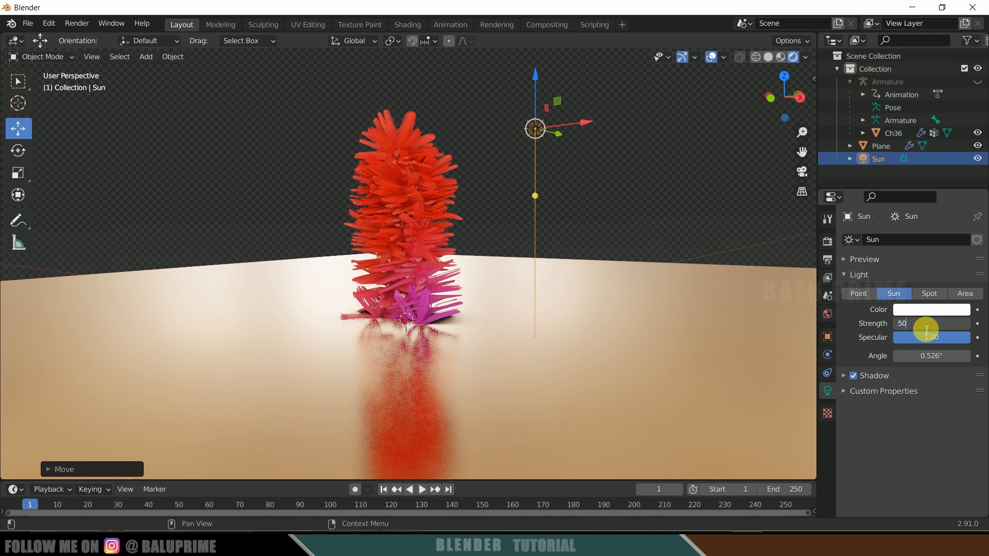
pyautogui.write('50')
pyautogui.press('Return')
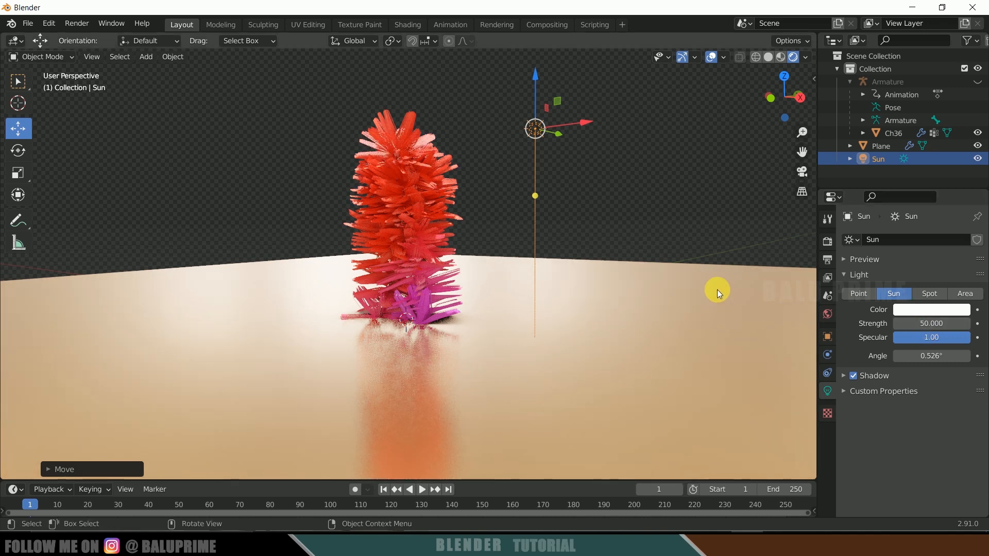
pyautogui.press('r')
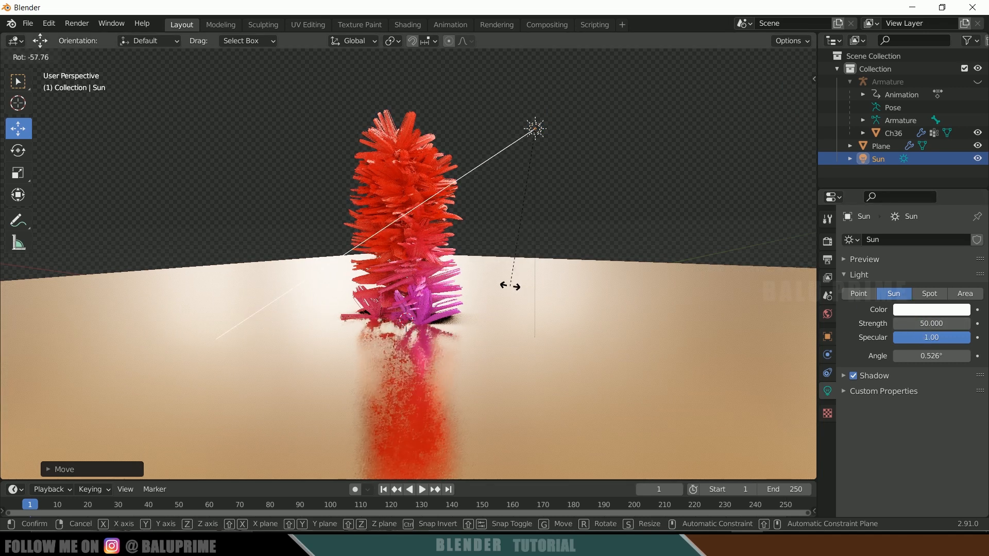
pyautogui.click(512, 284)
# Change the sun light's colour to a saturated cyan.
pyautogui.click(920, 313)
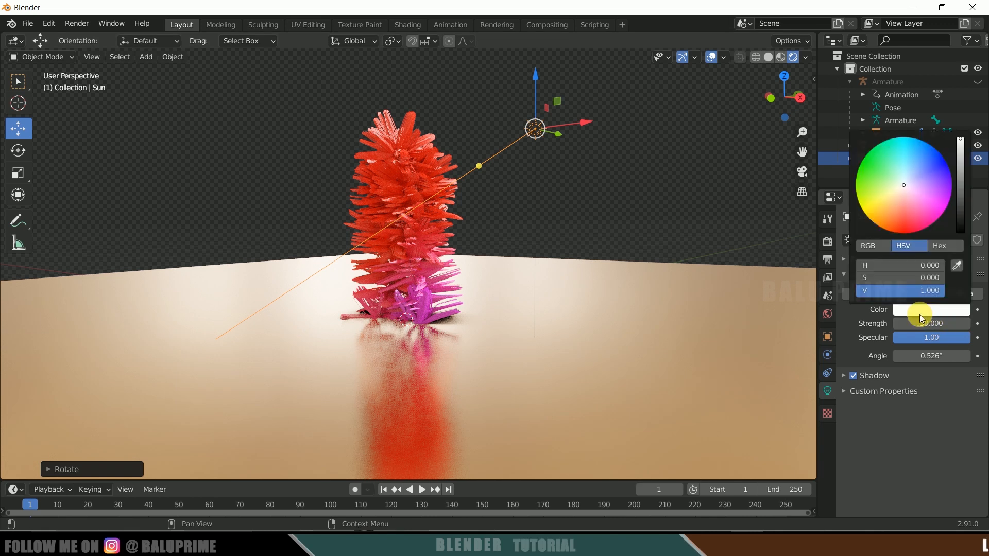
pyautogui.click(905, 137)
pyautogui.moveTo(905, 137); pyautogui.dragTo(914, 144)
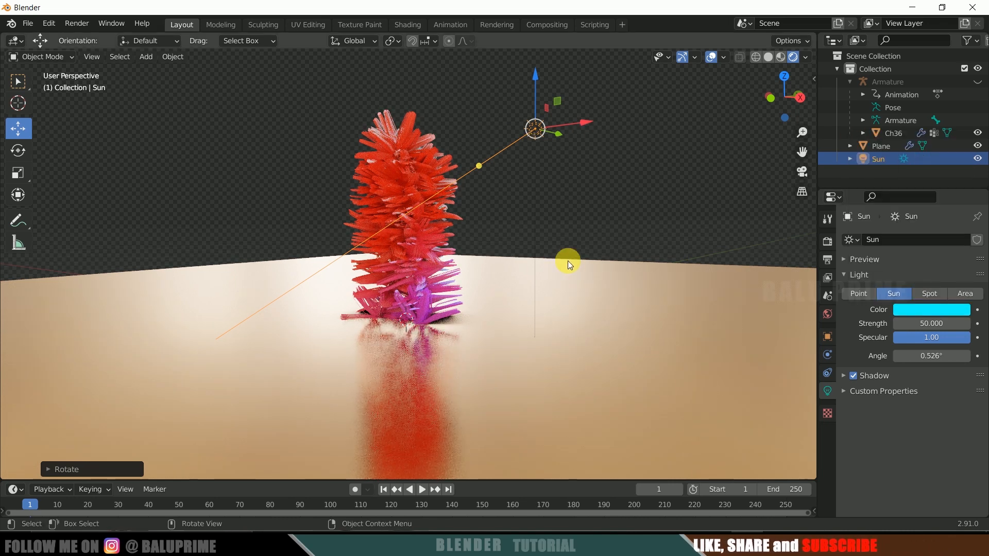
# Reposition the sun light farther from the dancer and rotate it to aim back at the fur.
pyautogui.moveTo(550, 340); pyautogui.dragTo(329, 267, button='middle')
pyautogui.moveTo(298, 153); pyautogui.dragTo(505, 212)
pyautogui.moveTo(453, 166); pyautogui.dragTo(549, 307, button='middle')
pyautogui.press('r')
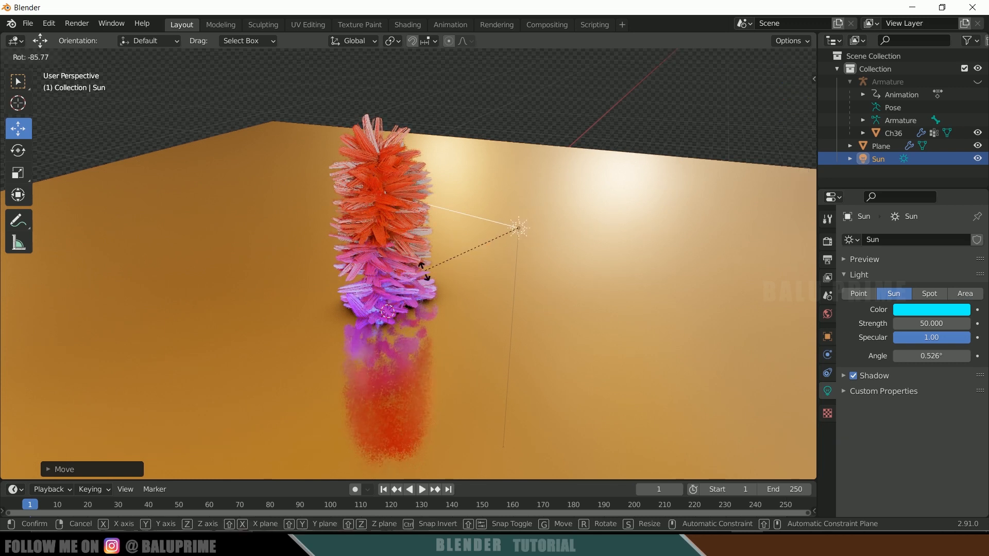
pyautogui.click(519, 287)
pyautogui.moveTo(490, 369); pyautogui.dragTo(564, 333, button='middle')
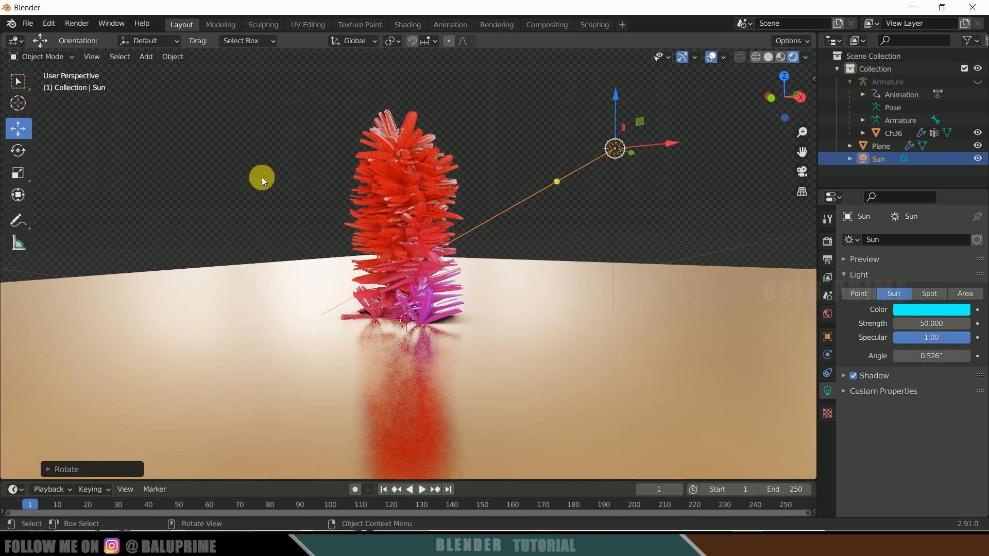
# Add a camera and align it to the current viewport view.
pyautogui.click(150, 58)
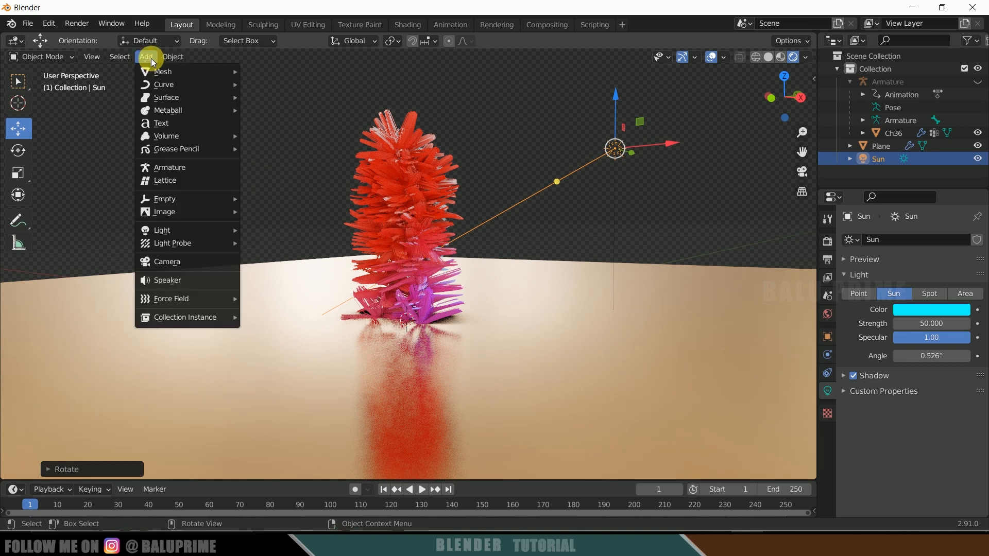
pyautogui.click(164, 264)
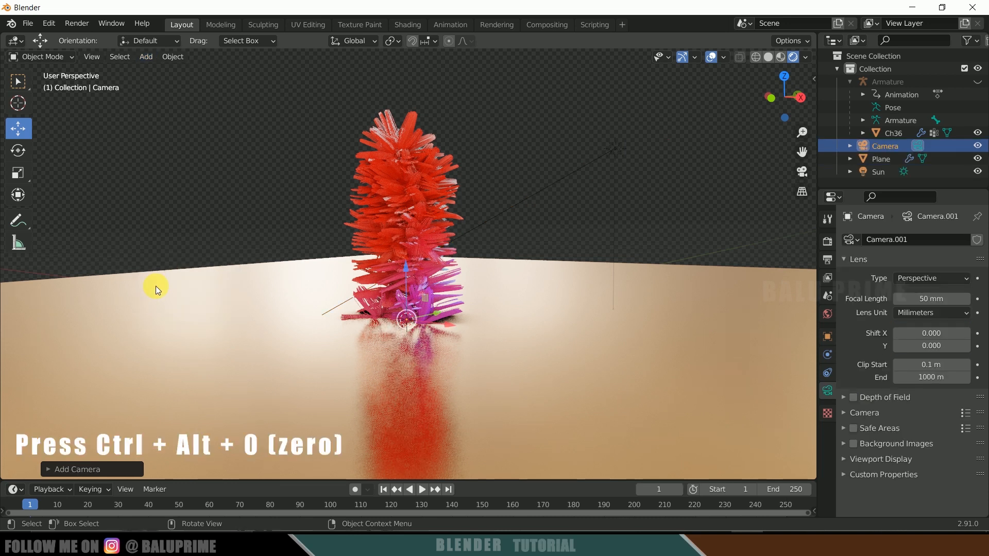
pyautogui.press('ctrl+alt+KP_0')
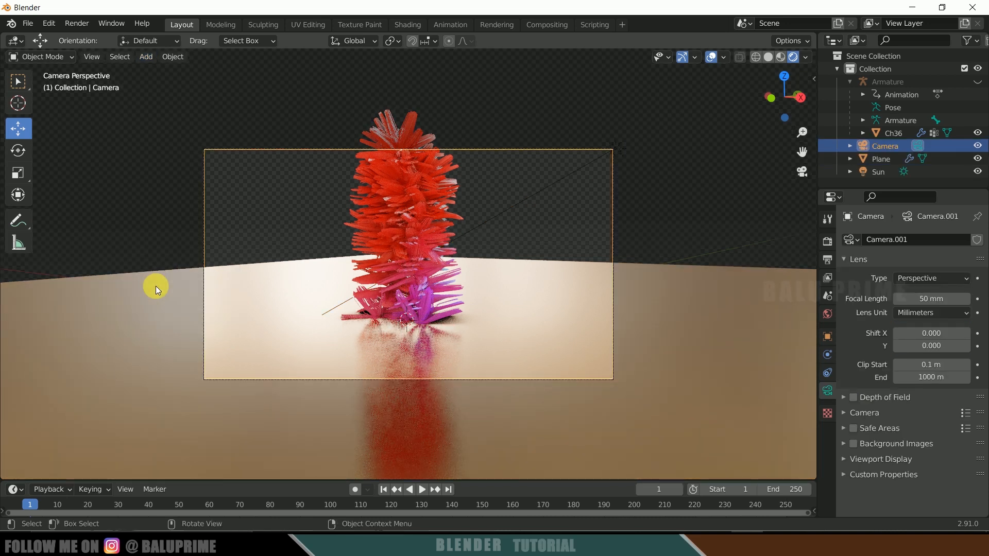
# Lock the camera to the view and reframe it so the whole furry dancer fits inside the frame.
pyautogui.press('n')
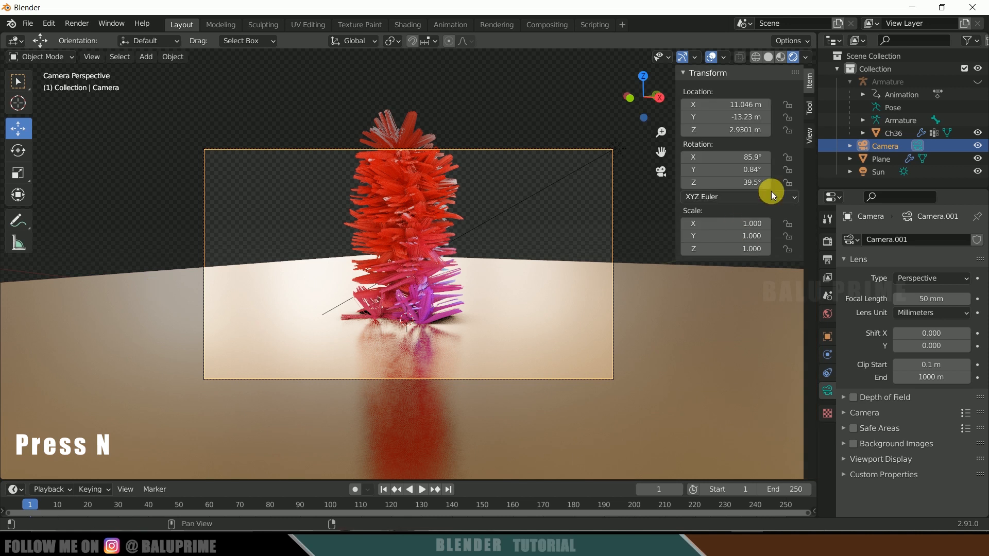
pyautogui.click(810, 135)
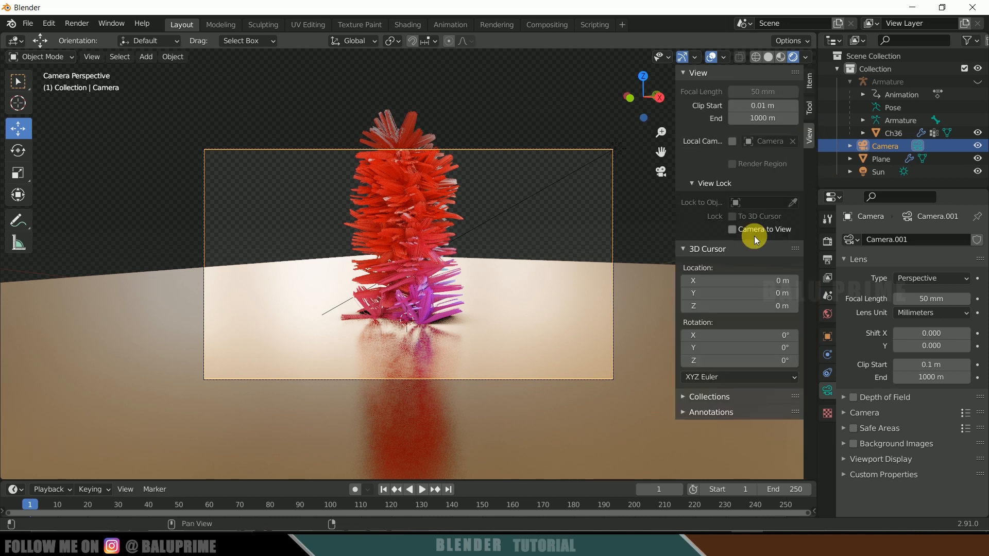
pyautogui.click(732, 230)
pyautogui.moveTo(484, 260); pyautogui.dragTo(540, 317, button='middle')
pyautogui.scroll(-1, 532, 305)
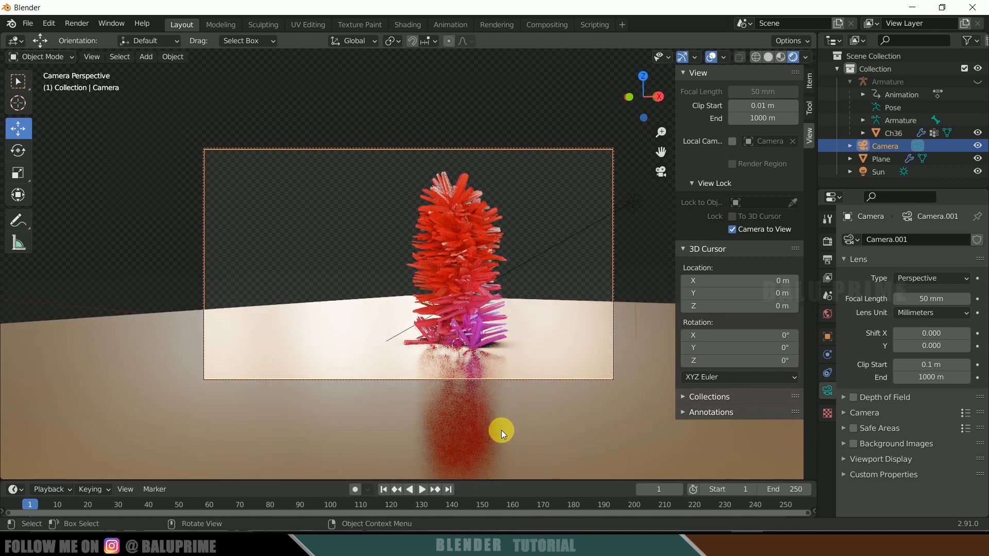
# Play the dance through the camera to check the framing and return to the first frame.
pyautogui.click(421, 488)
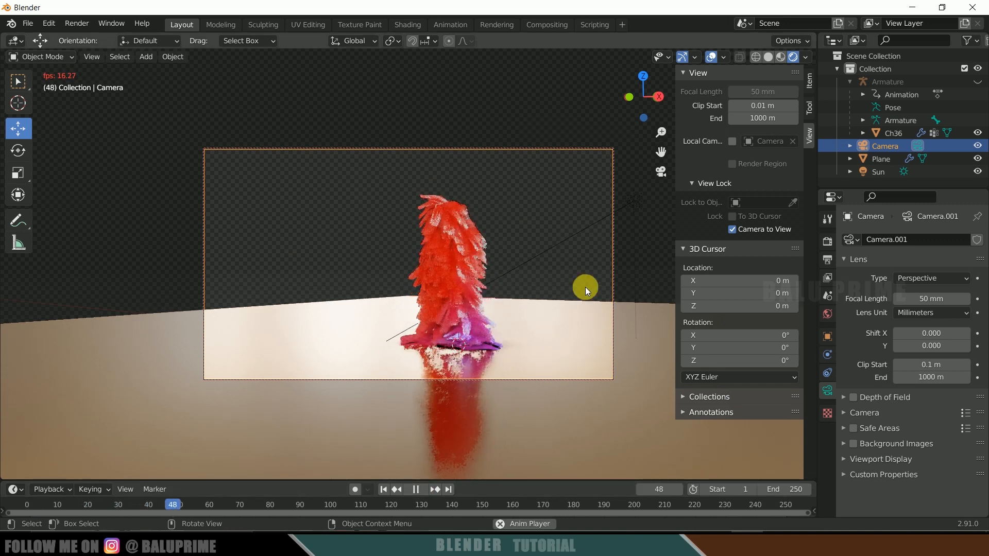
pyautogui.click(415, 490)
pyautogui.click(384, 490)
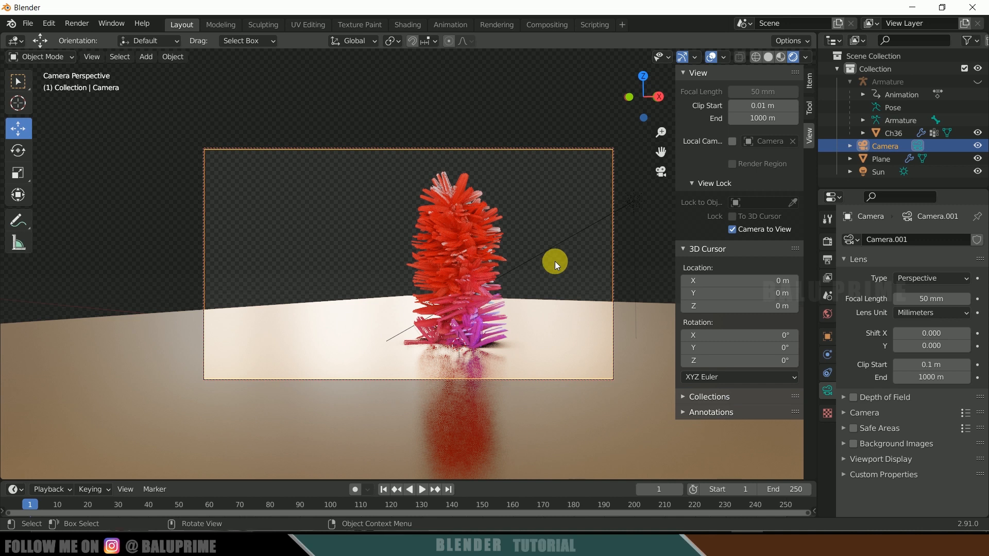
# Try the Cycles render engine on the scene and switch back to Eevee.
pyautogui.click(827, 243)
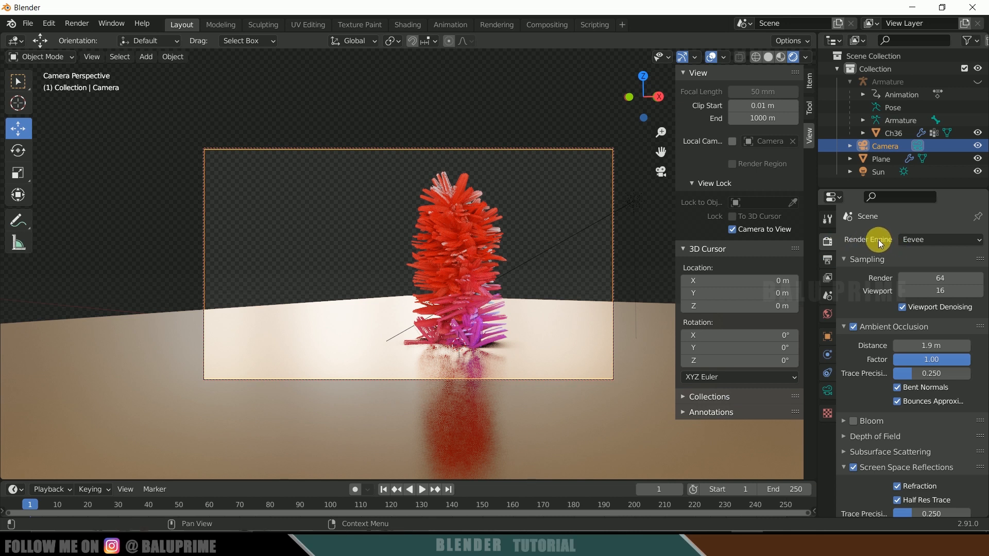
pyautogui.click(914, 240)
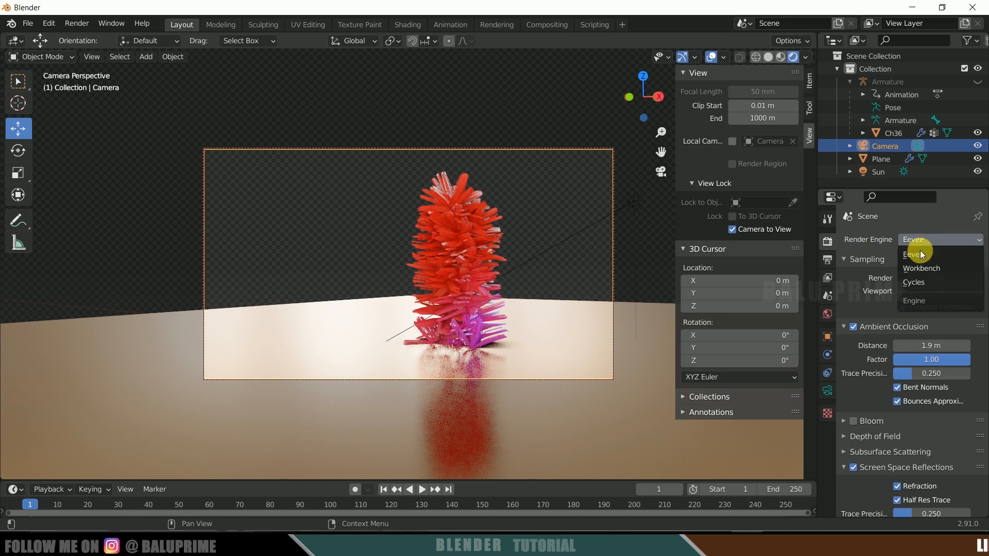
pyautogui.click(917, 281)
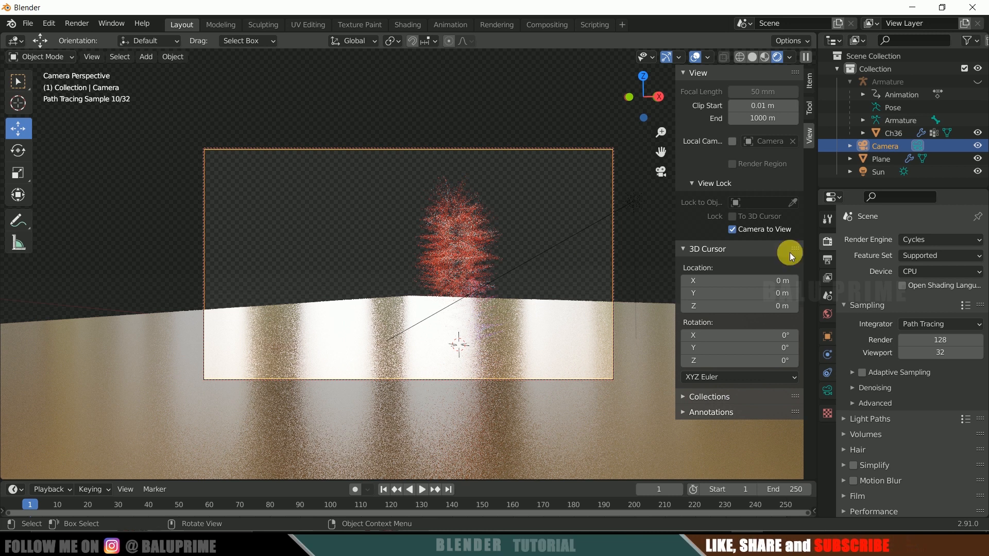
pyautogui.click(917, 239)
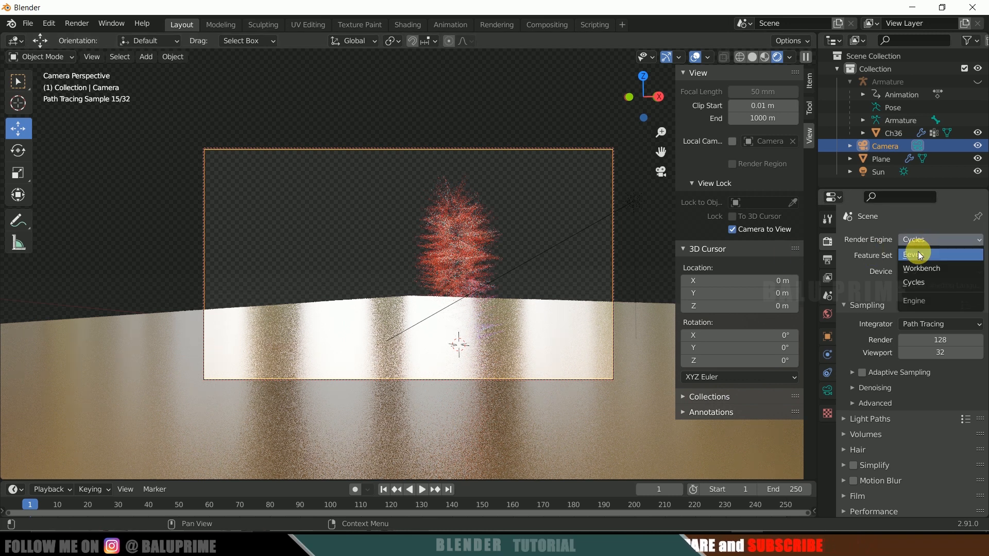
pyautogui.click(918, 254)
# Review the Eevee render settings, from sampling and ambient occlusion through screen space reflections to the film options.
pyautogui.scroll(-4, 873, 298)
pyautogui.scroll(2, 874, 298)
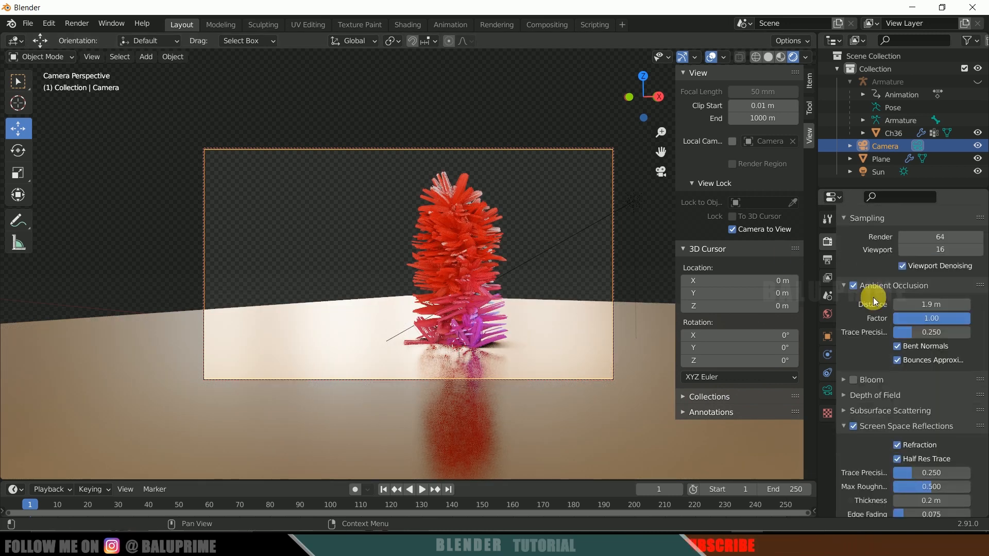
pyautogui.scroll(-6, 874, 298)
pyautogui.scroll(-5, 873, 298)
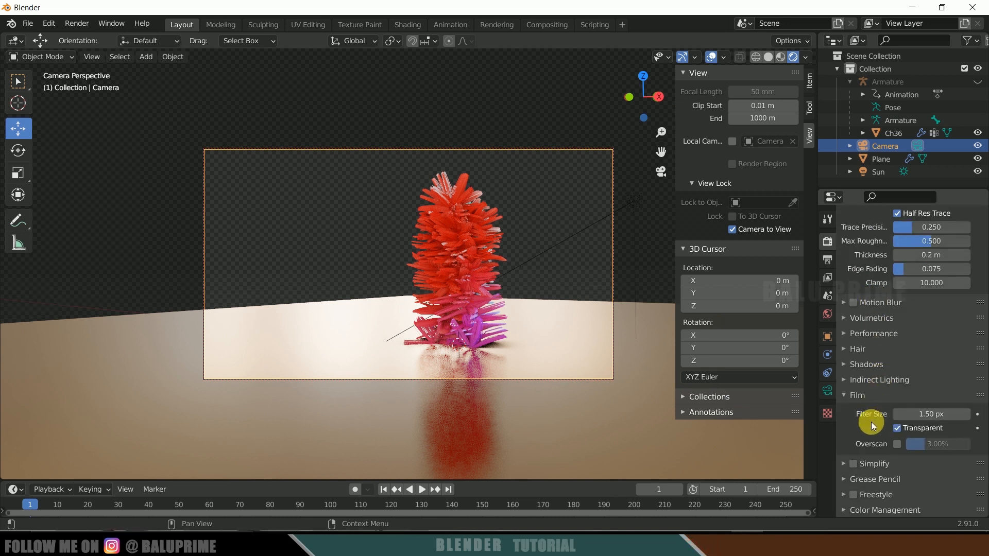
pyautogui.scroll(12, 870, 422)
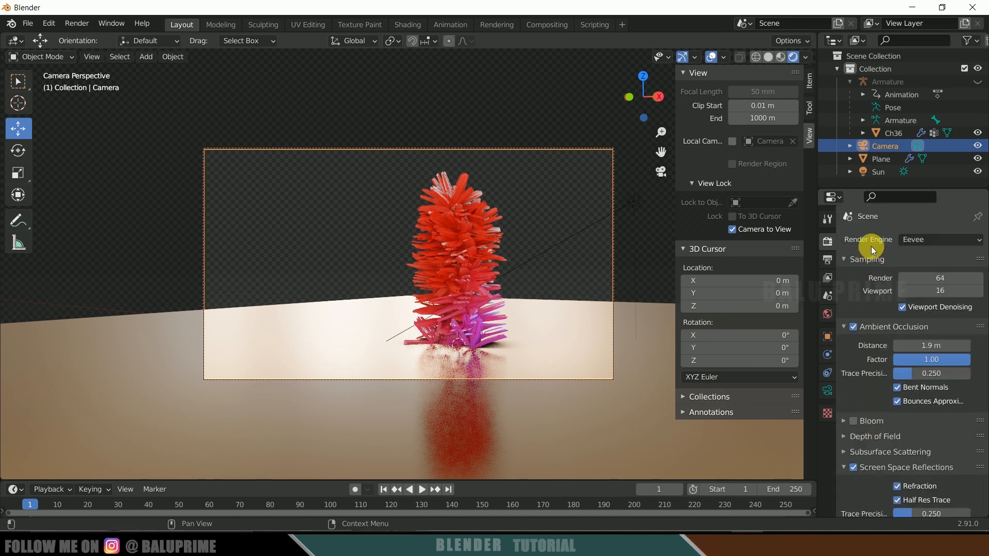
# Enable Render Region in the output dimensions and choose a frame rate of 30 fps.
pyautogui.click(827, 262)
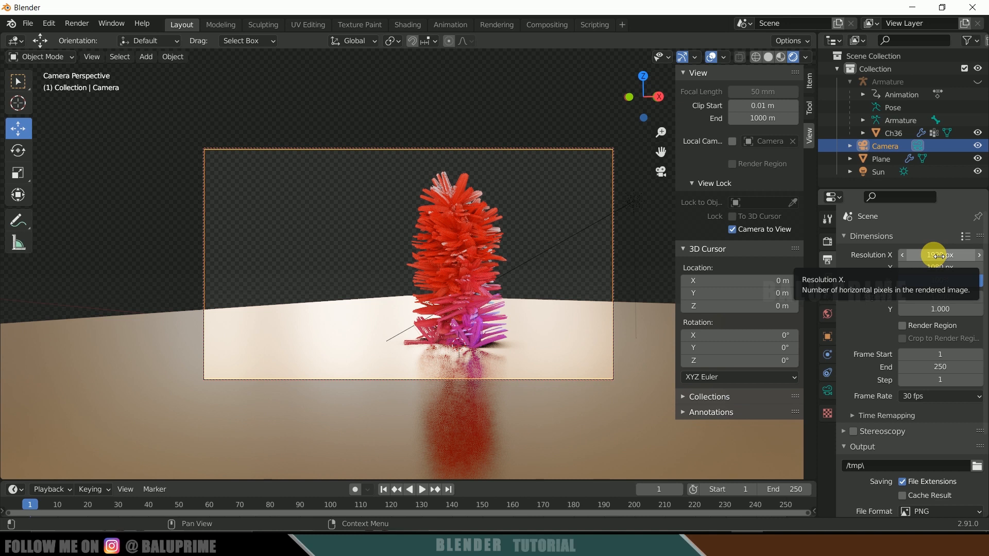
pyautogui.click(902, 328)
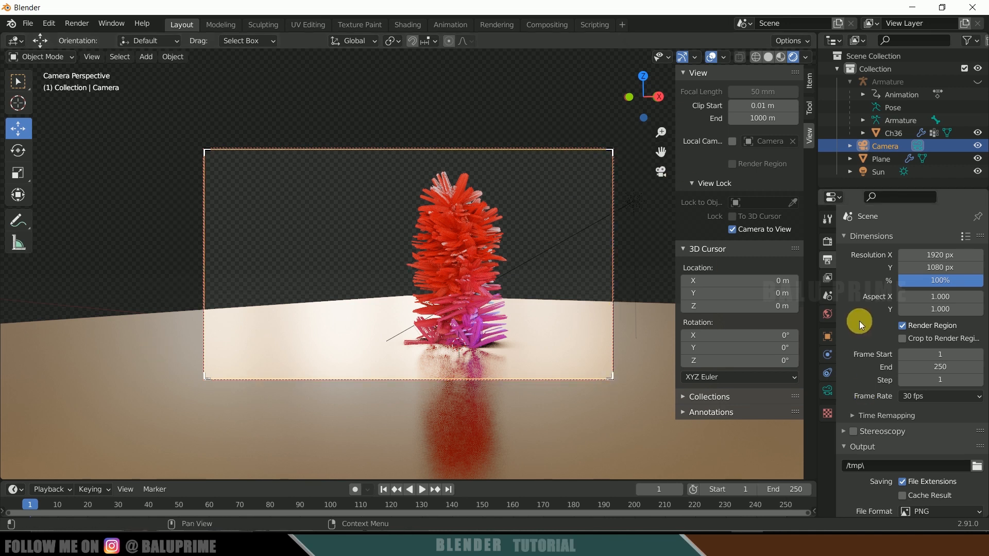
pyautogui.scroll(-2, 859, 321)
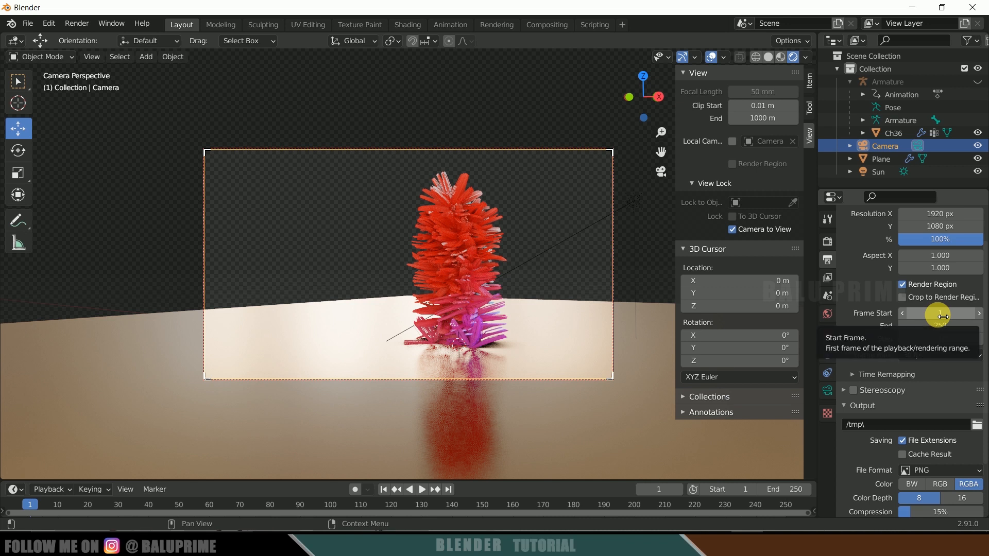
pyautogui.scroll(-1, 876, 329)
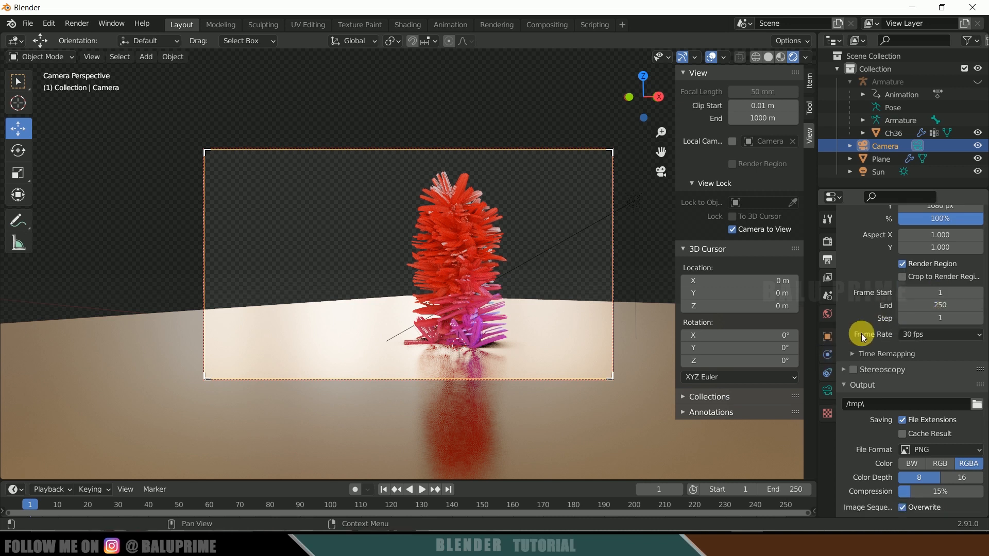
pyautogui.click(923, 334)
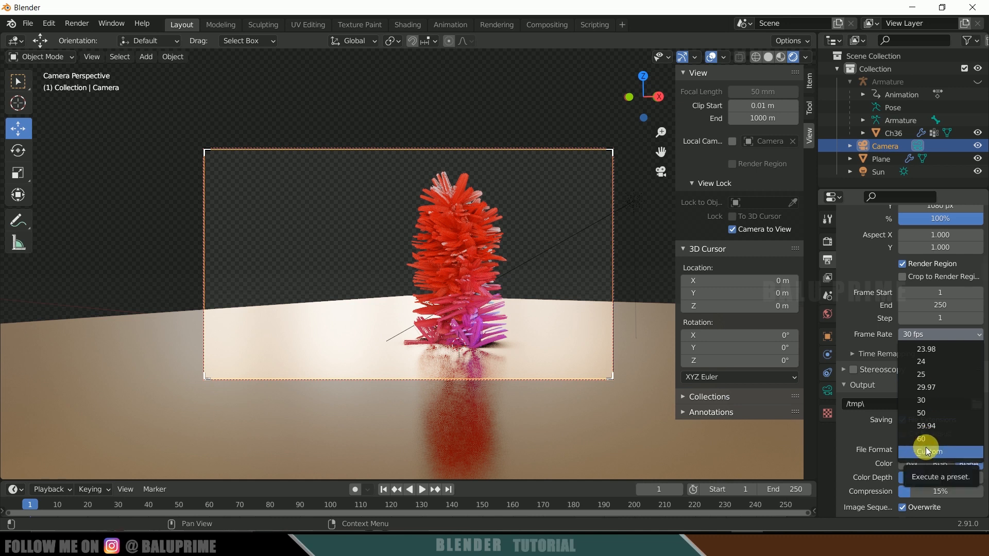
pyautogui.click(927, 405)
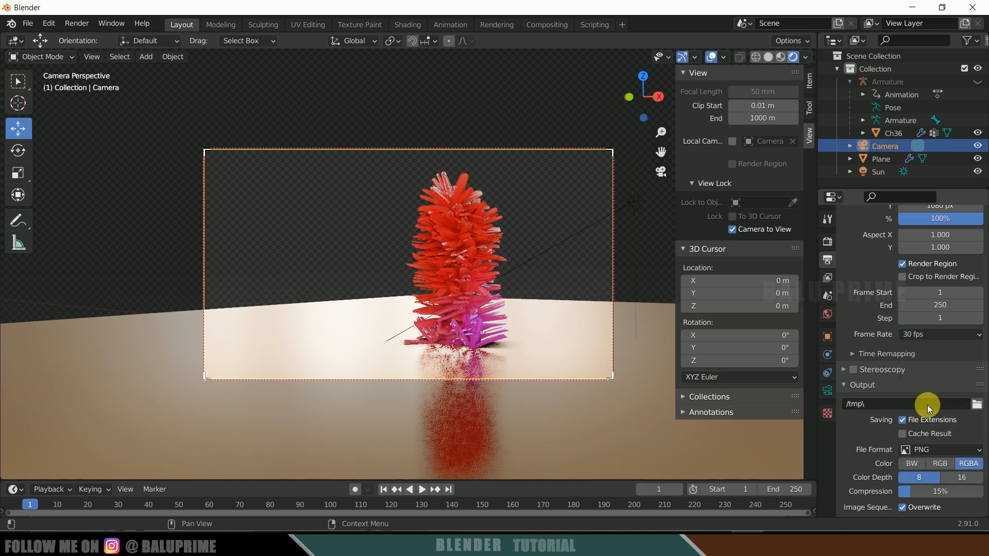
# Set the render output folder to D:\youtube\fur dance\.
pyautogui.scroll(-1, 848, 361)
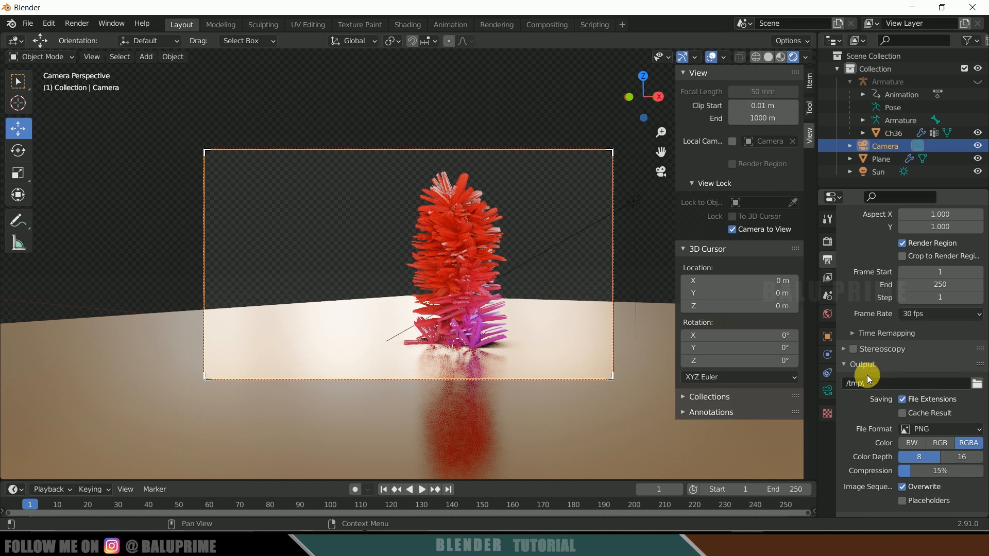
pyautogui.click(977, 383)
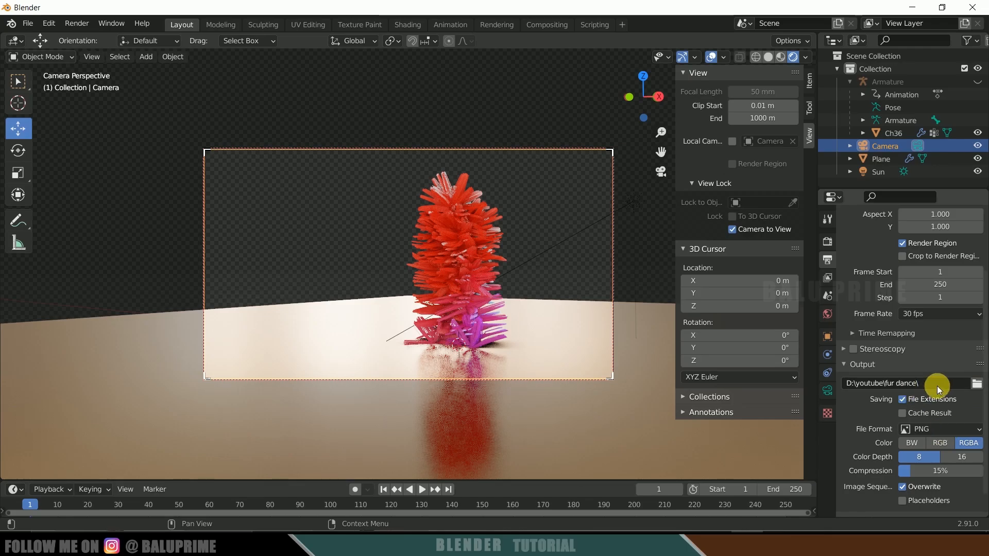
pyautogui.scroll(-1, 864, 451)
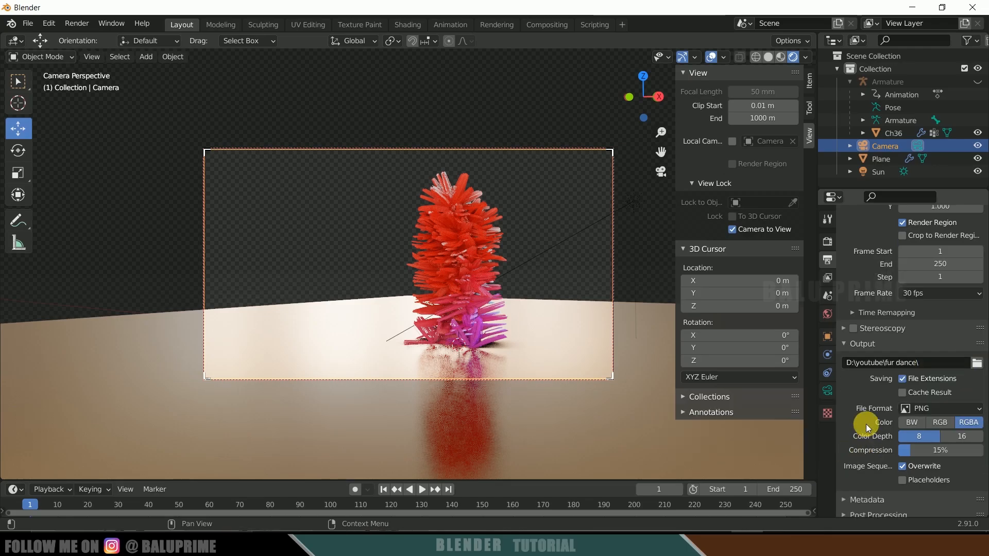
# Set the output file format to JPEG at 100% quality and disable Overwrite for the image sequence.
pyautogui.click(922, 409)
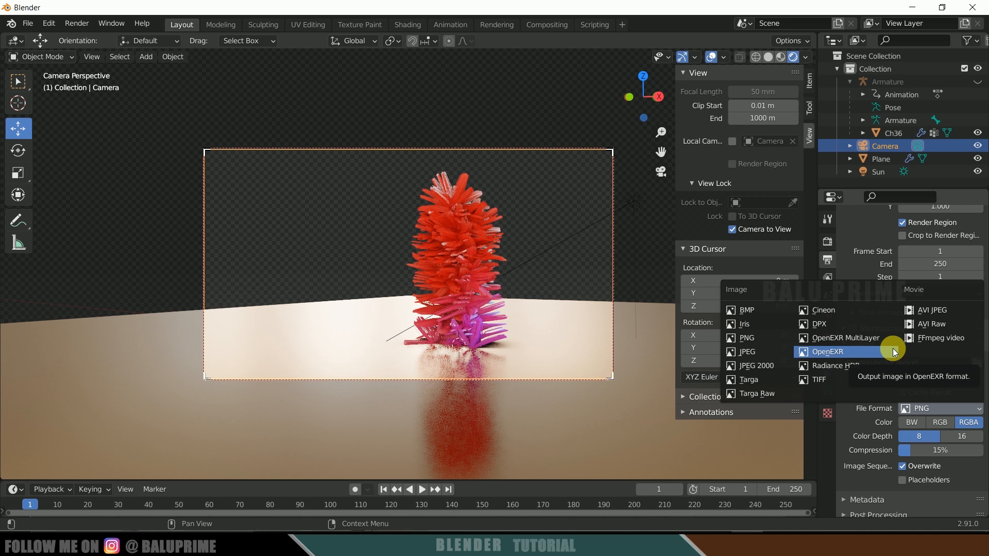
pyautogui.click(754, 352)
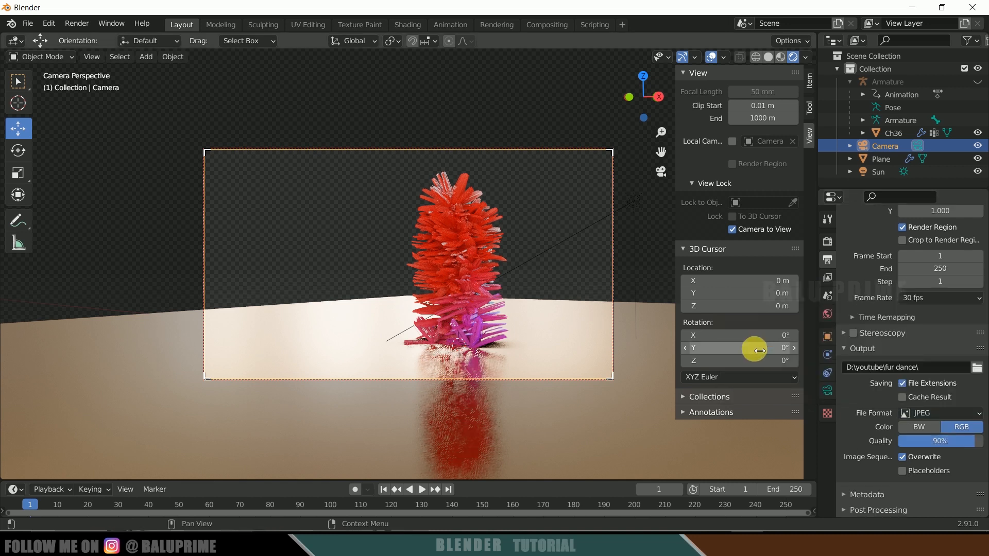
pyautogui.moveTo(935, 454); pyautogui.dragTo(978, 448)
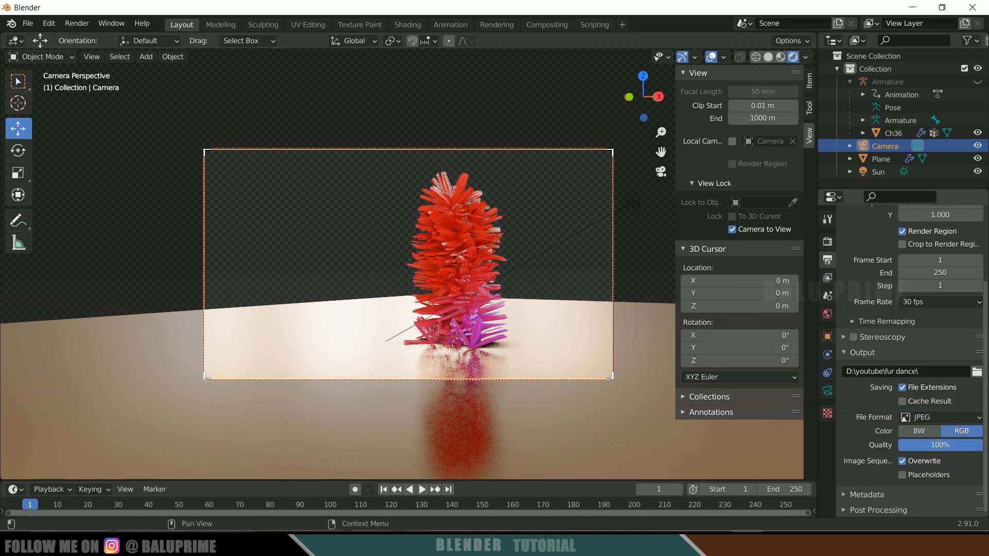
pyautogui.click(903, 461)
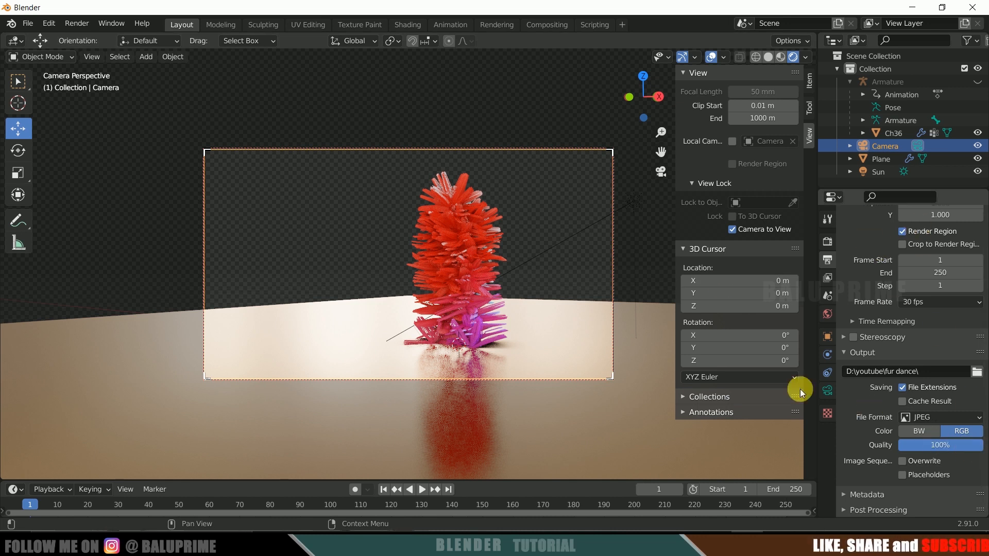
# Bring up the scene's render commands.
pyautogui.click(68, 25)
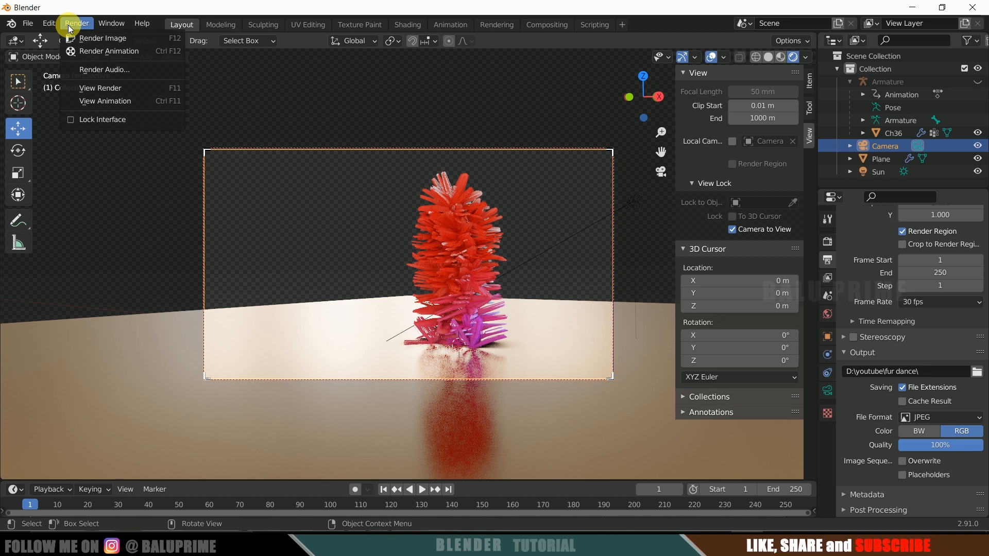